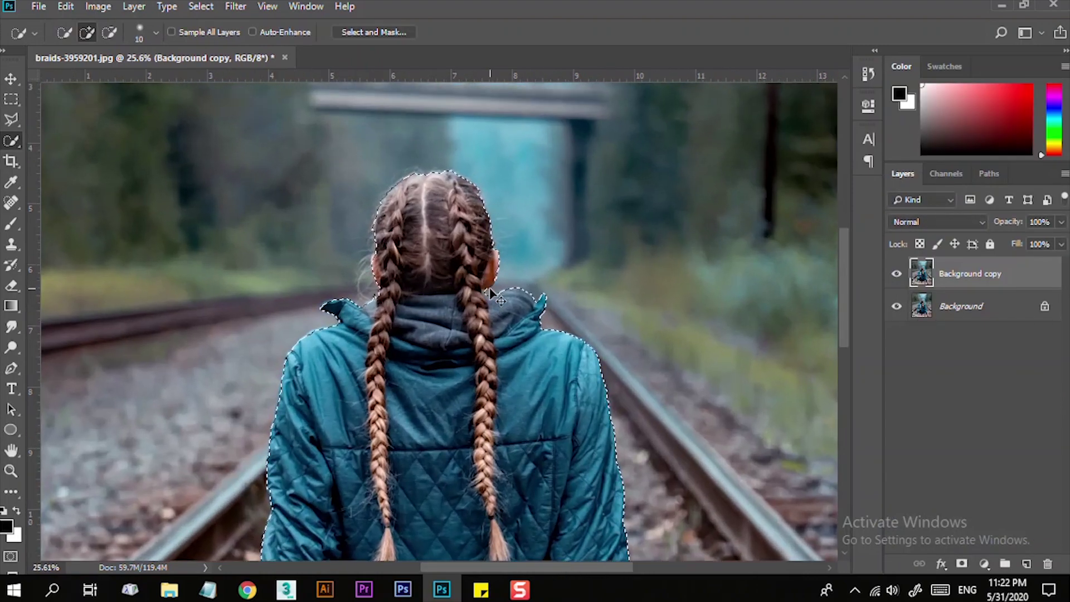
key(ctrl+j)
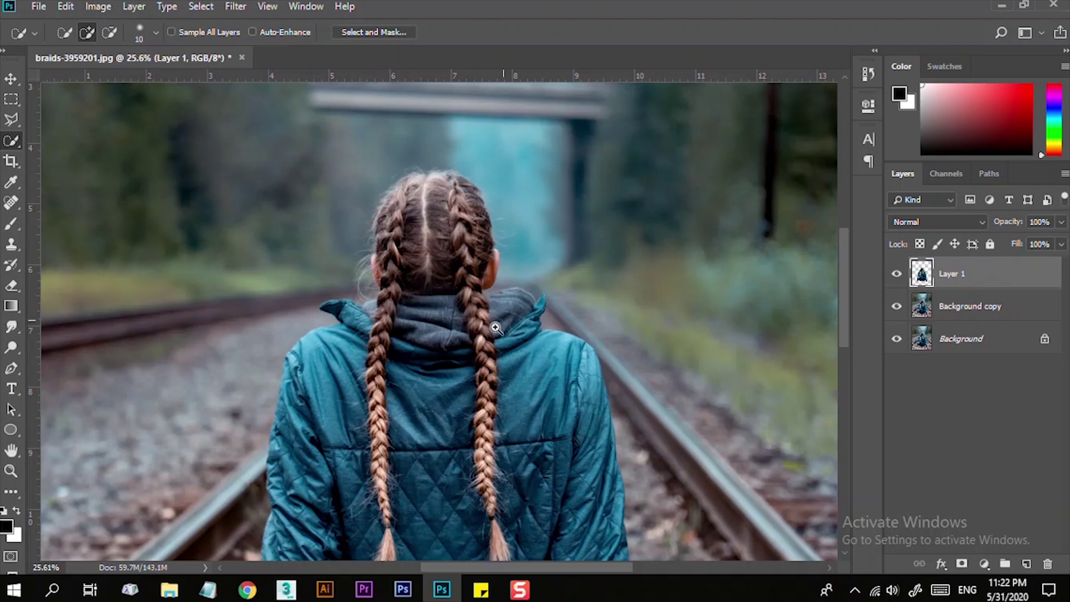
drag(495, 327, 492, 329)
key(ctrl+z)
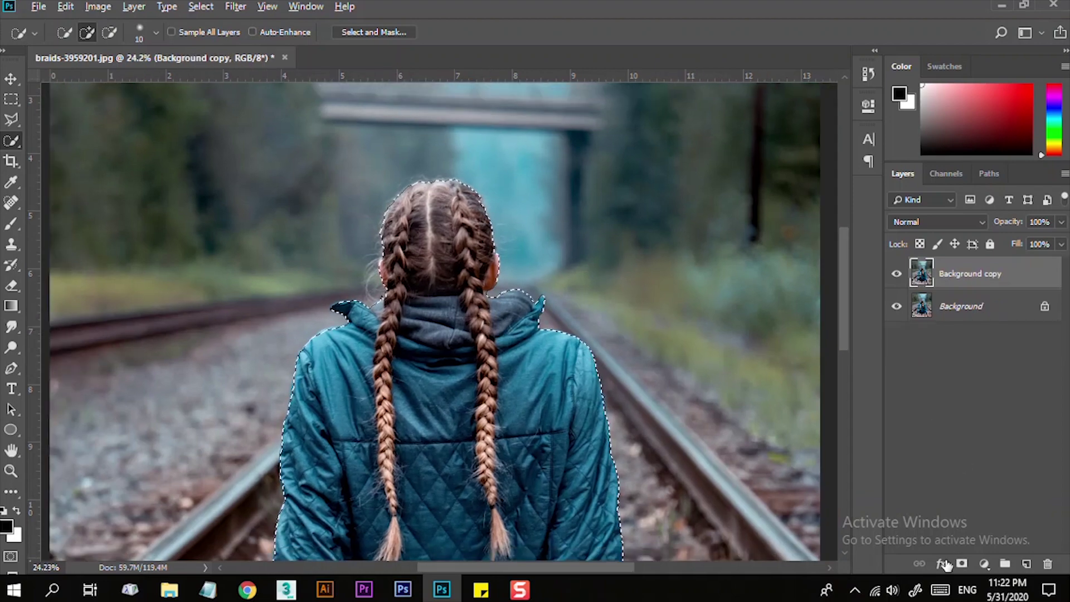
Mask the Background copy layer with the girl's selection and hide the Background layer to inspect the cutout's edges
click(961, 564)
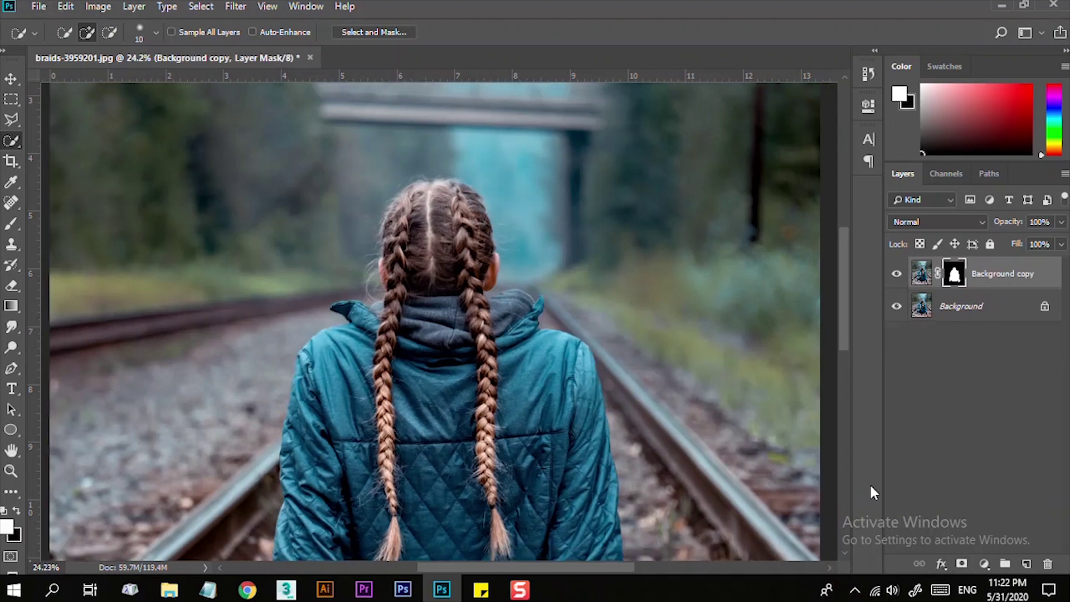
click(896, 307)
scroll(700, 370, down, 3)
scroll(723, 333, up, 9)
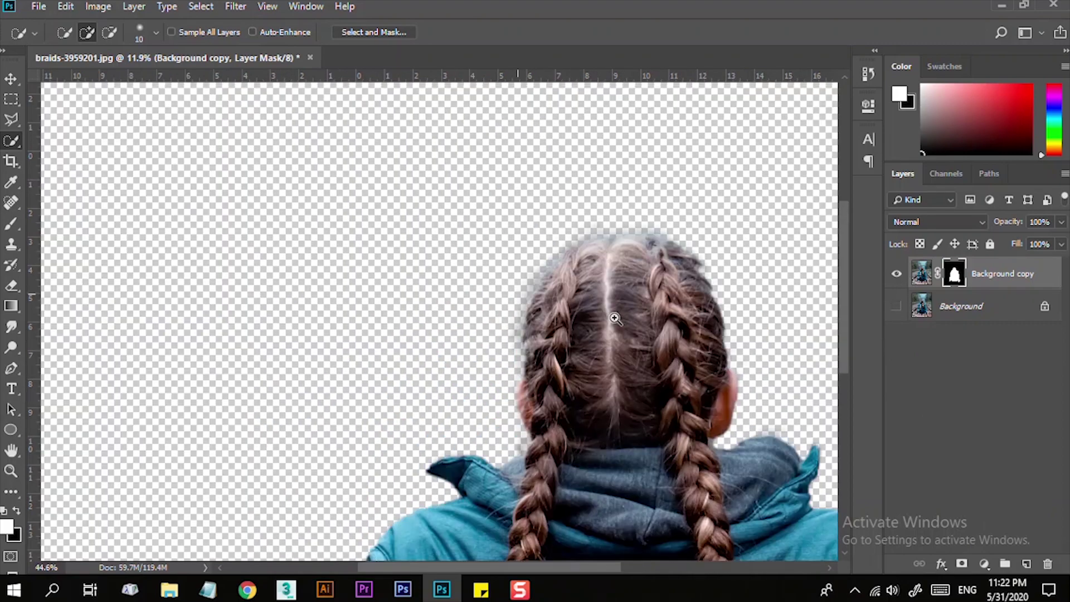
scroll(723, 333, down, 8)
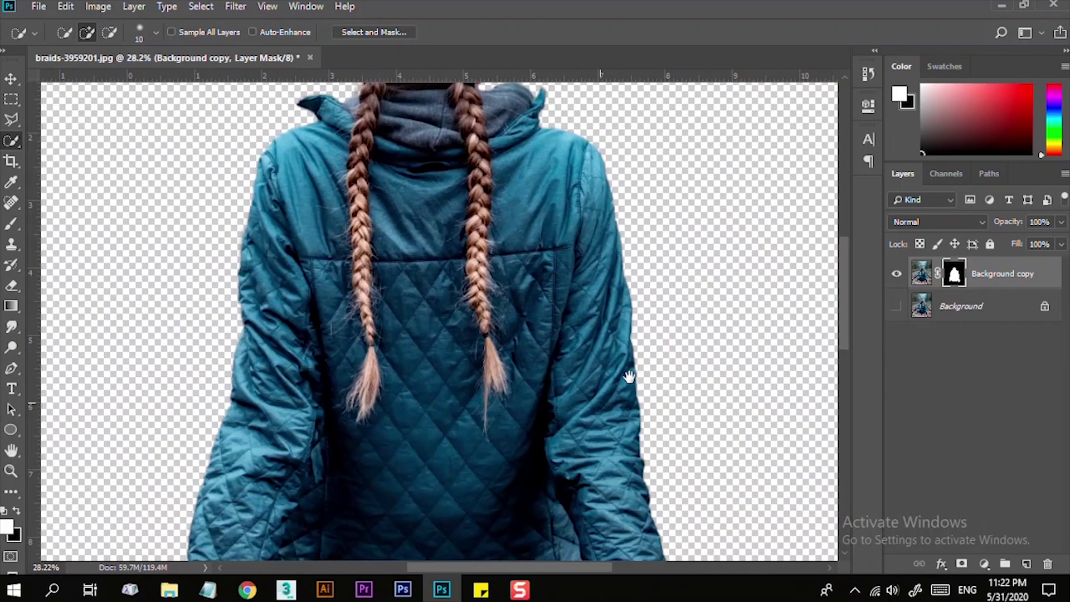
scroll(535, 504, up, 2)
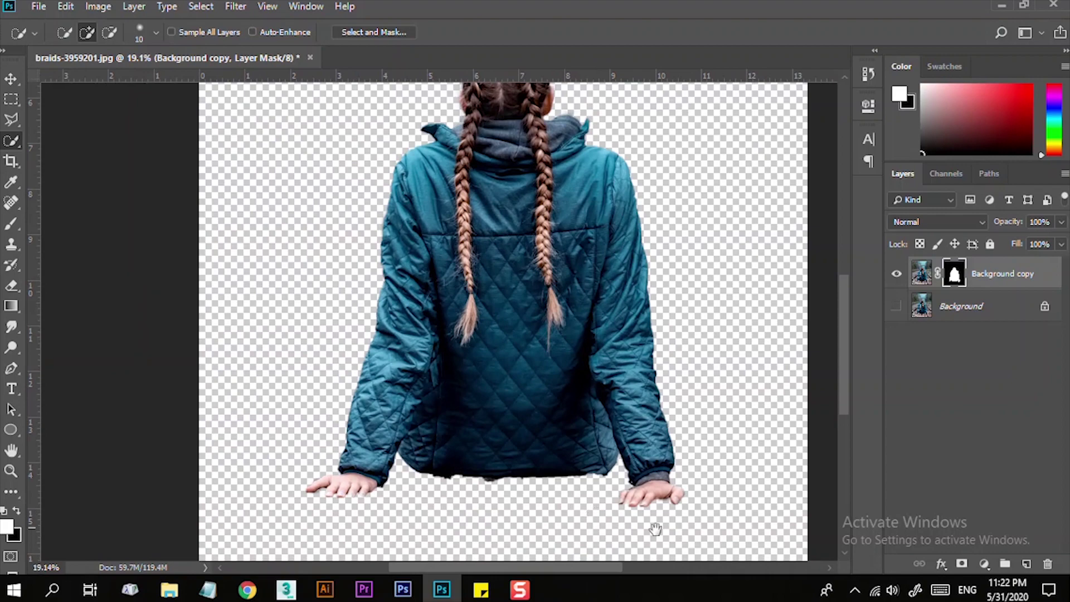
Show the Background layer again and duplicate it beneath the masked girl layer
click(897, 306)
click(950, 315)
key(ctrl+j)
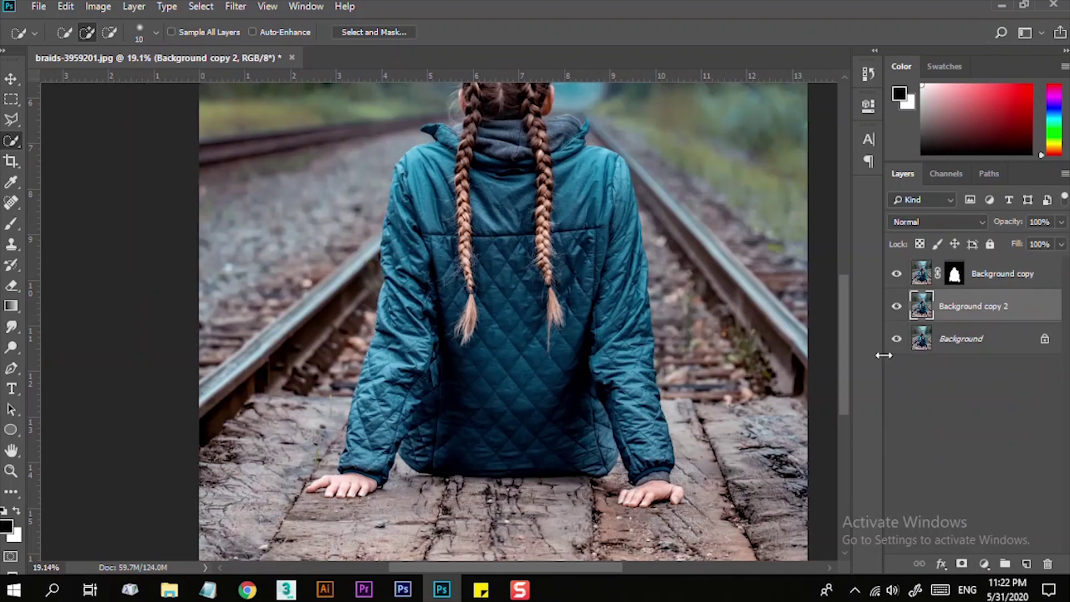
Add a Levels adjustment above the Background copy 2 layer and lower its white output level to 97
scroll(573, 339, down, 5)
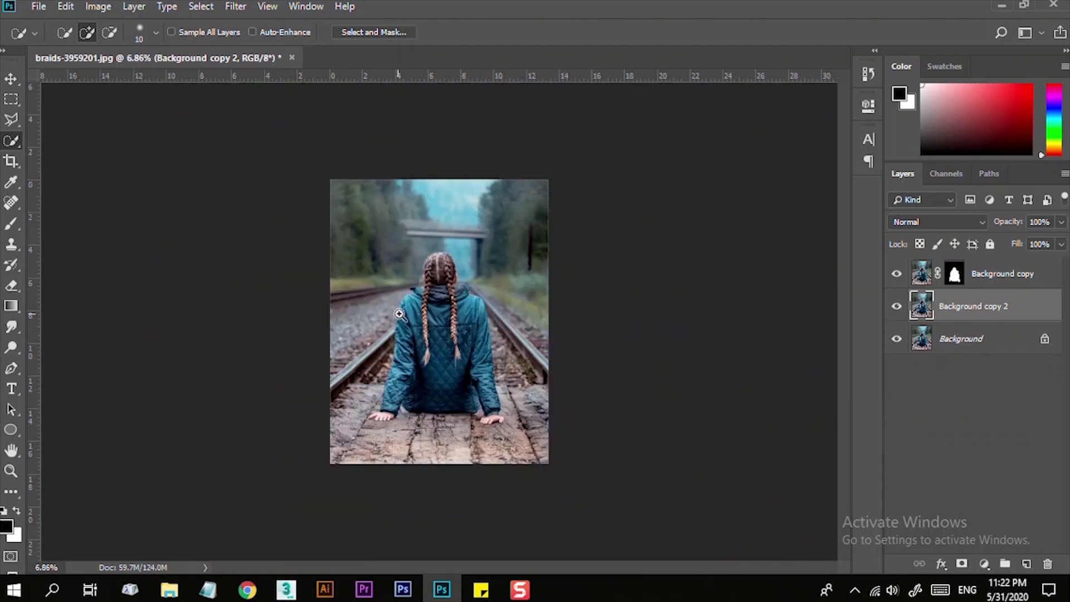
scroll(399, 314, up, 2)
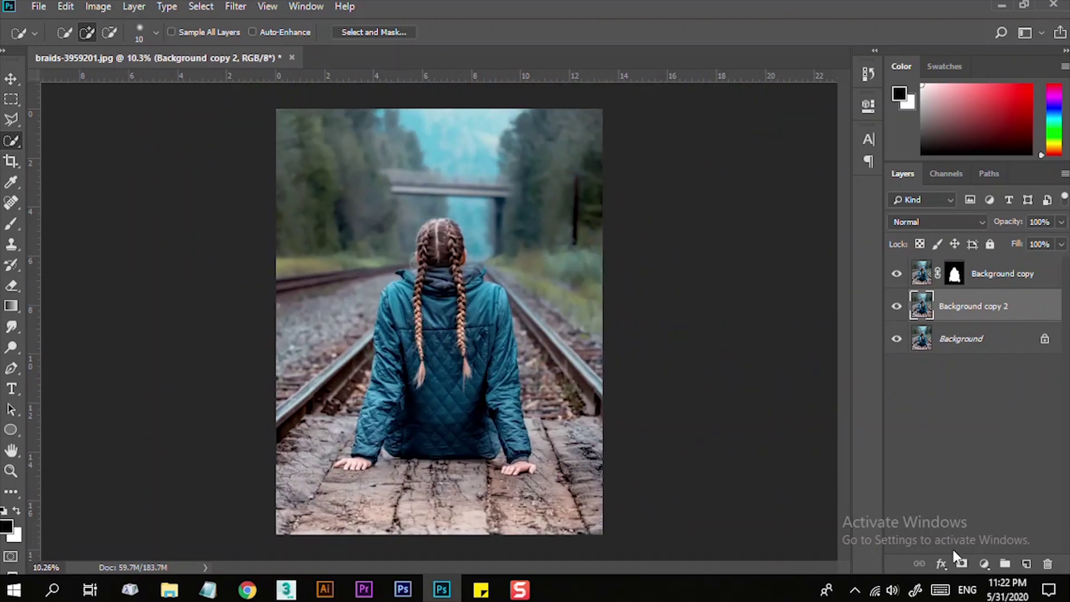
click(984, 563)
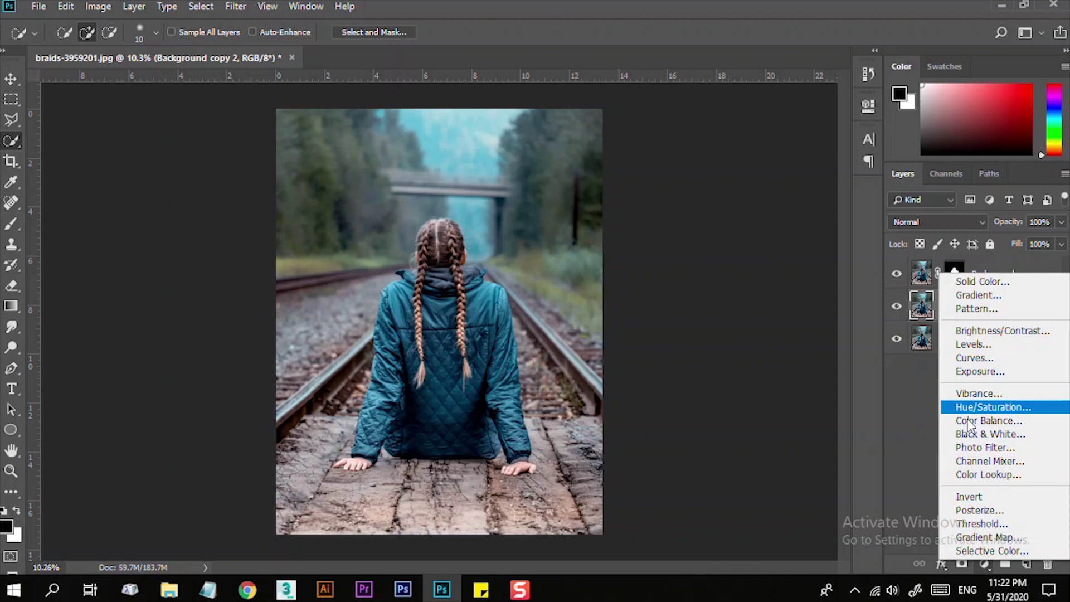
click(970, 346)
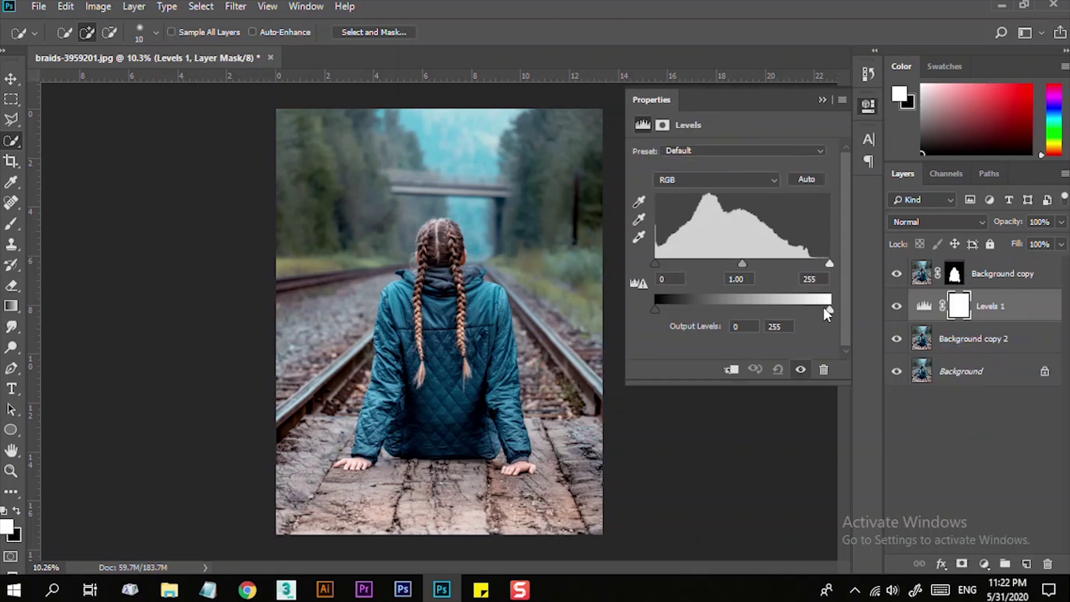
drag(831, 310, 722, 322)
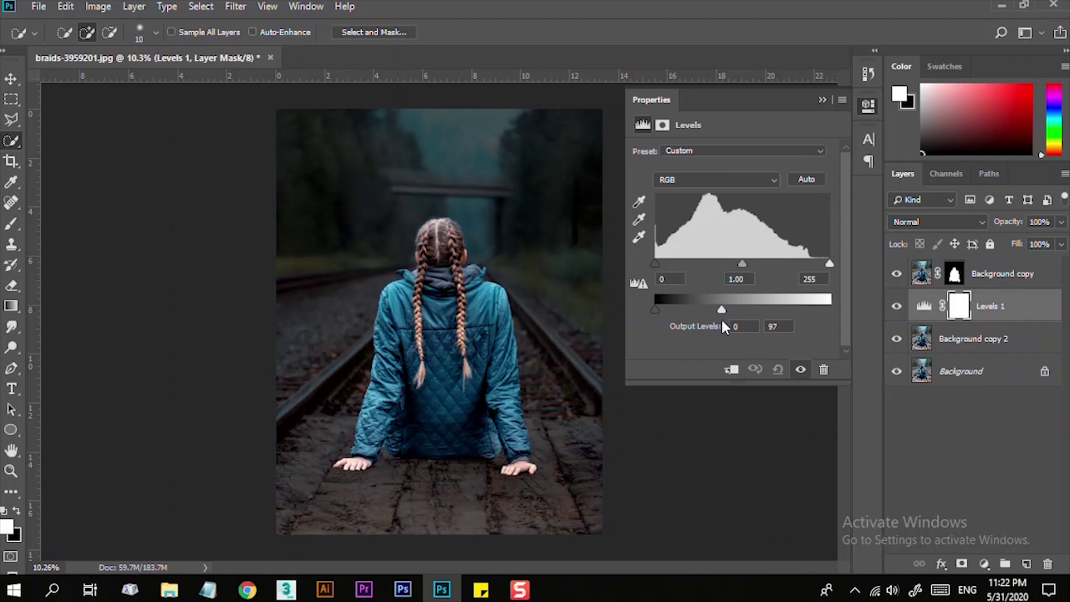
click(822, 100)
Clip the Levels 1 adjustment to the Background copy 2 layer
scroll(448, 271, up, 2)
scroll(448, 271, up, 2)
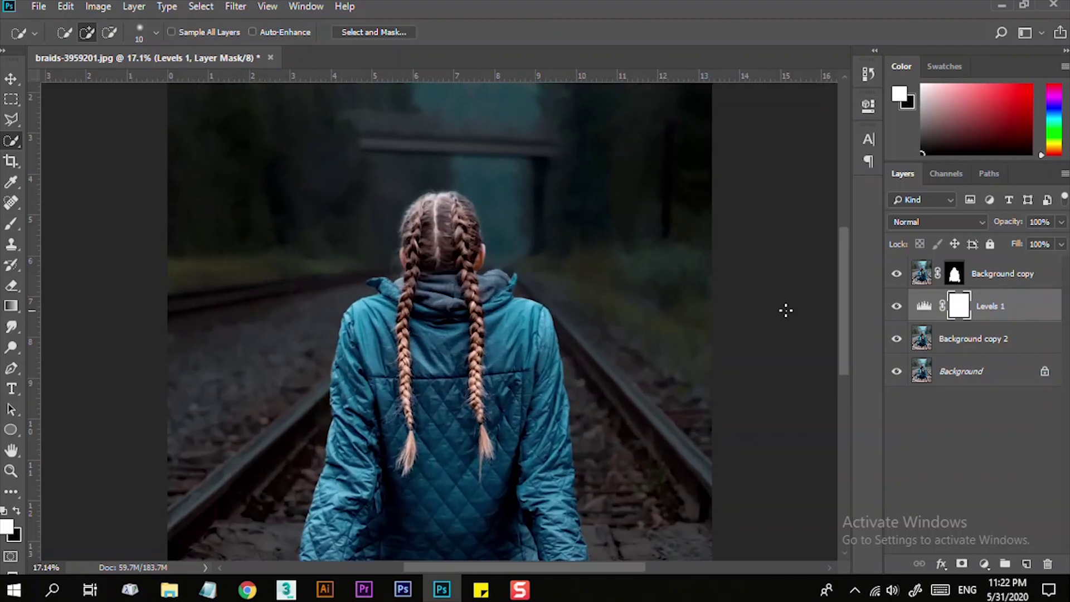
click(921, 273)
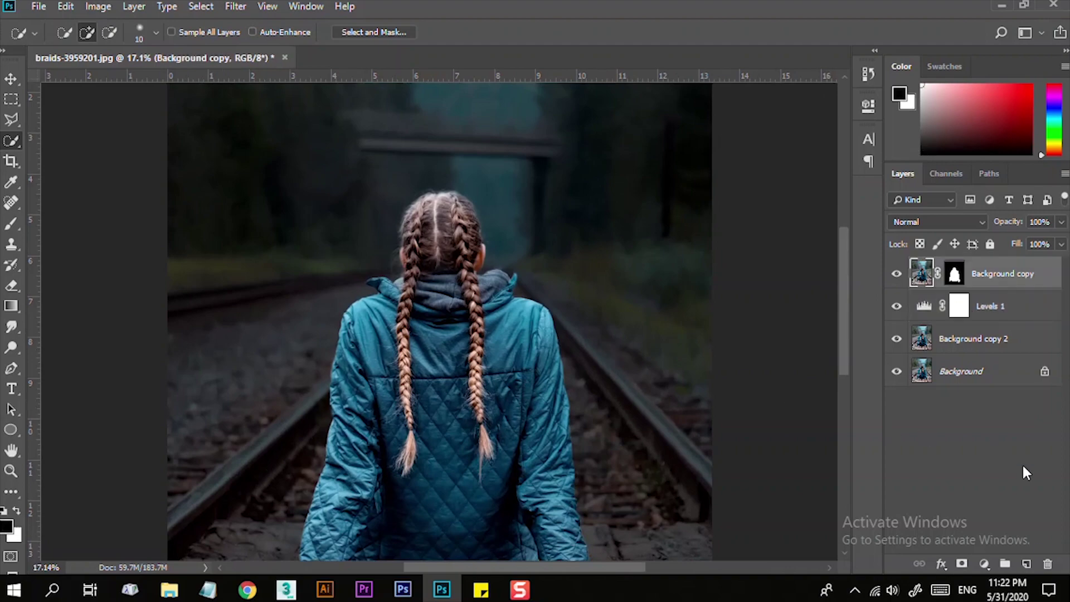
click(984, 564)
click(902, 420)
drag(944, 319, 946, 322)
alt+click(953, 317)
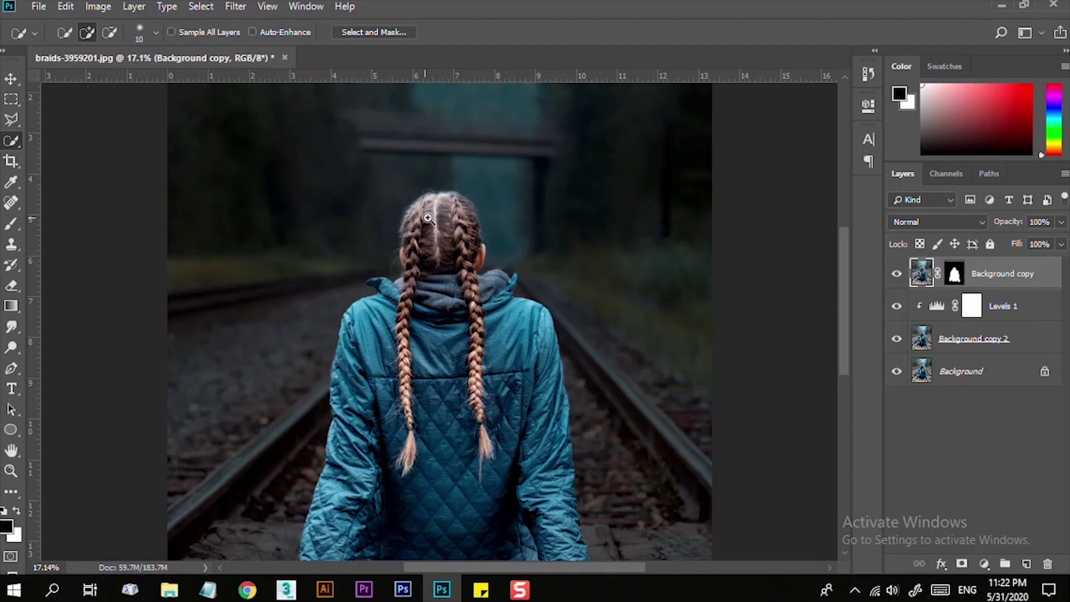
Add a Levels adjustment with a white output level of 143, clipped to the masked Background copy layer
drag(427, 218, 399, 219)
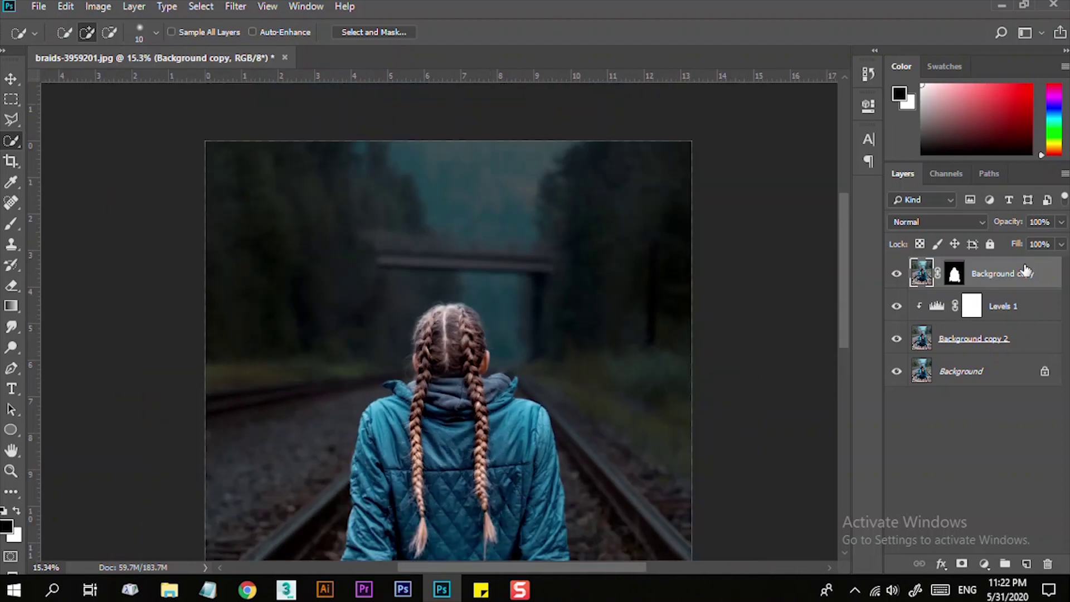
click(984, 564)
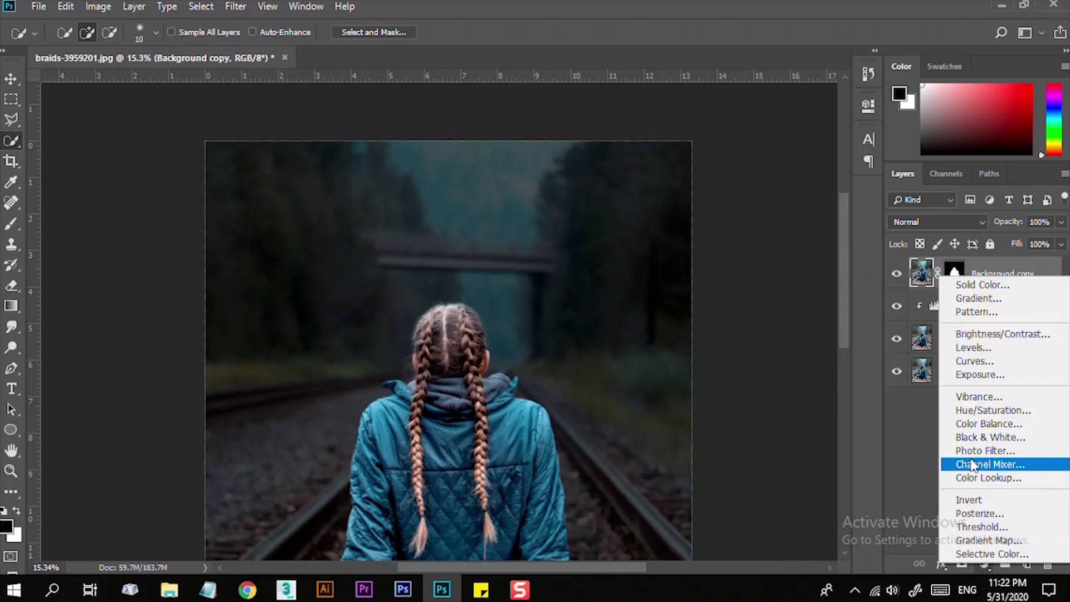
click(973, 347)
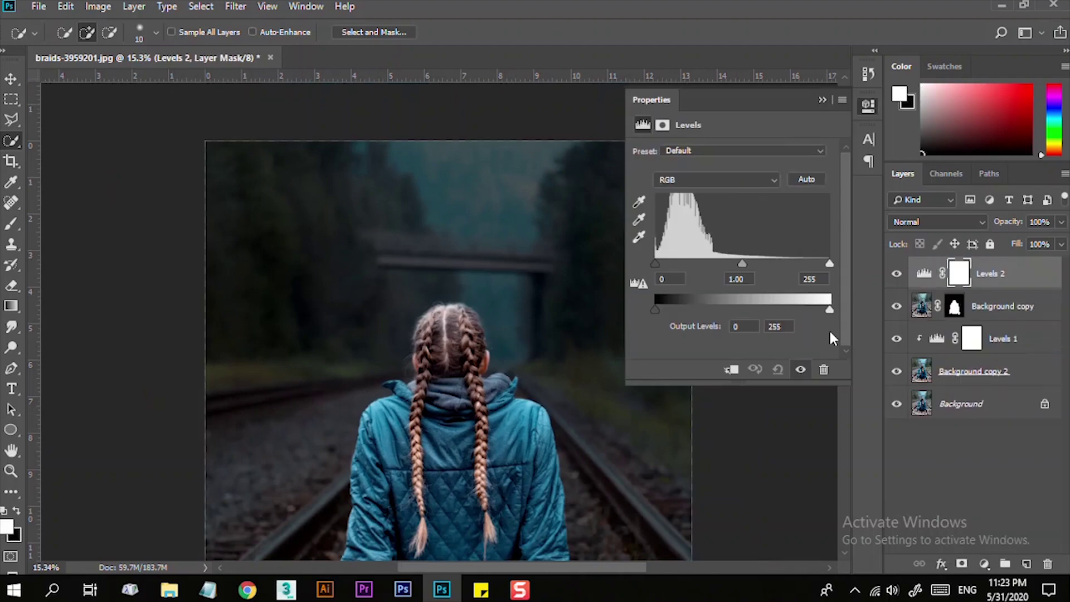
drag(830, 311, 772, 311)
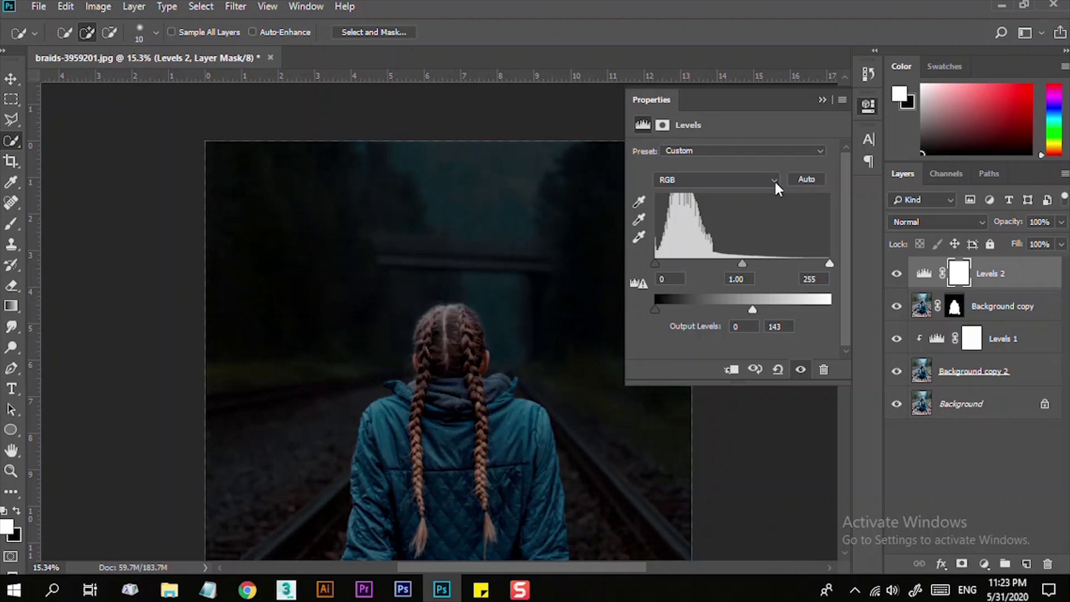
click(822, 100)
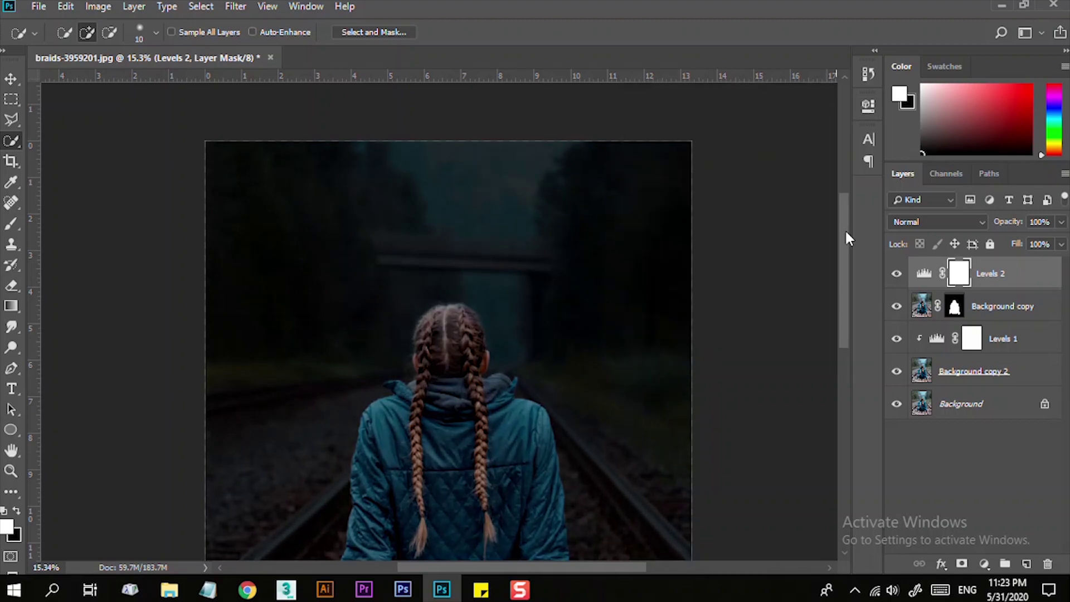
alt+click(938, 283)
Target the Levels 2 layer mask and set the Gradient tool's opacity to 36%
scroll(708, 432, up, 2)
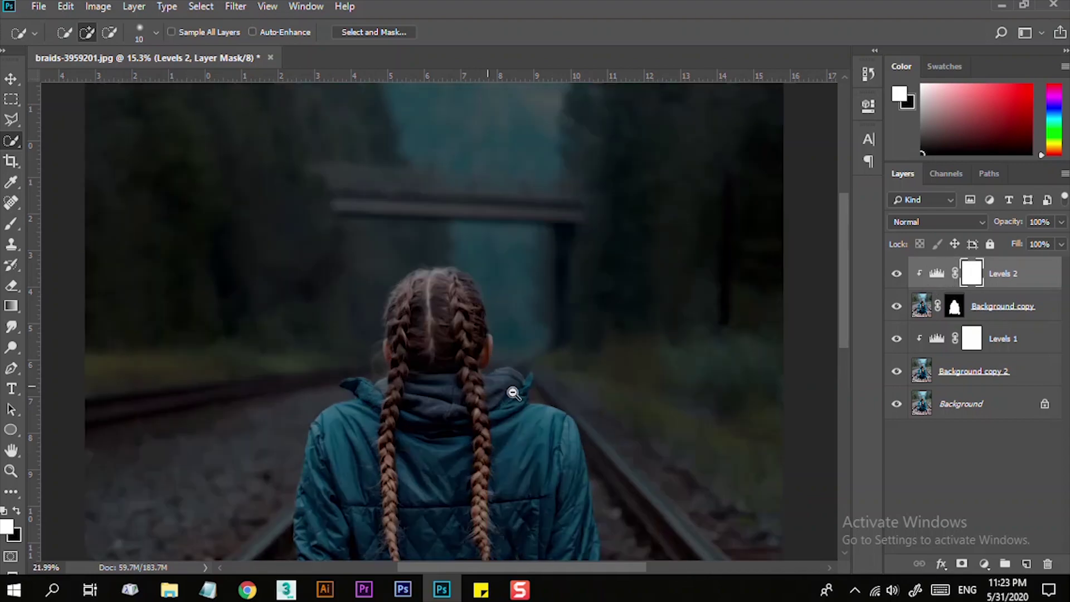
scroll(557, 429, down, 5)
scroll(411, 423, up, 3)
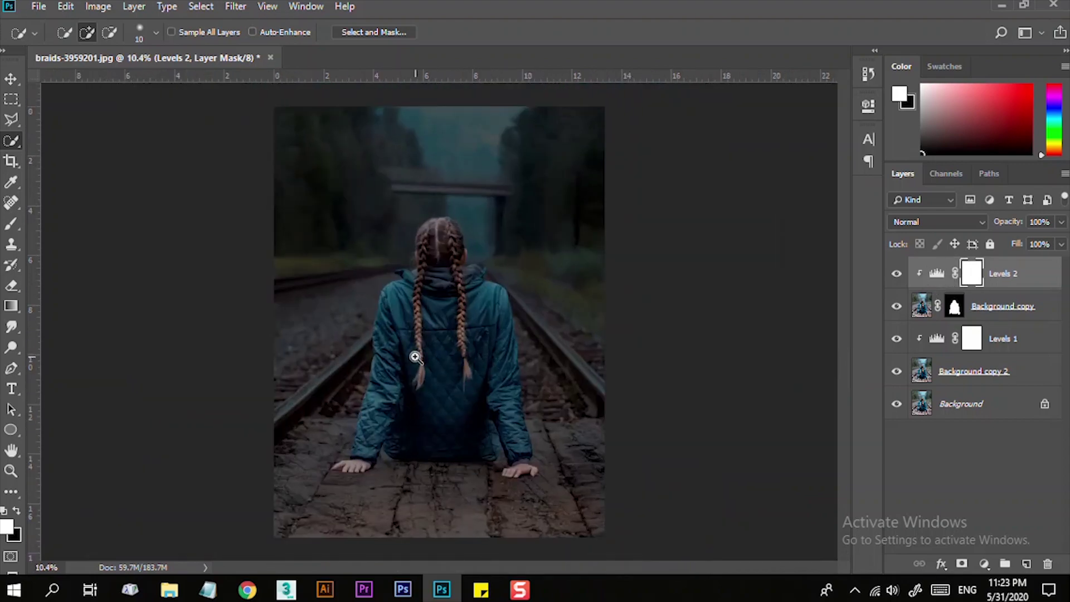
scroll(406, 353, up, 3)
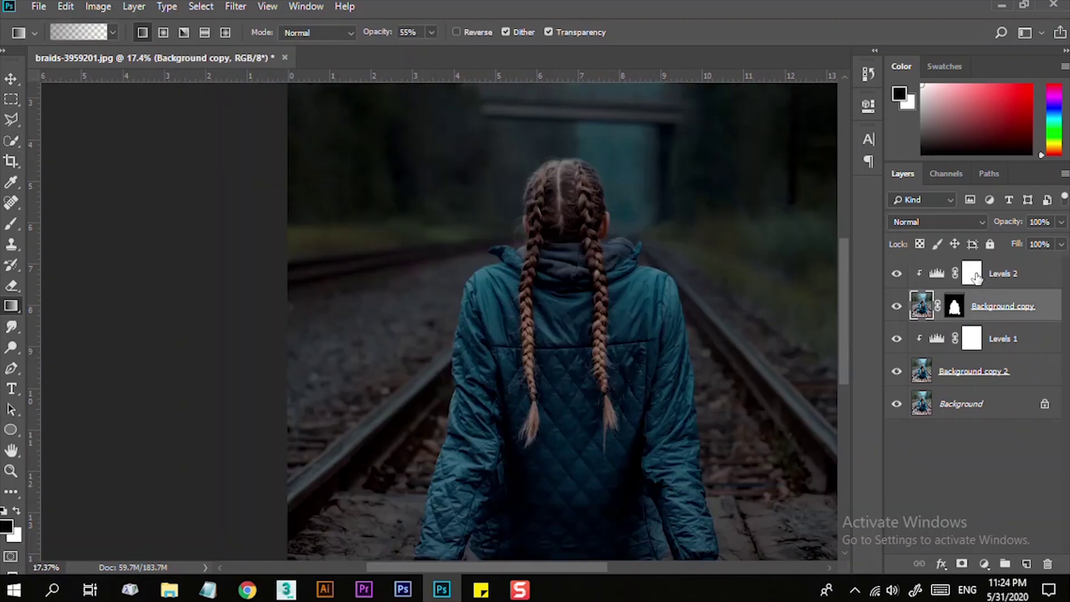
click(973, 273)
scroll(521, 324, up, 1)
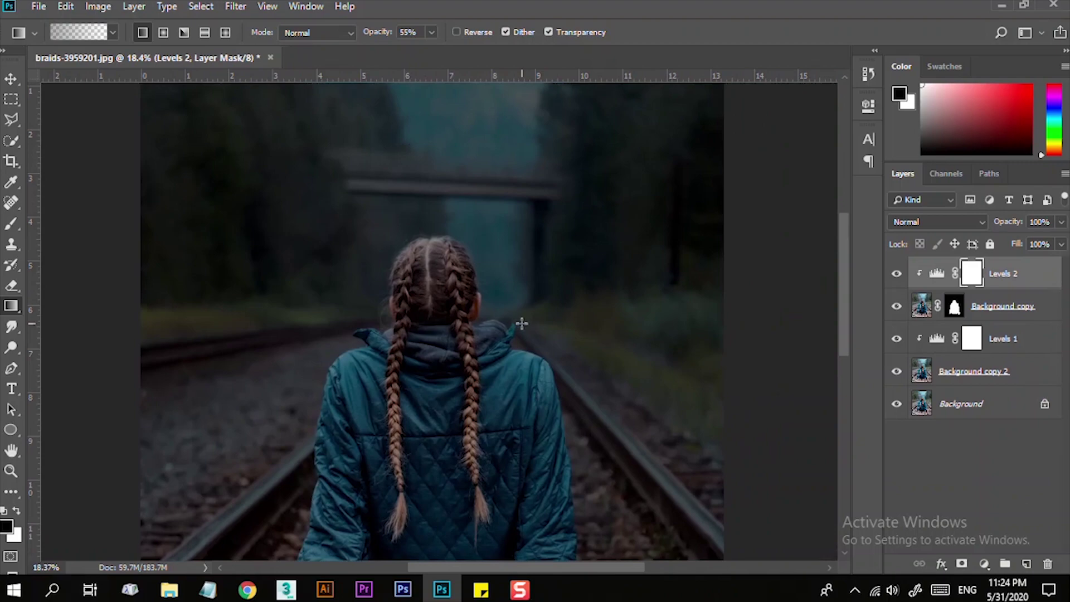
scroll(437, 322, down, 3)
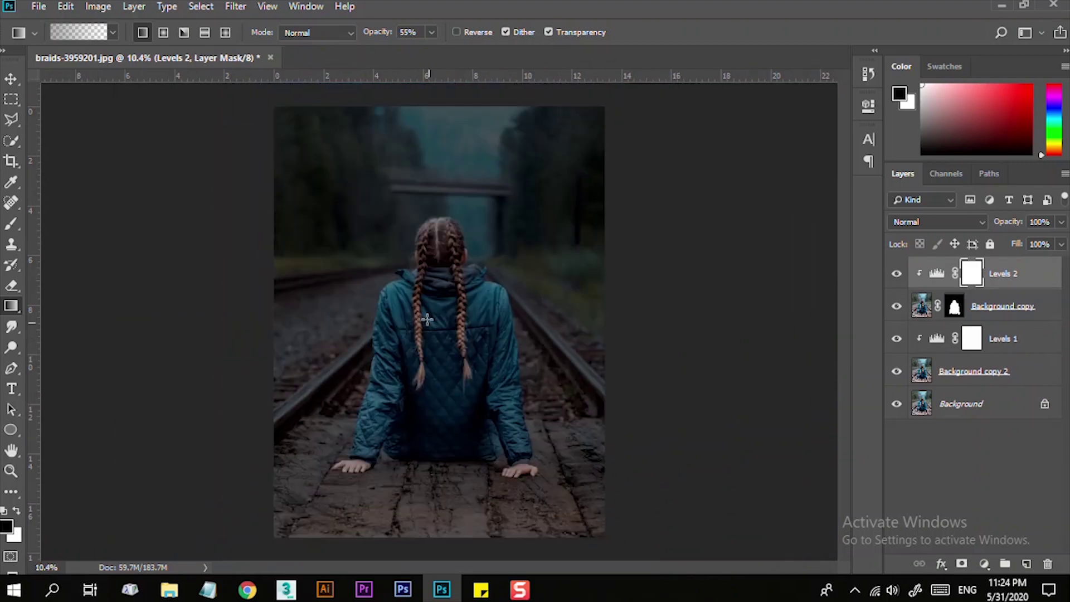
click(429, 32)
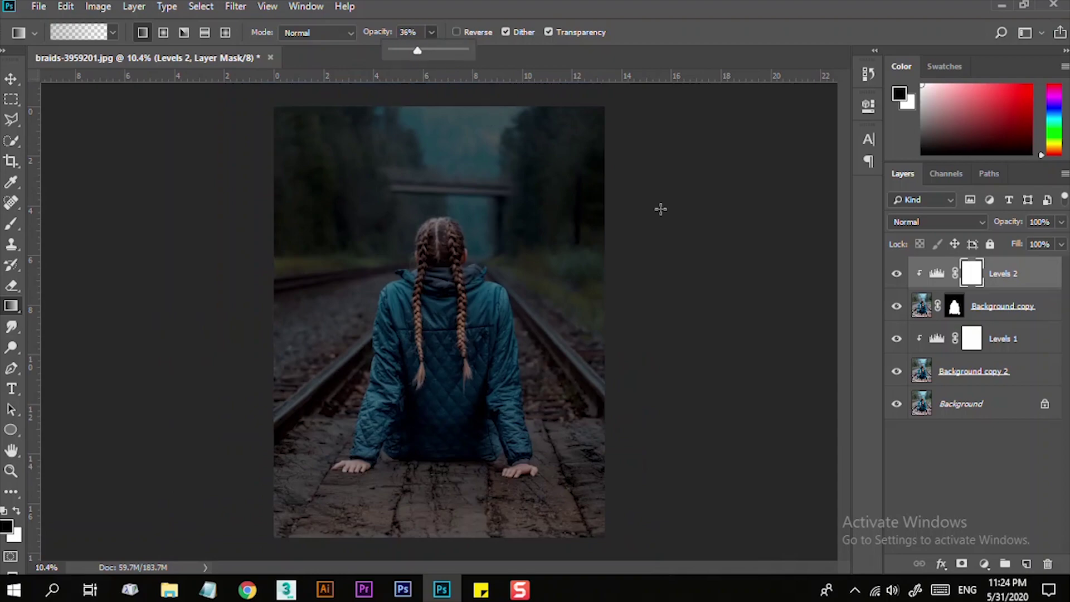
Draw repeated black-to-transparent linear gradients down the Levels 2 mask, from around the girl's head towards her lower back, to brighten her upper body
scroll(430, 229, up, 2)
drag(447, 175, 441, 558)
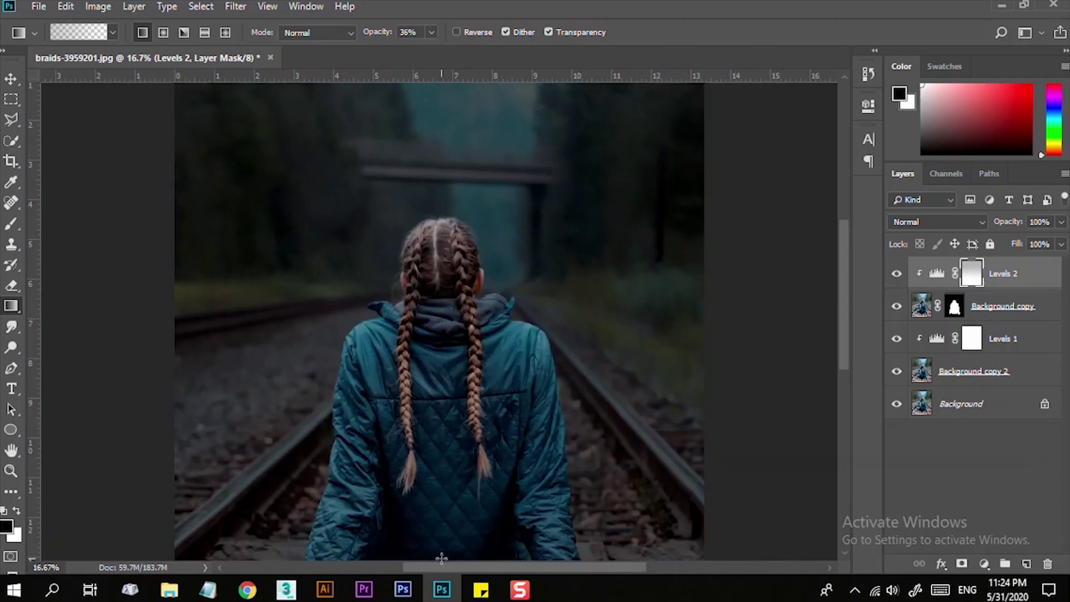
scroll(401, 506, down, 1)
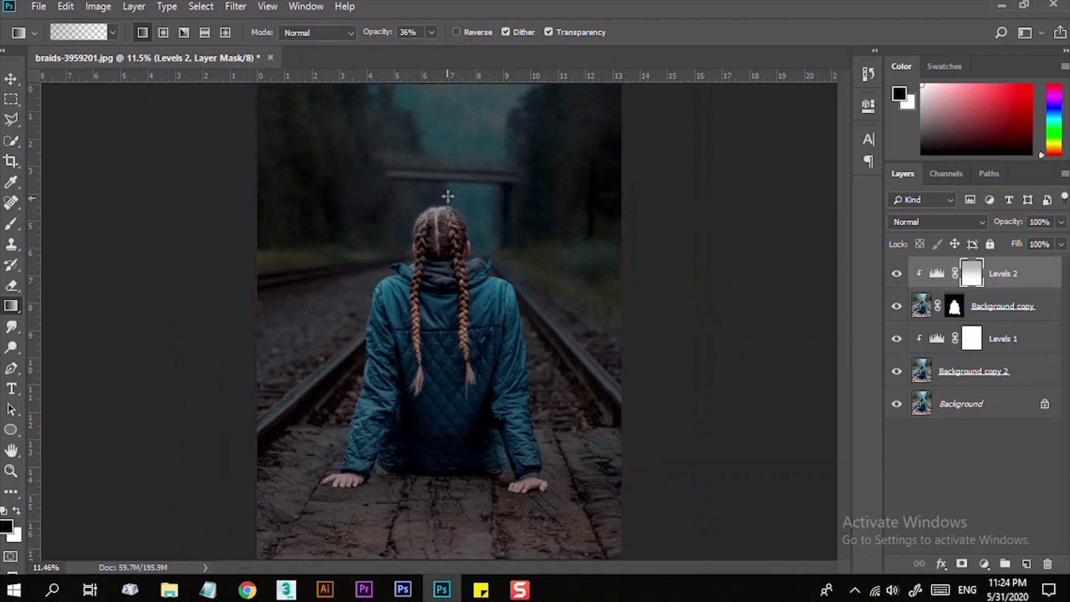
drag(447, 196, 451, 486)
scroll(437, 407, up, 1)
drag(440, 160, 439, 506)
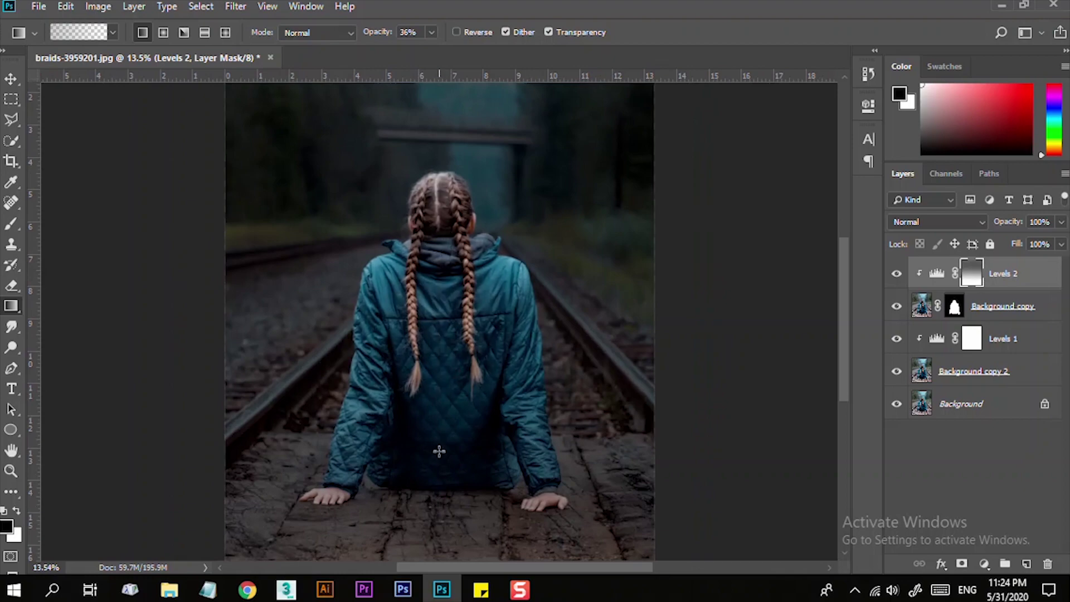
drag(489, 236, 491, 483)
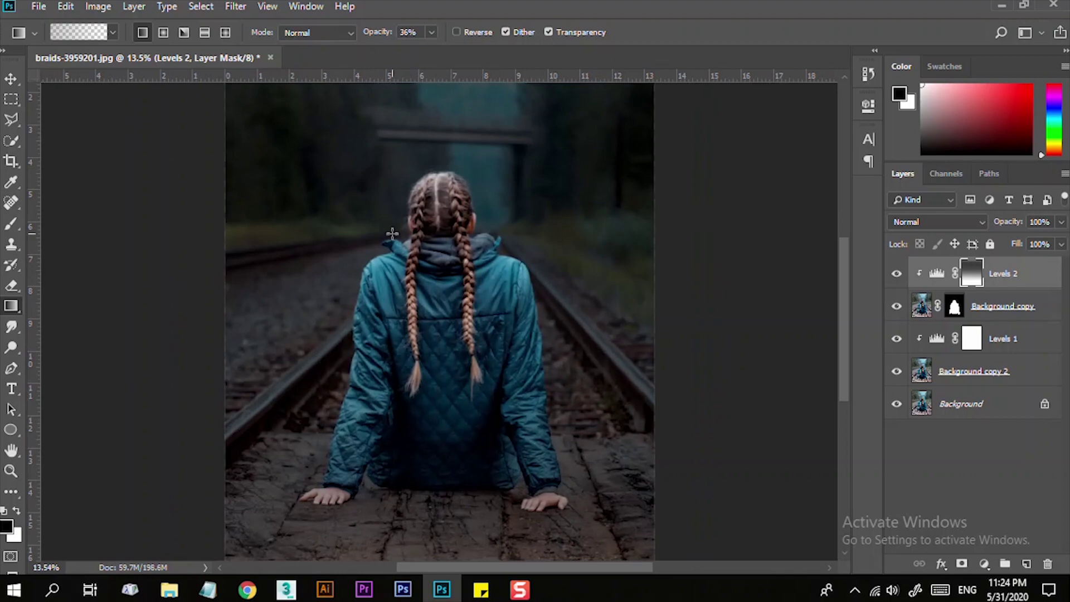
drag(391, 233, 395, 492)
scroll(413, 494, down, 5)
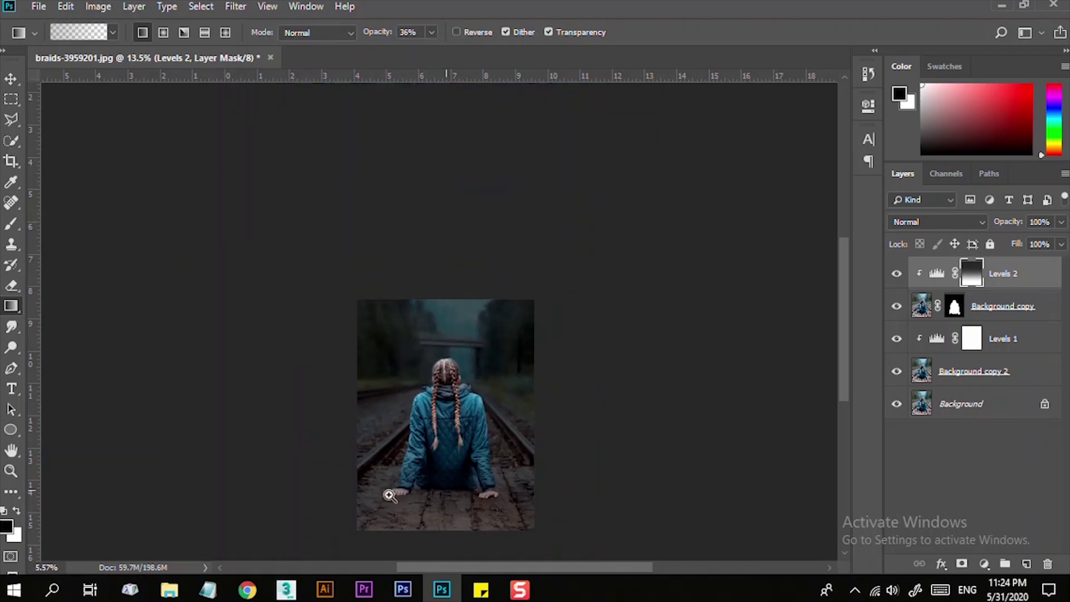
scroll(423, 354, up, 6)
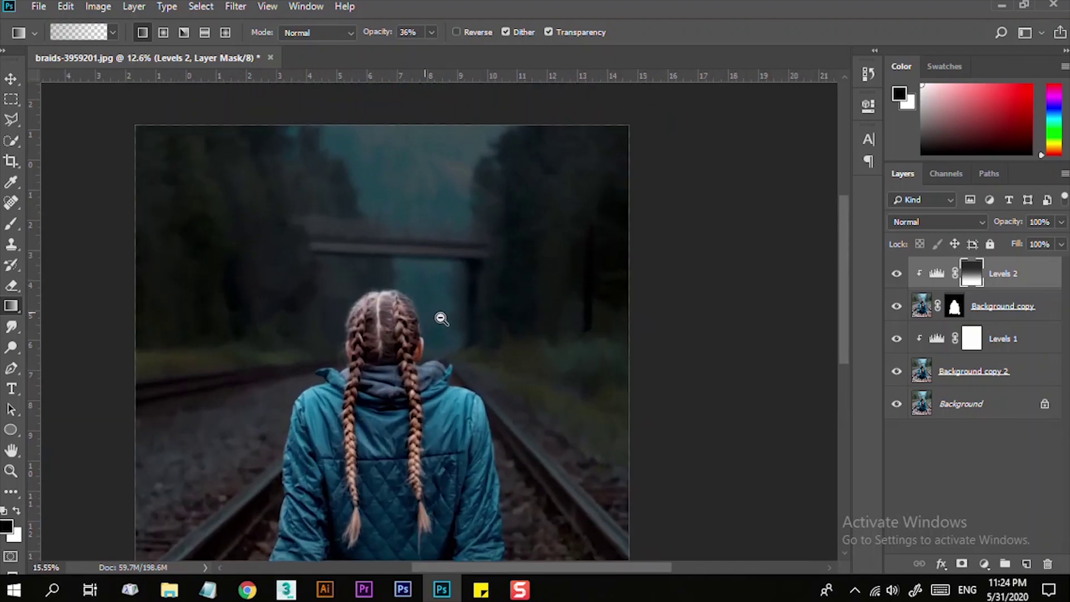
drag(416, 385, 440, 239)
scroll(456, 330, up, 1)
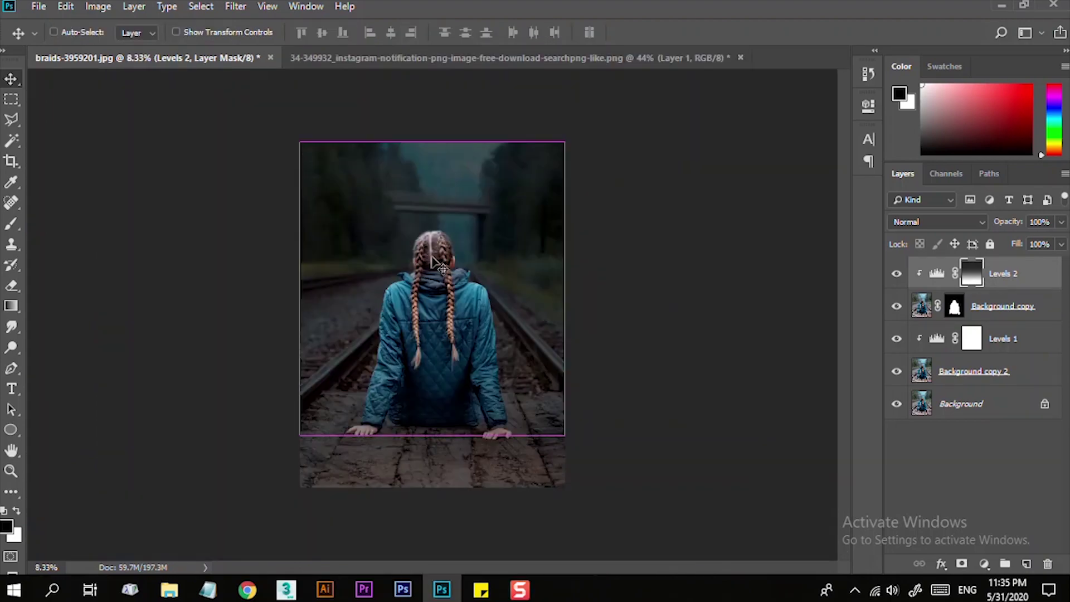
Bring the red heart notification from its own document into the braids photo as a new layer above Levels 2
scroll(471, 262, up, 7)
scroll(471, 262, down, 1)
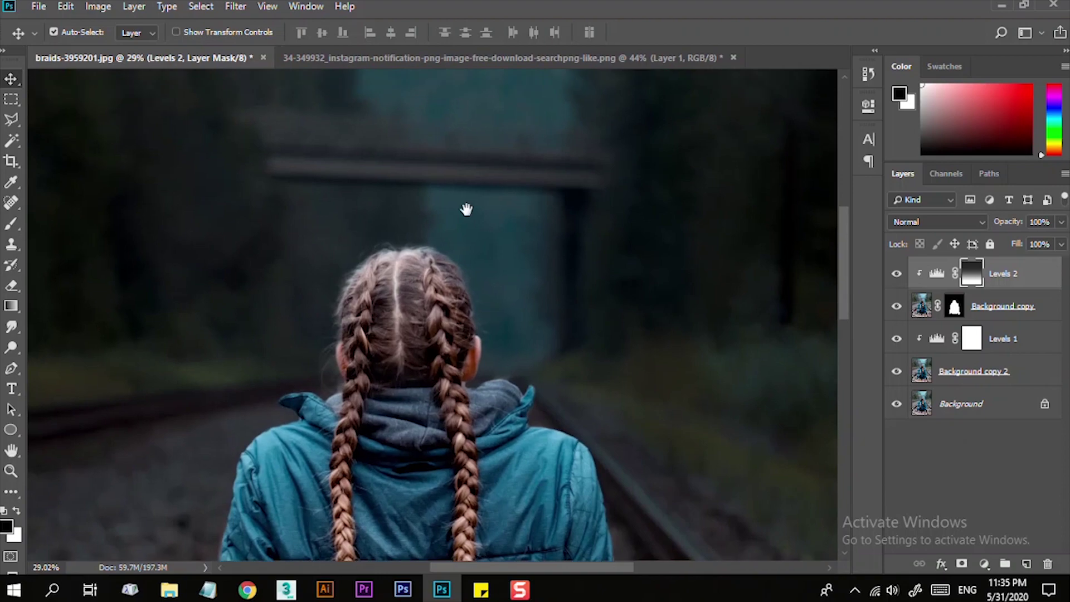
click(491, 59)
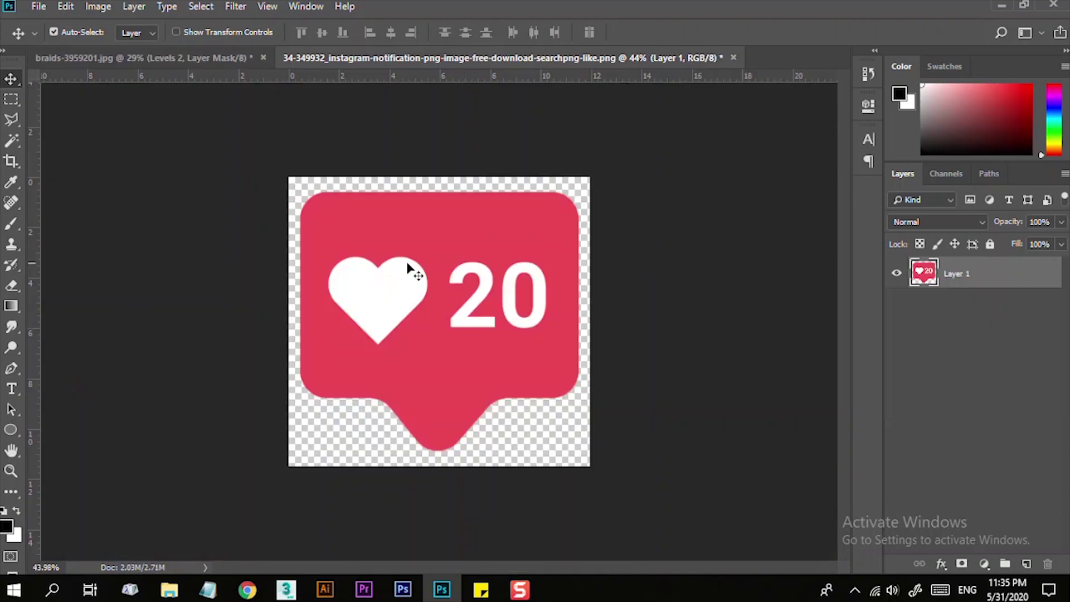
drag(481, 326, 485, 262)
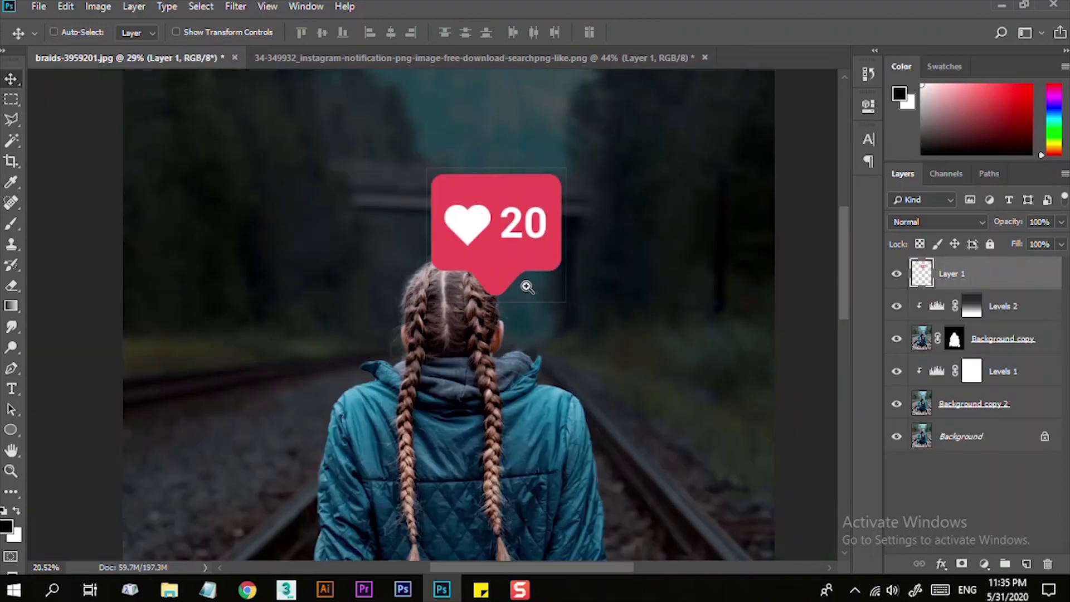
Select a rectangle closely around the notification badge, clear Layer 1's leftover pixels outside it and drop the selection
scroll(523, 282, up, 3)
drag(506, 352, 521, 394)
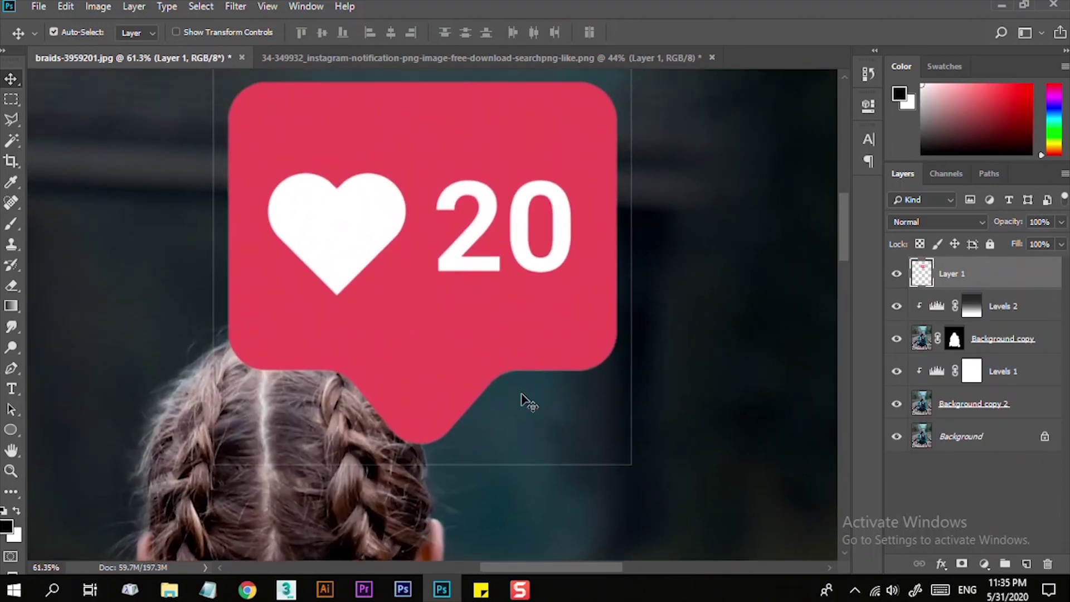
scroll(514, 351, down, 2)
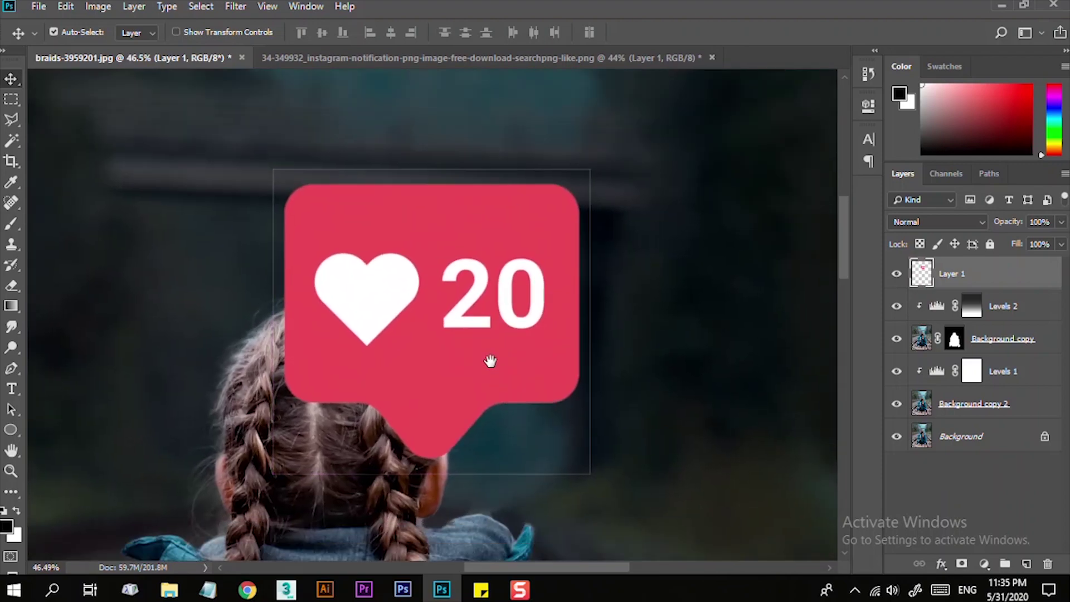
key(m)
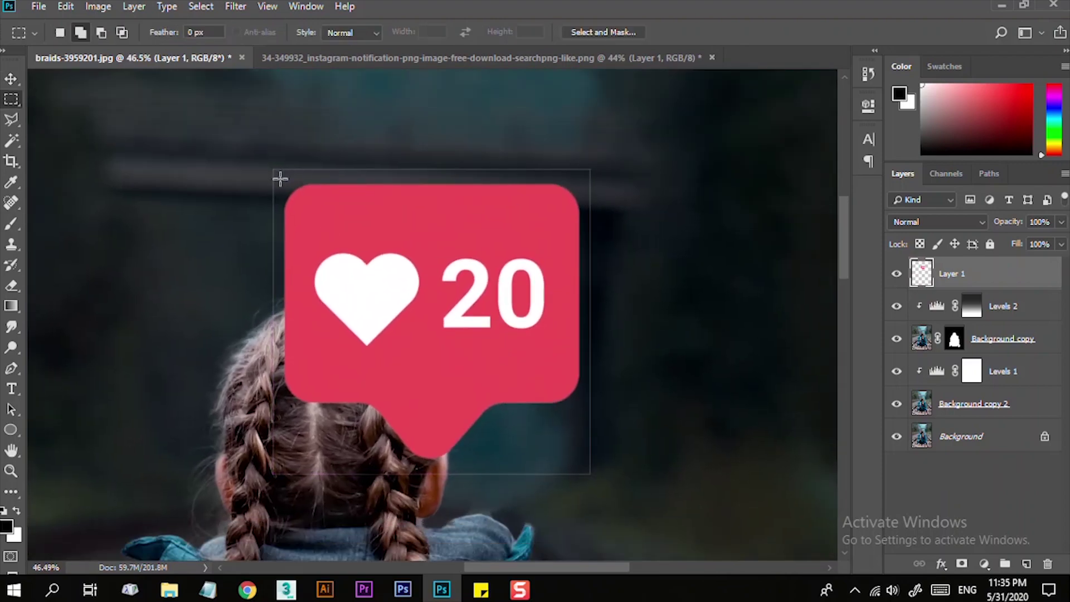
drag(281, 178, 582, 463)
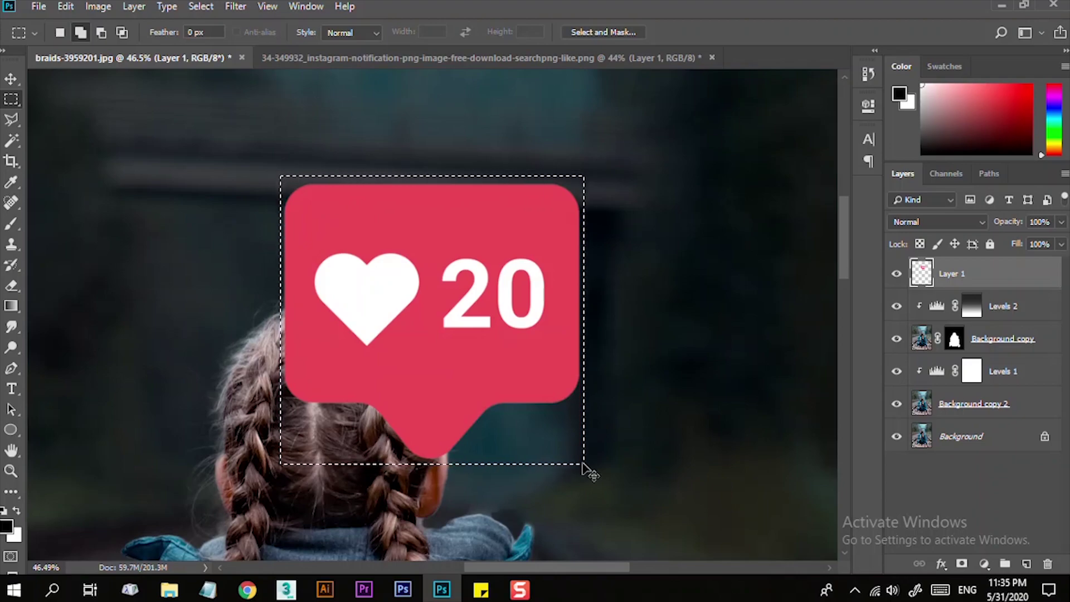
click(585, 470)
Move the notification badge up so it floats centred above the girl's head
scroll(585, 468, down, 3)
scroll(583, 466, up, 2)
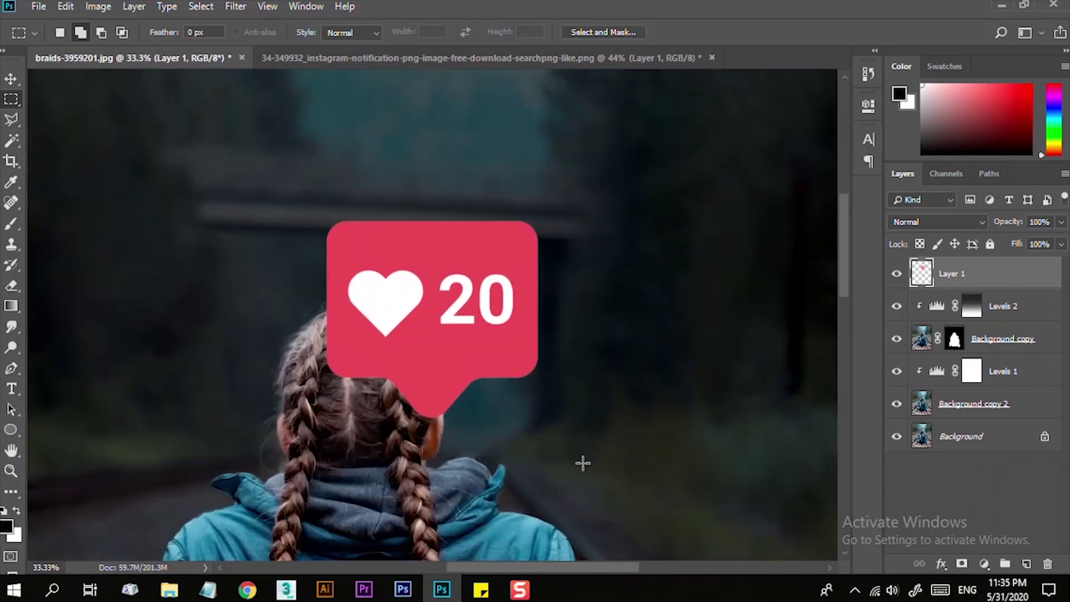
drag(416, 354, 417, 149)
scroll(552, 415, up, 1)
key(v)
scroll(390, 223, down, 4)
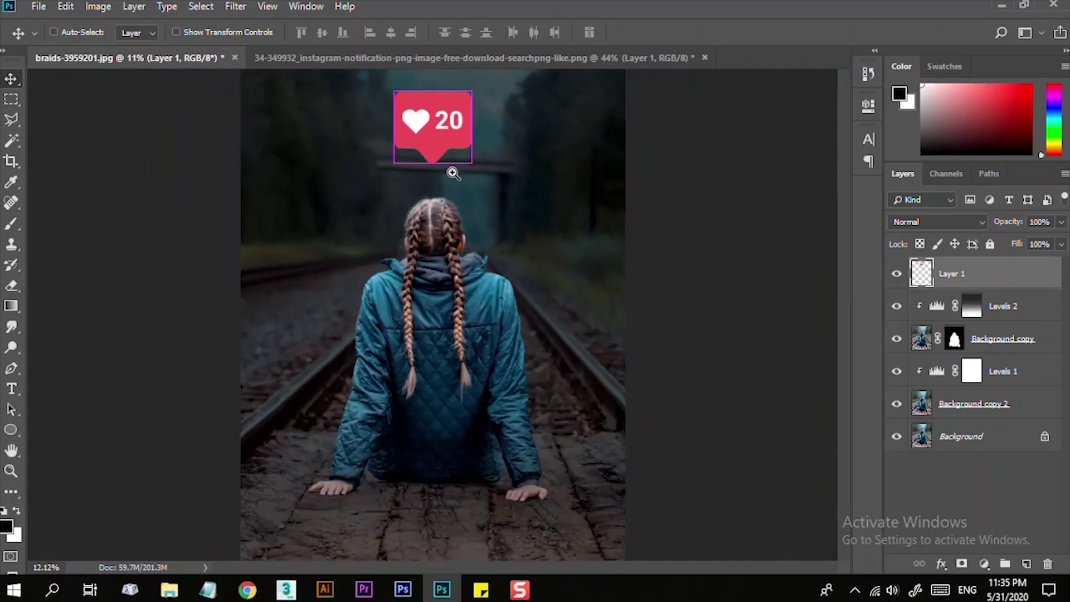
Scale the notification badge down to roughly half its size and place it just above the girl's head
scroll(462, 251, up, 1)
mouse_move(461, 261)
mouse_down()
mouse_move(475, 263)
mouse_move(464, 311)
mouse_move(472, 272)
mouse_up()
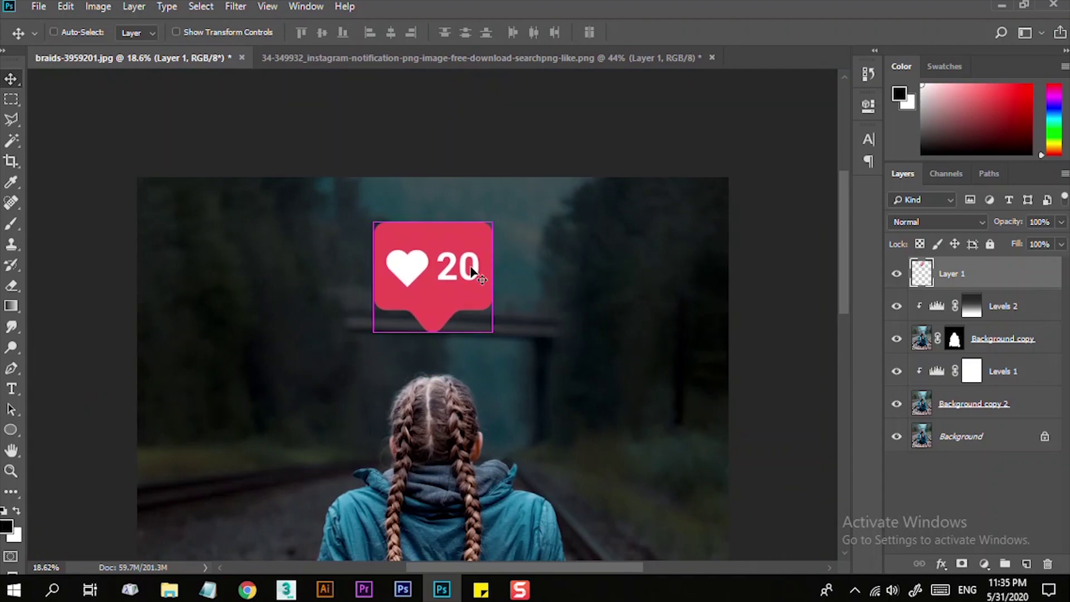
key(ctrl+t)
drag(493, 222, 453, 322)
key(Return)
key(ctrl+minus)
key(ctrl+minus)
key(ctrl+minus)
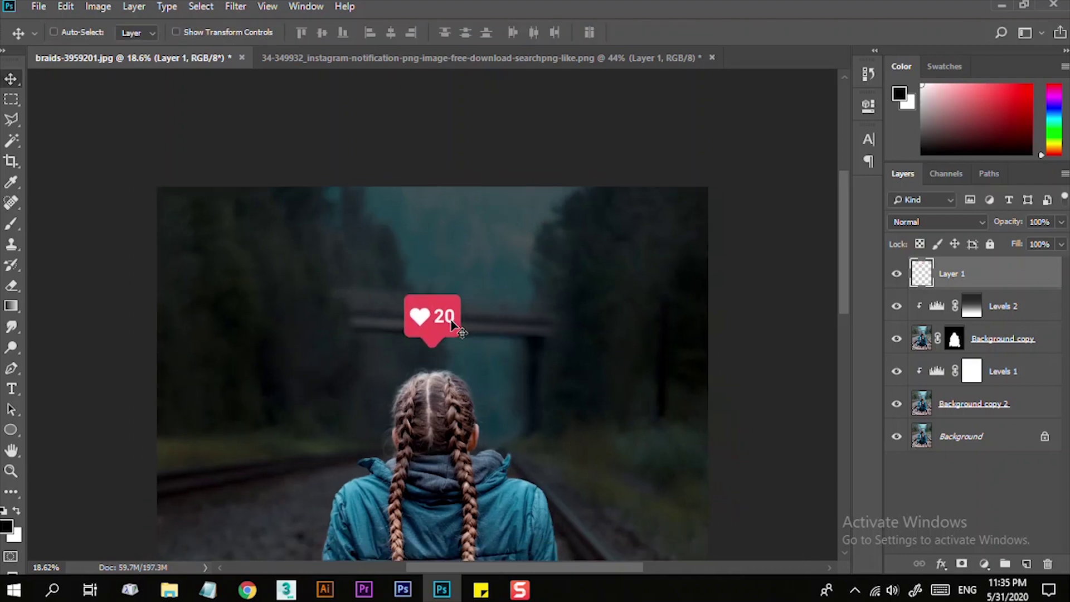
key(ctrl+minus)
key(ctrl+plus)
key(ctrl+plus)
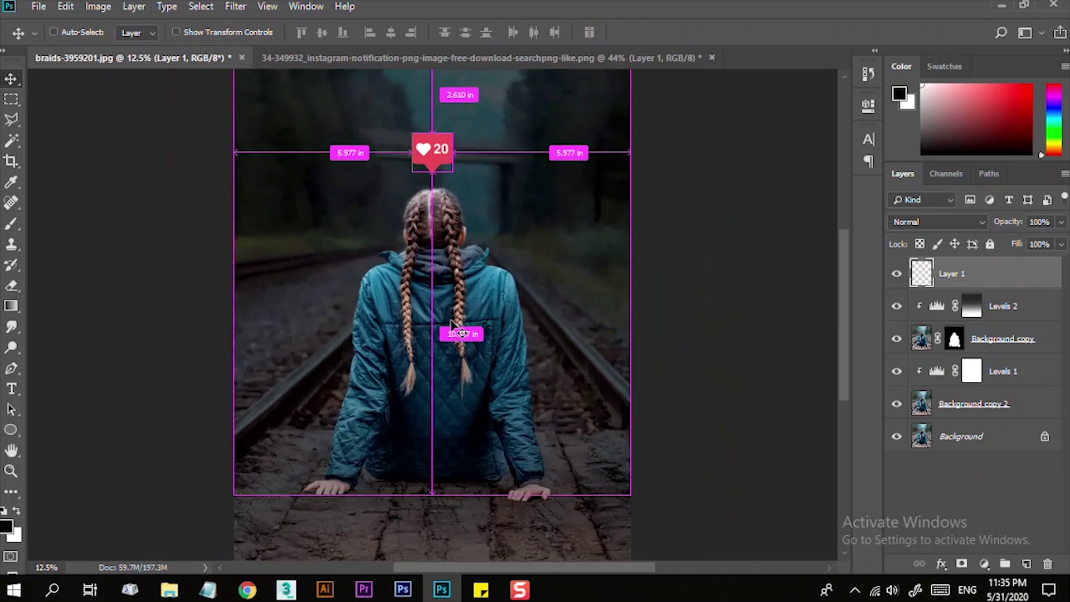
Load the badge's outline on Layer 1 as a selection and contract it by 8 pixels
drag(420, 178, 479, 315)
drag(379, 286, 406, 295)
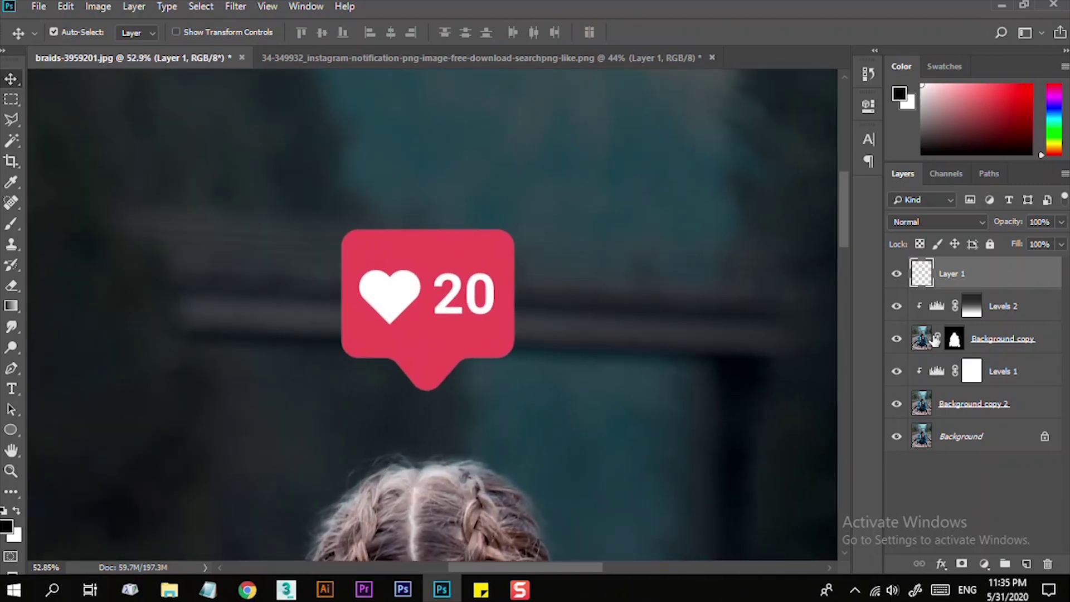
ctrl+click(921, 273)
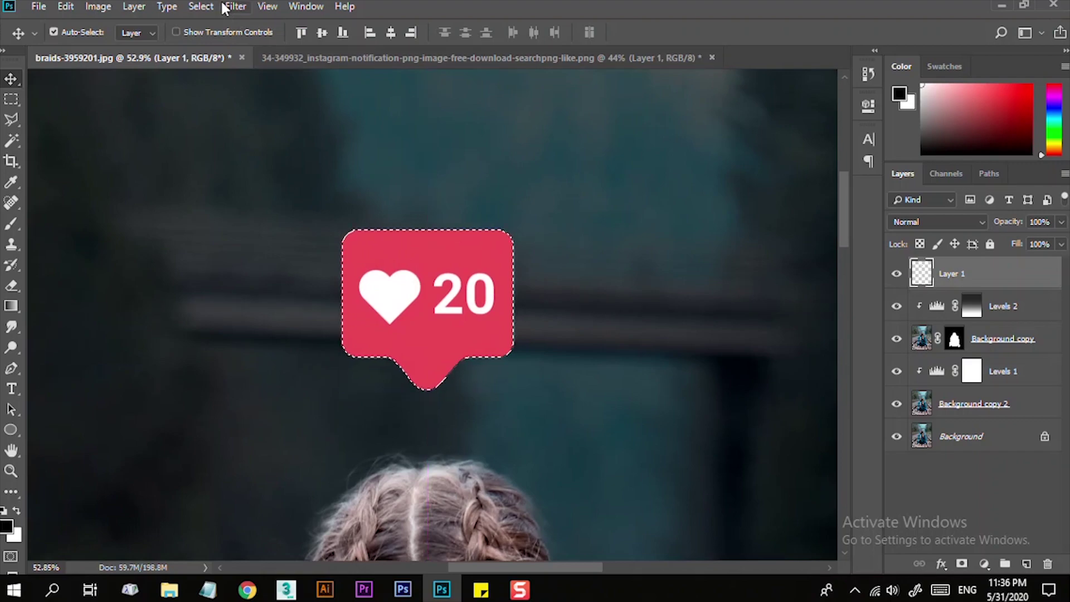
click(202, 6)
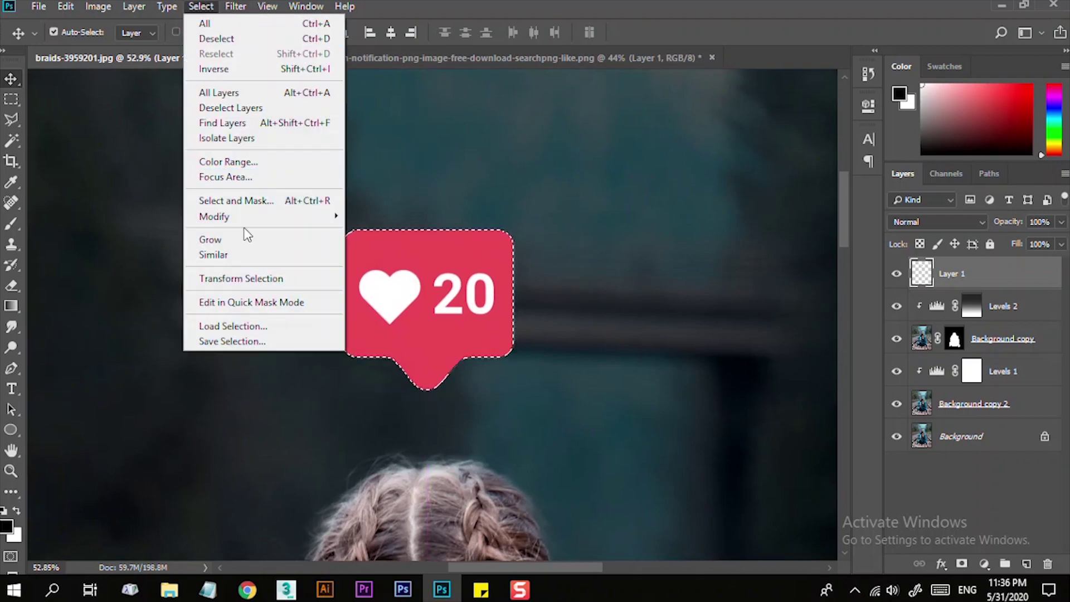
mouse_move(301, 216)
click(394, 263)
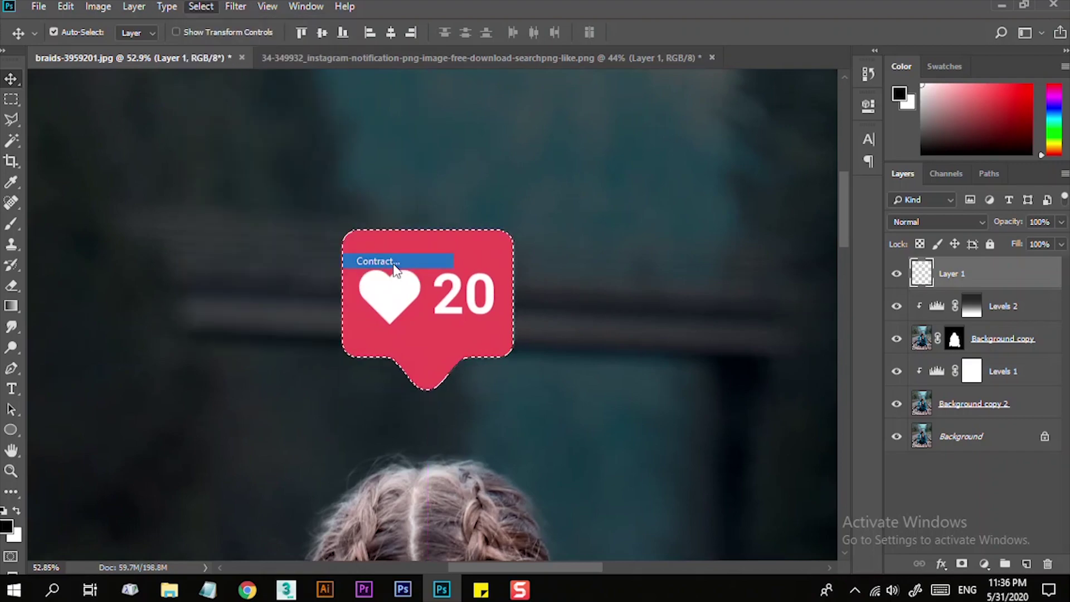
drag(553, 153, 733, 153)
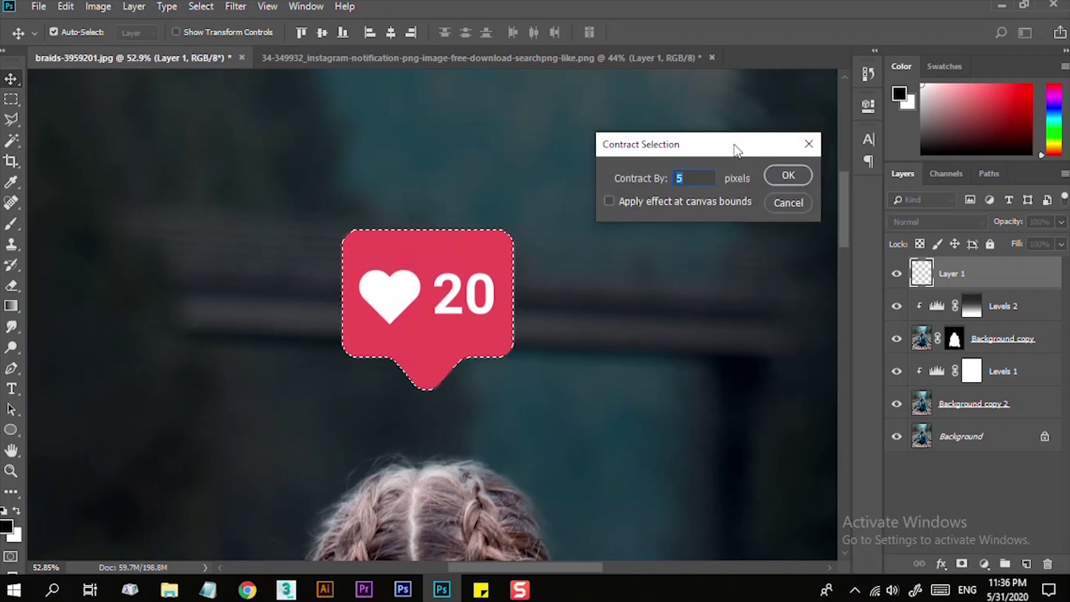
text(8)
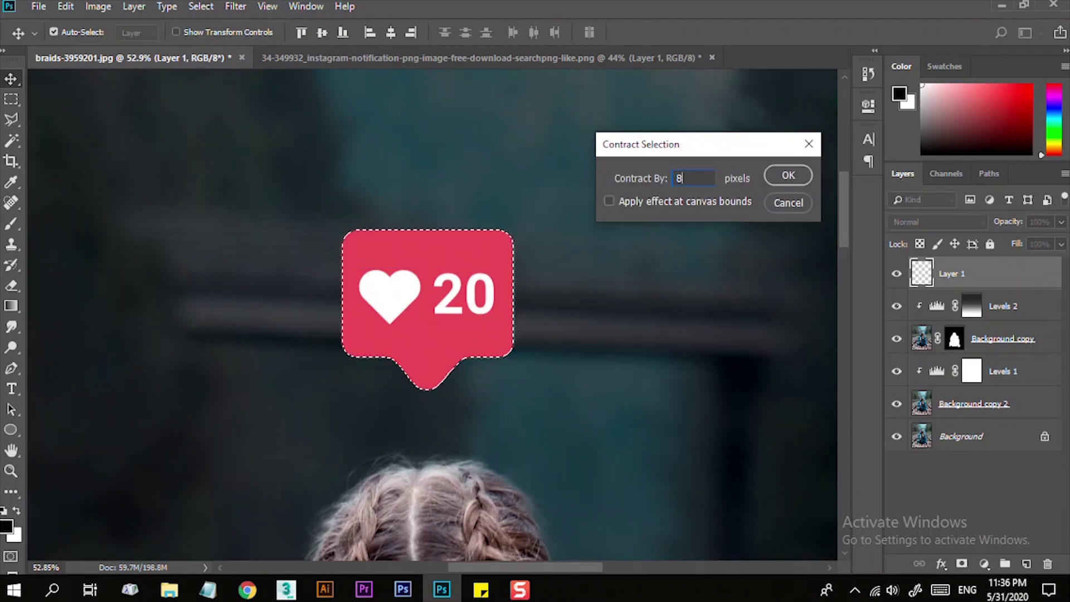
key(Return)
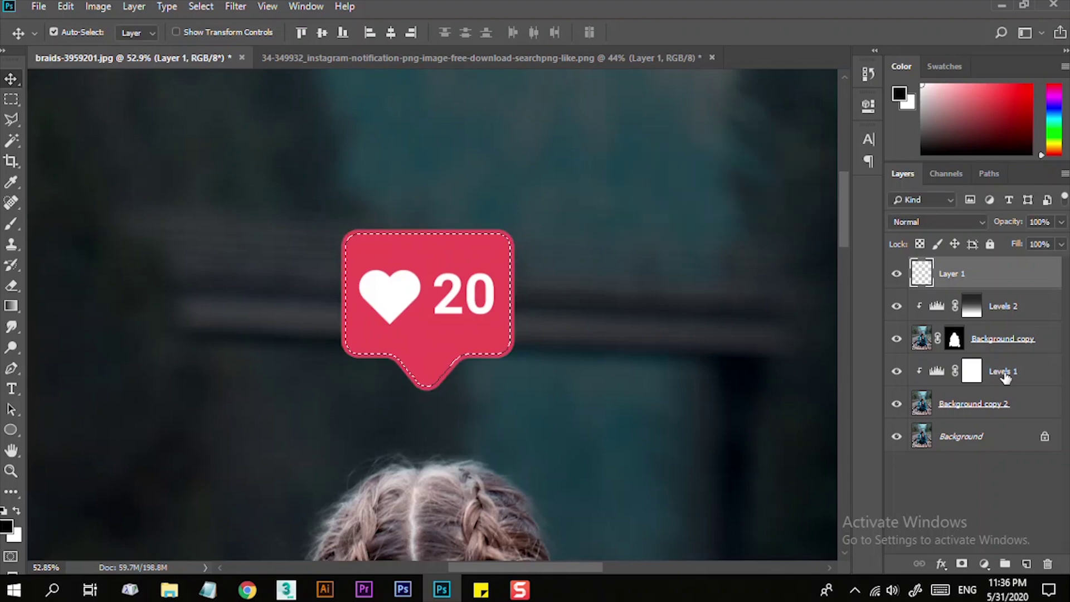
Mask Layer 1 with the contracted selection to trim the badge's edge, and compare with the layer hidden and shown
click(962, 564)
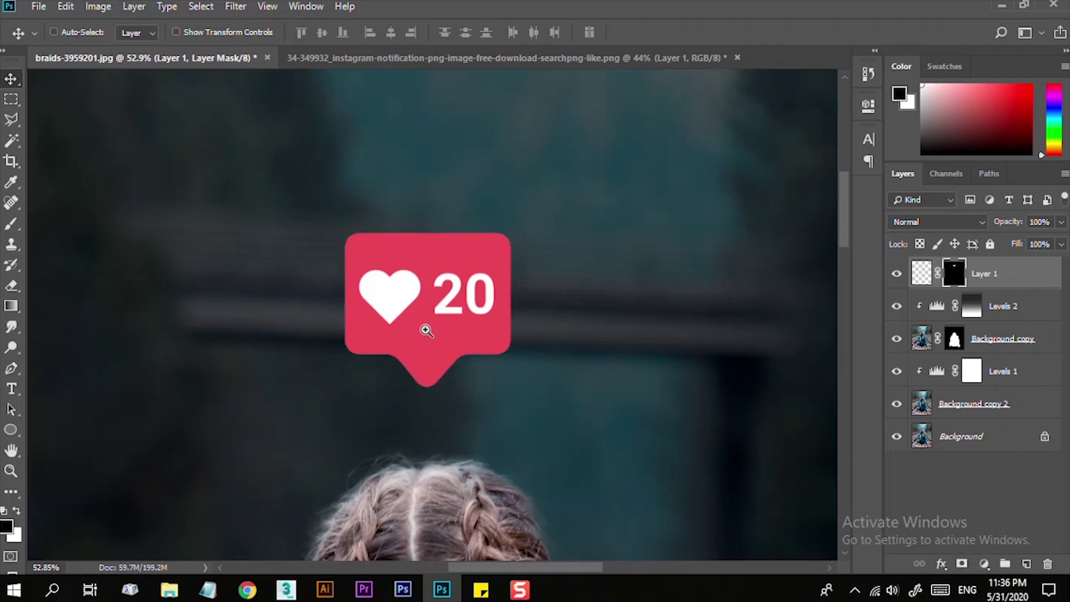
drag(420, 329, 470, 349)
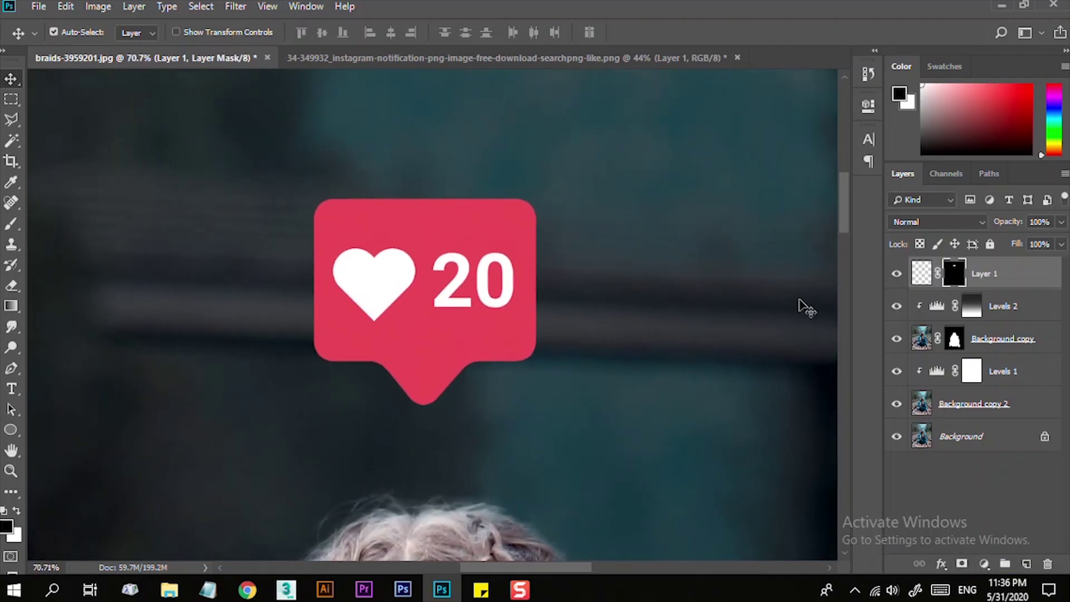
click(895, 276)
click(895, 276)
mouse_move(733, 327)
mouse_down()
mouse_move(691, 323)
mouse_move(730, 319)
mouse_up()
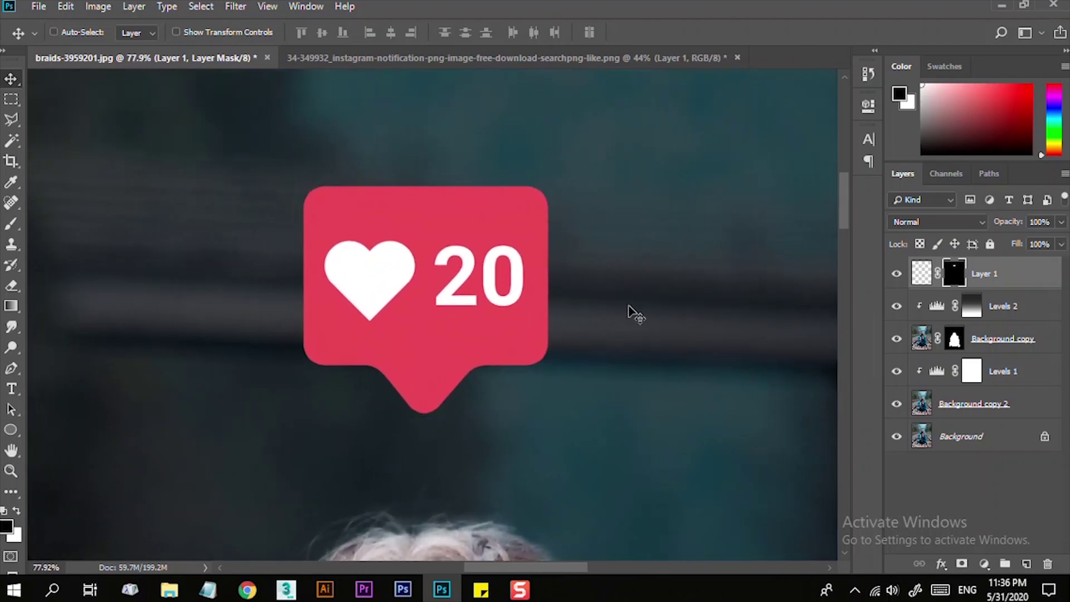
Target Layer 1's image rather than its mask and raise the badge's saturation with Hue/Saturation for a more vivid red
click(914, 276)
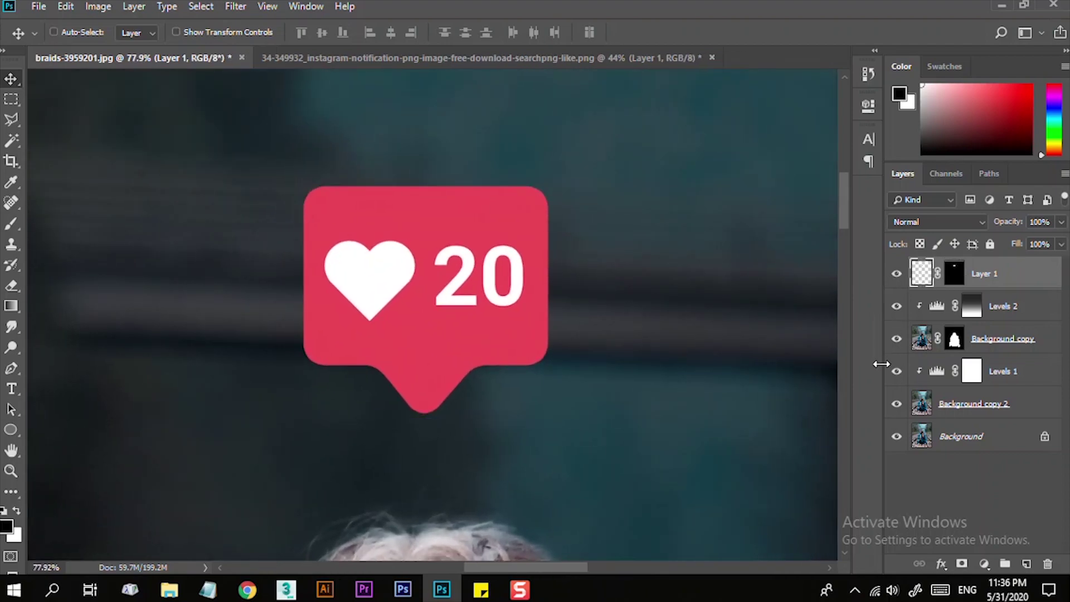
key(ctrl+u)
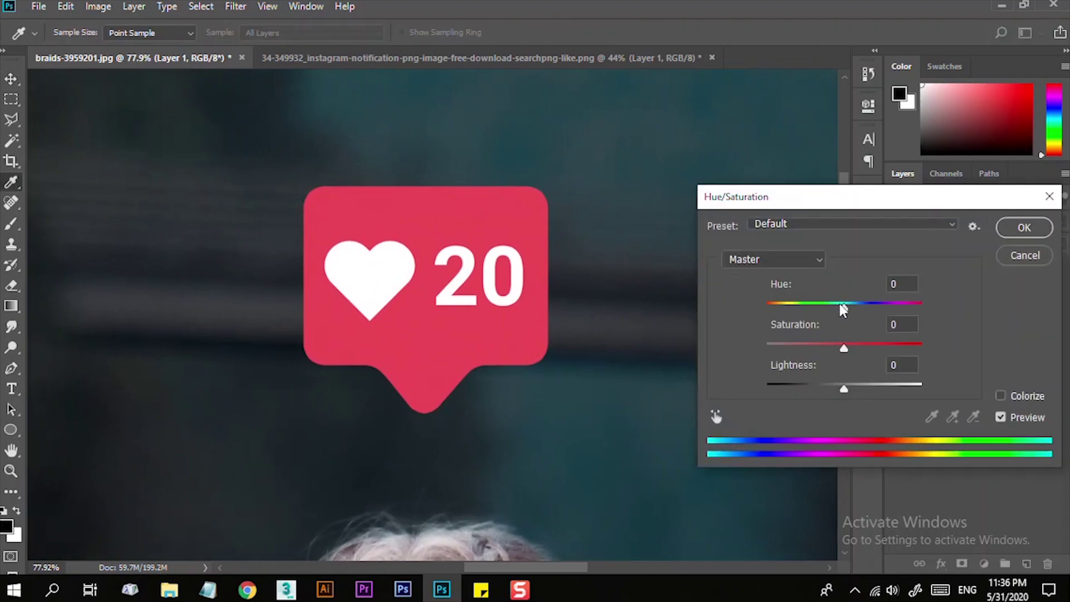
mouse_move(843, 307)
mouse_down()
mouse_move(812, 311)
mouse_move(844, 305)
mouse_up()
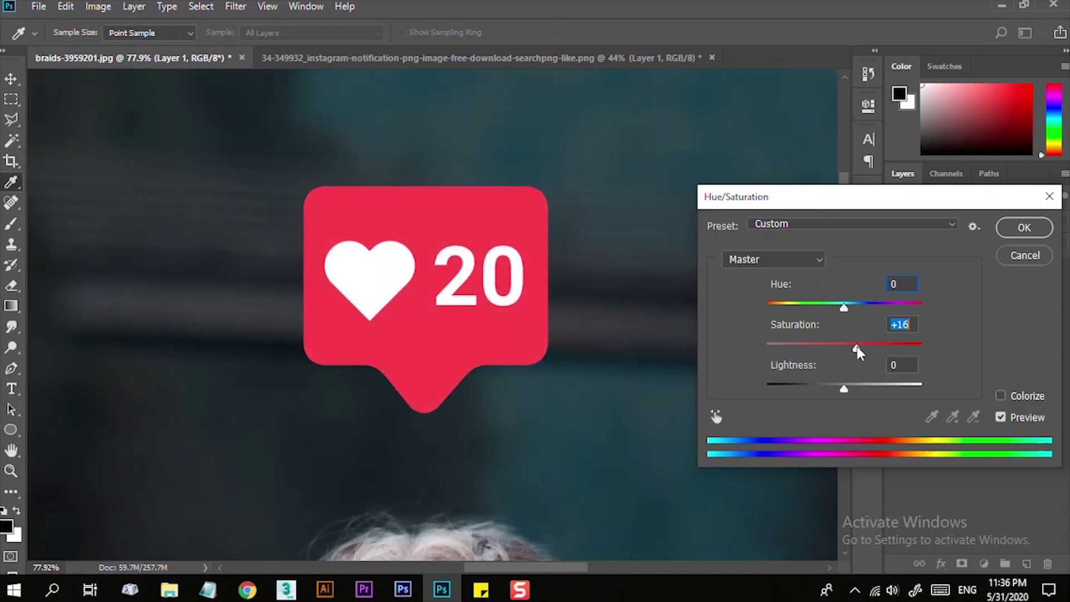
key(Return)
key(v)
Examine the recoloured badge against the rest of the composition at several magnifications
key(ctrl+minus)
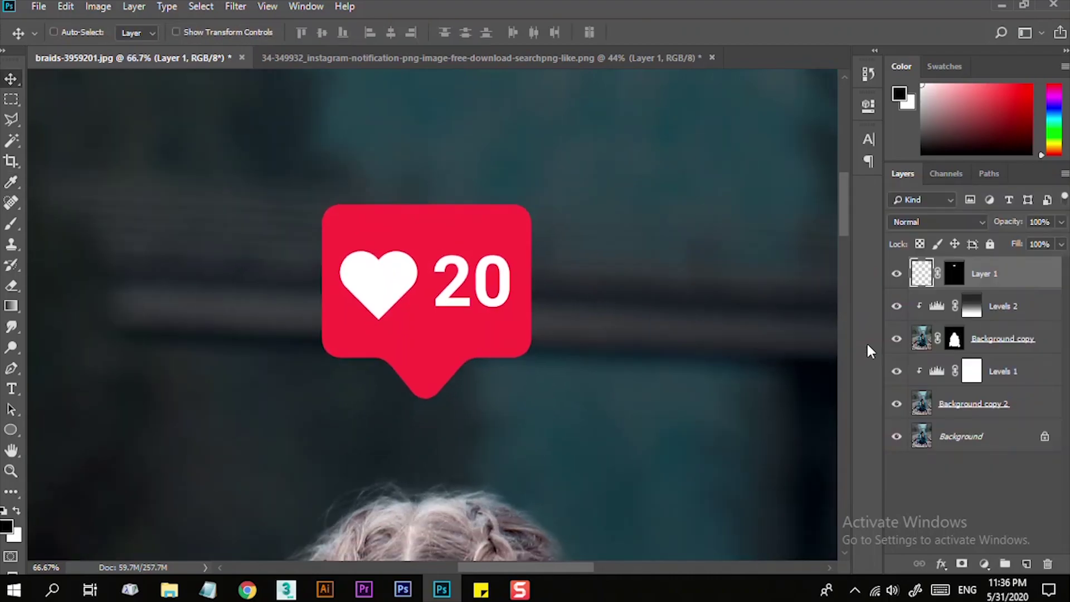
key(ctrl+minus)
key(ctrl+minus)
key(ctrl+minus)
key(ctrl+minus)
key(ctrl+plus)
key(ctrl+plus)
key(ctrl+plus)
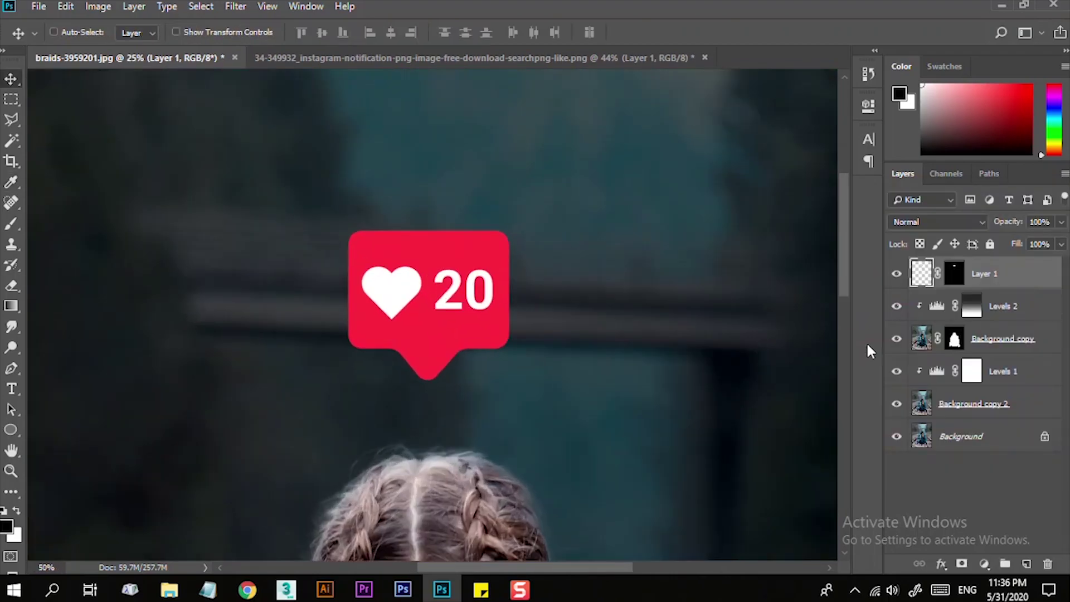
key(ctrl+plus)
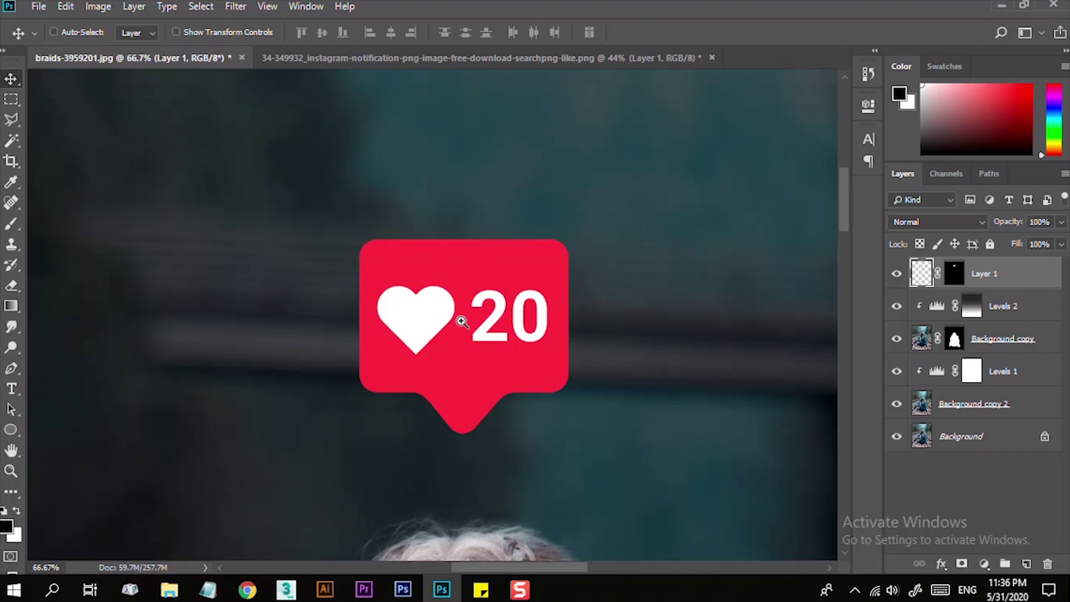
Open Layer 1's blending options and enable an Inner Glow in Overlay mode, keeping the badge in view
drag(462, 322, 480, 321)
right_click(926, 278)
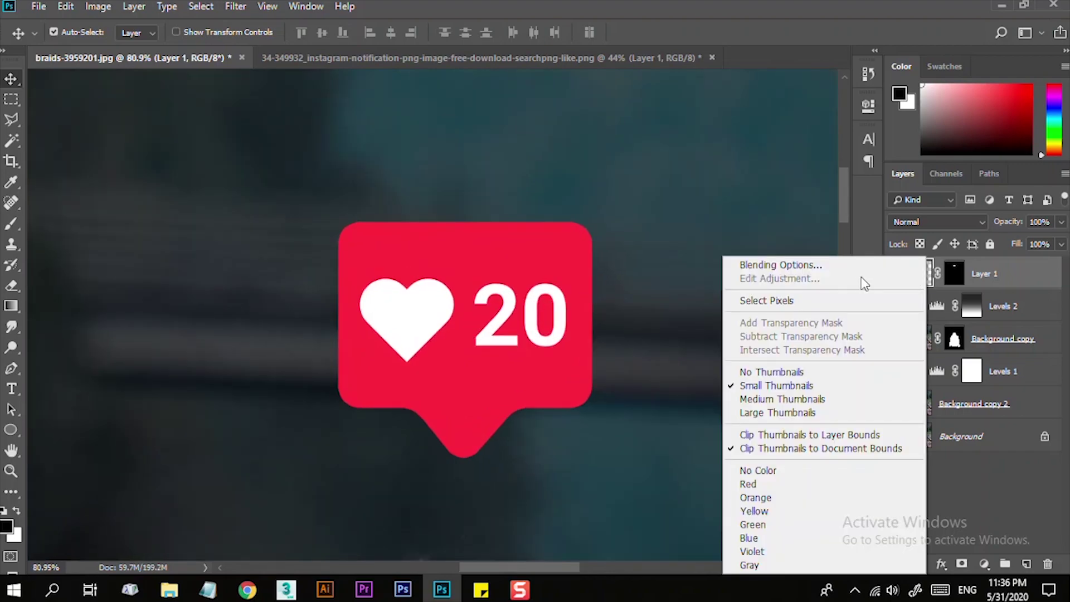
click(779, 271)
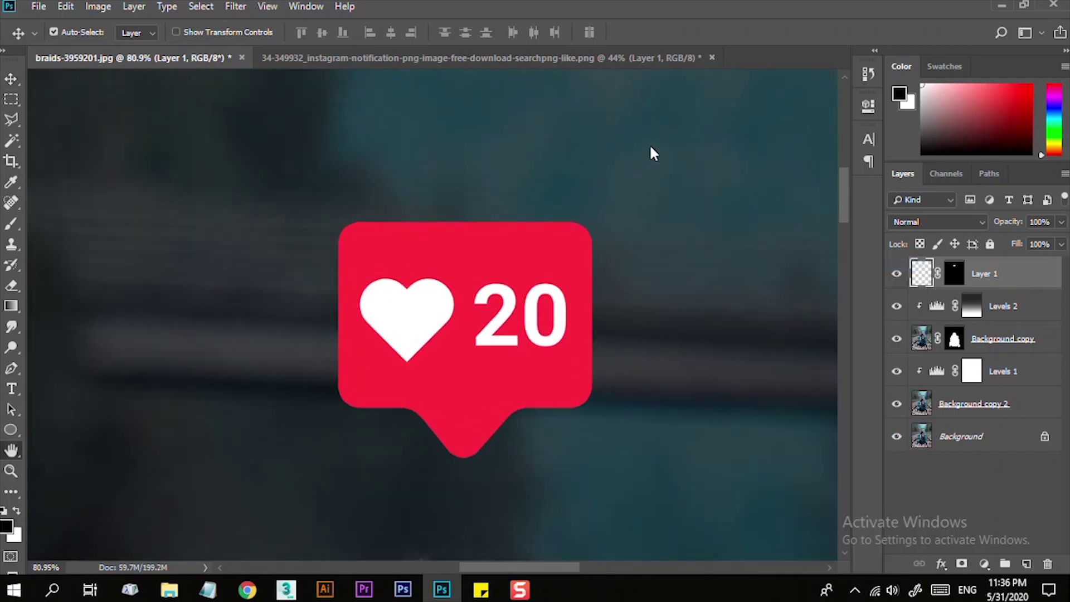
drag(313, 342, 89, 229)
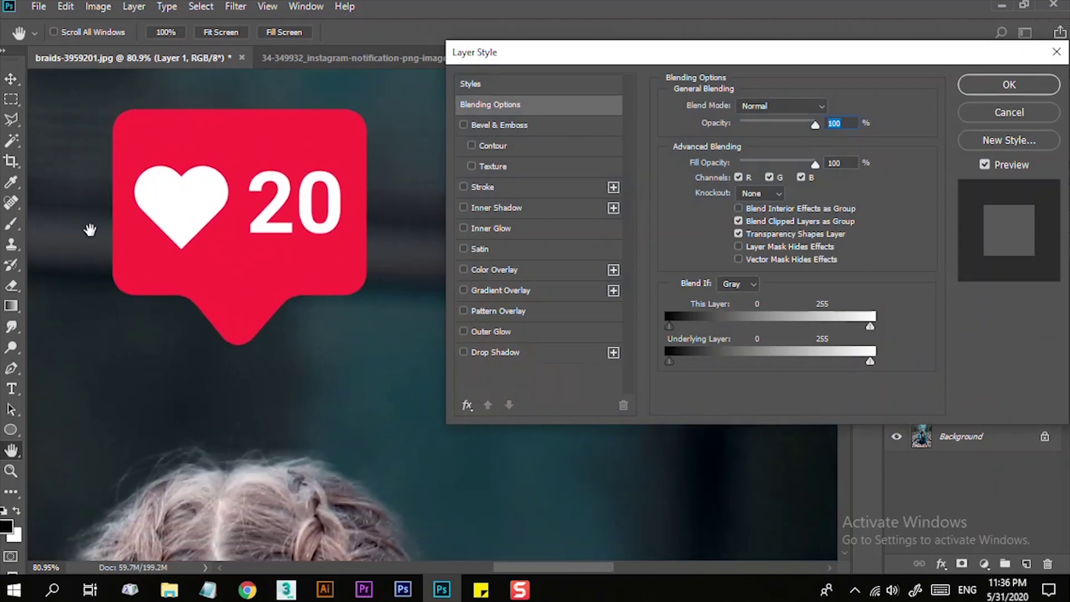
click(488, 227)
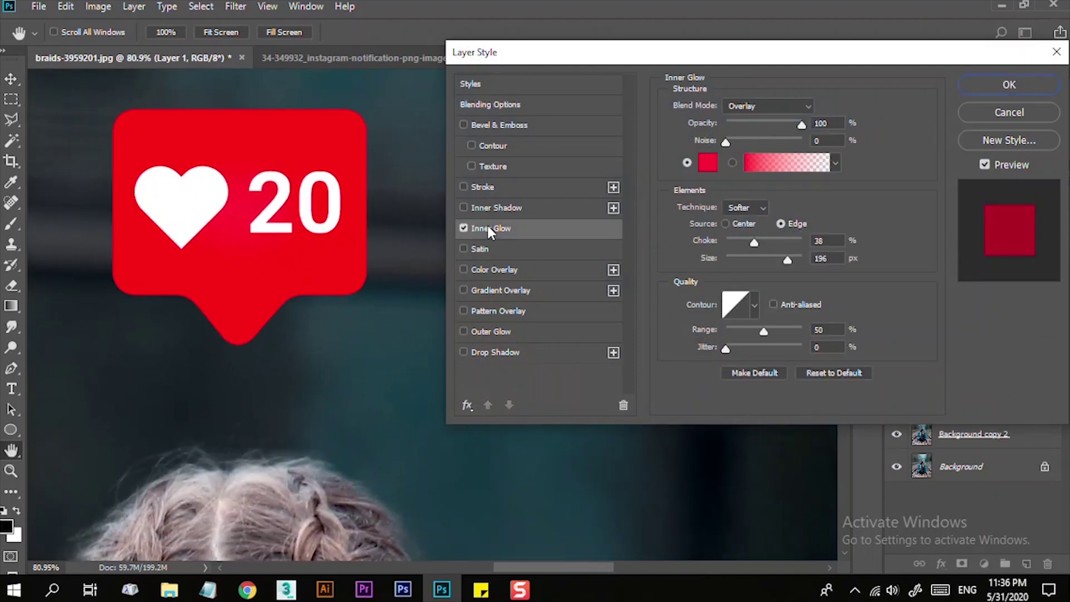
Set the badge's inner glow colour to ffffff, its choke to 0% and its size to 95 px
click(707, 163)
text(ffffff)
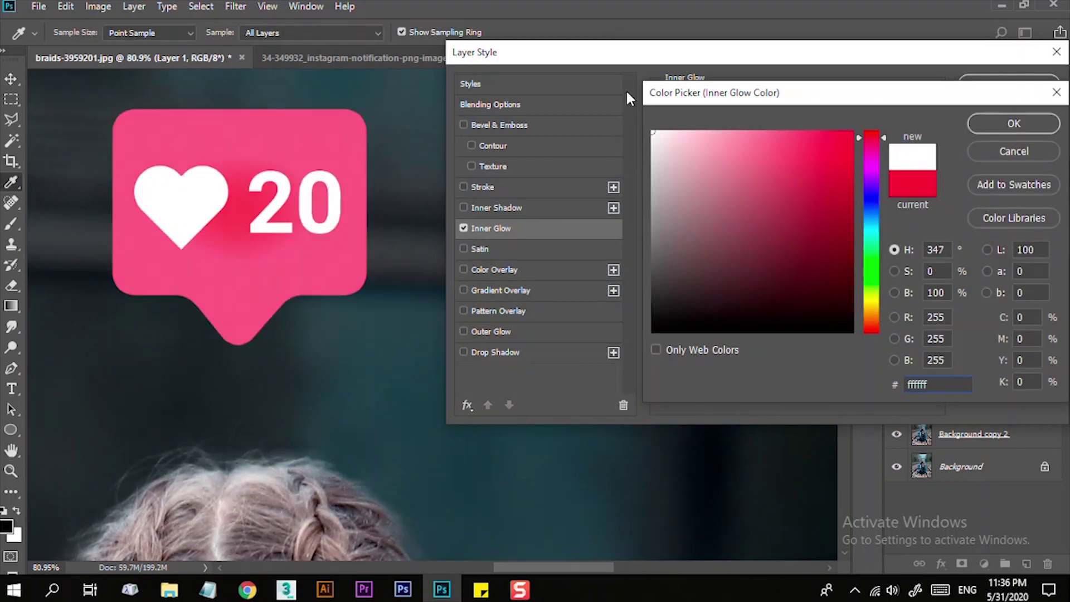
key(Return)
drag(758, 241, 713, 244)
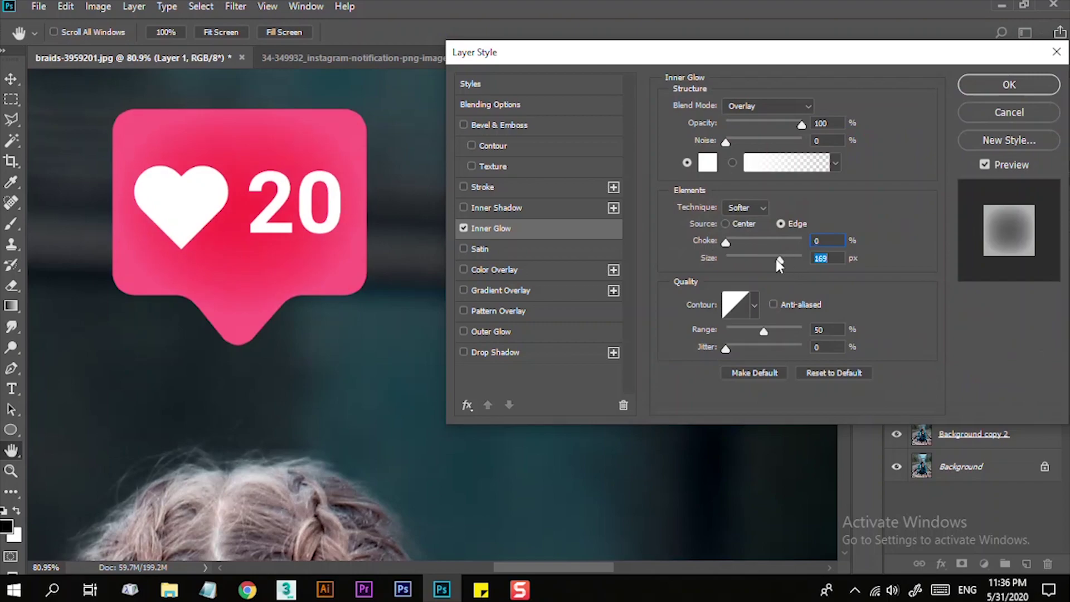
drag(776, 260, 758, 260)
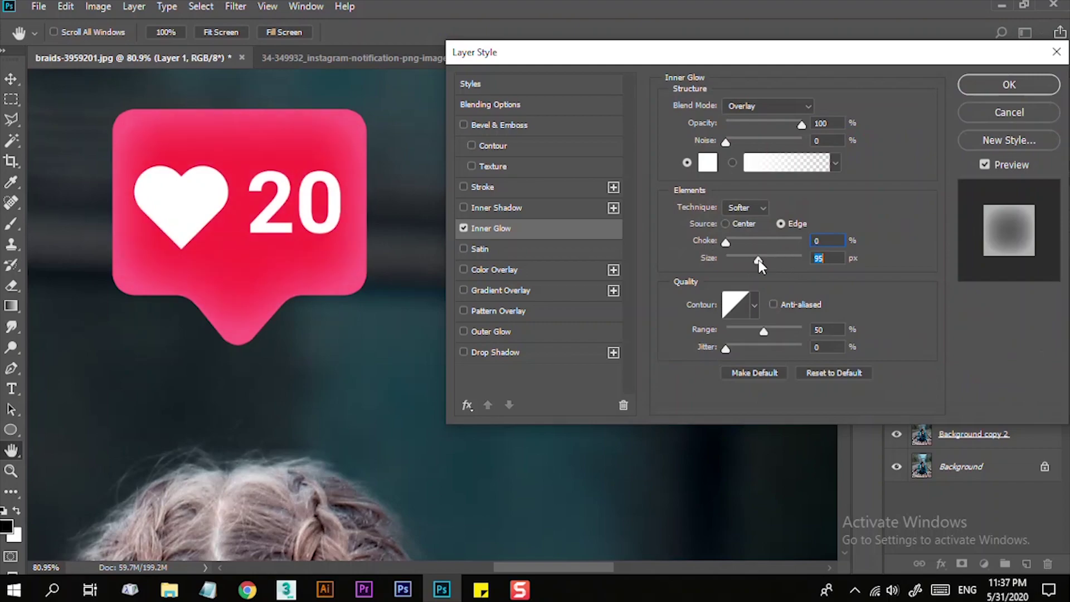
Give the badge a red Outer Glow in Screen mode with 1% spread, 101 px size, 51% range and 0% jitter, and apply the layer style
click(482, 334)
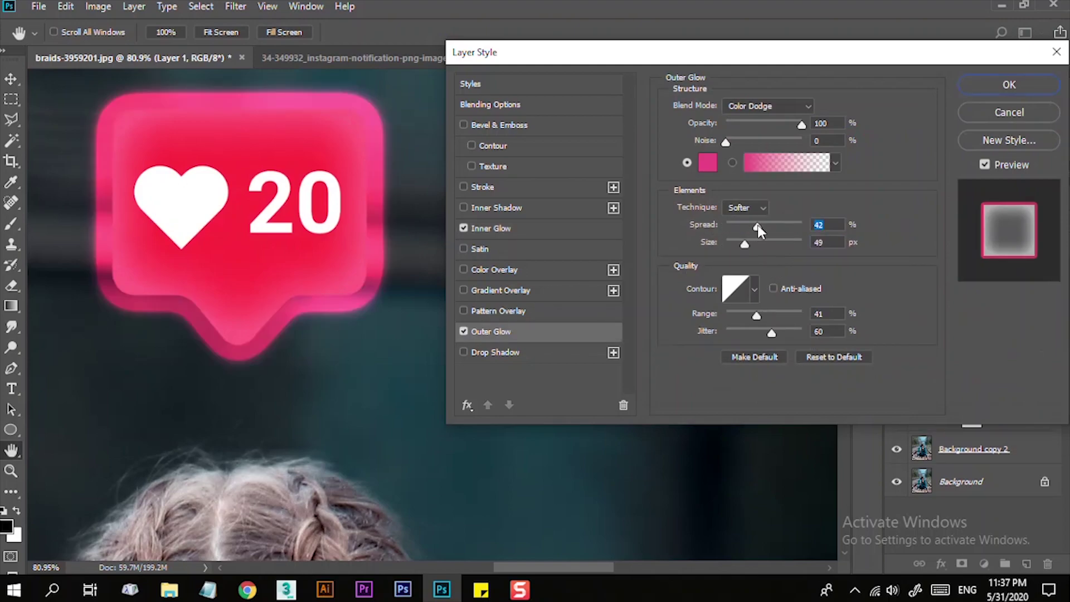
drag(758, 229, 706, 222)
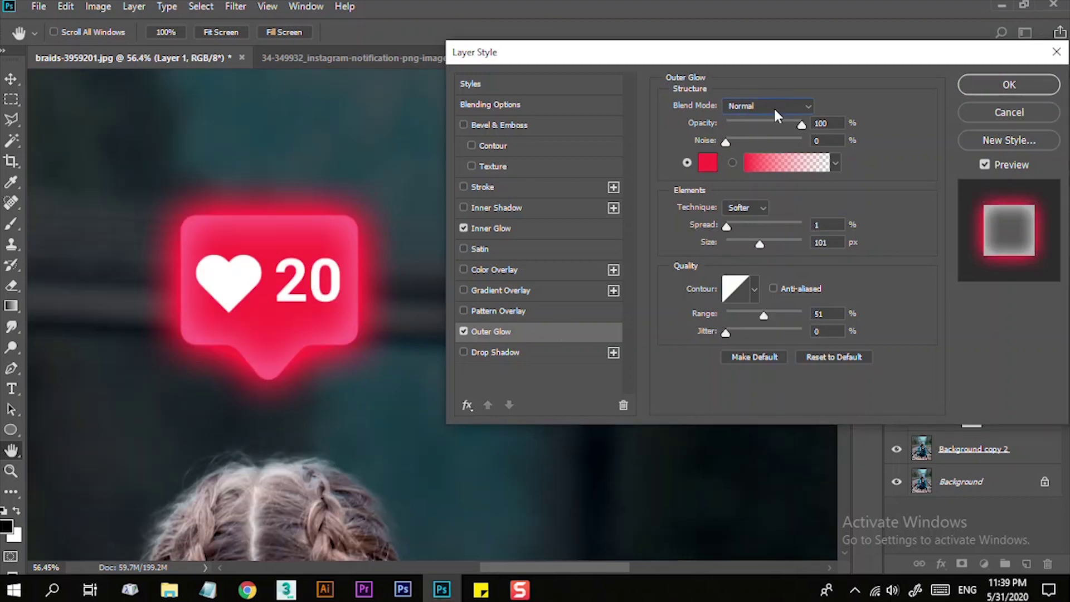
click(774, 106)
click(735, 241)
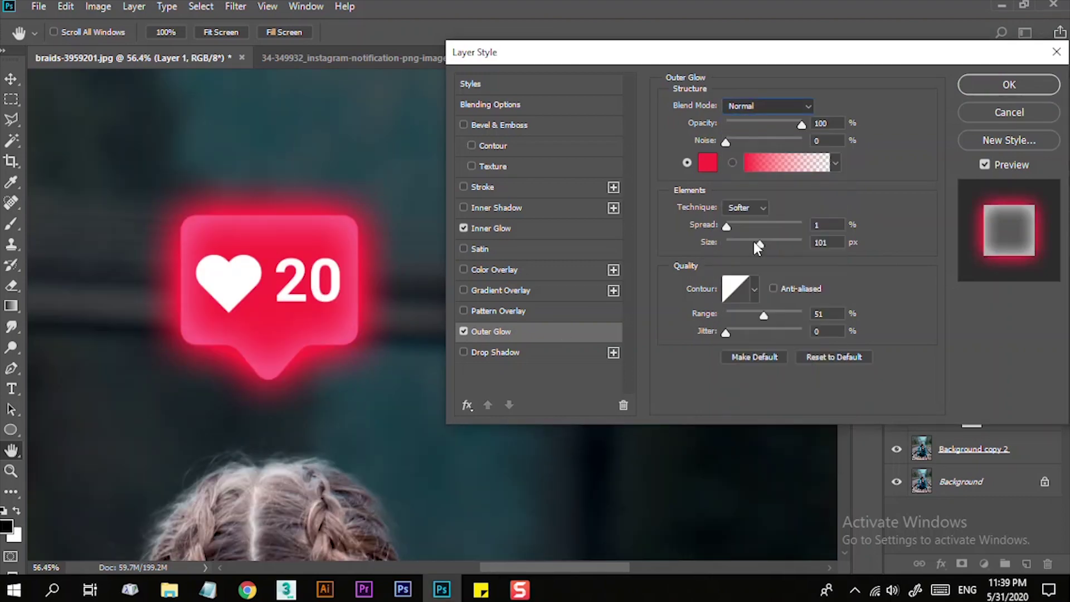
scroll(368, 278, down, 5)
scroll(317, 311, up, 4)
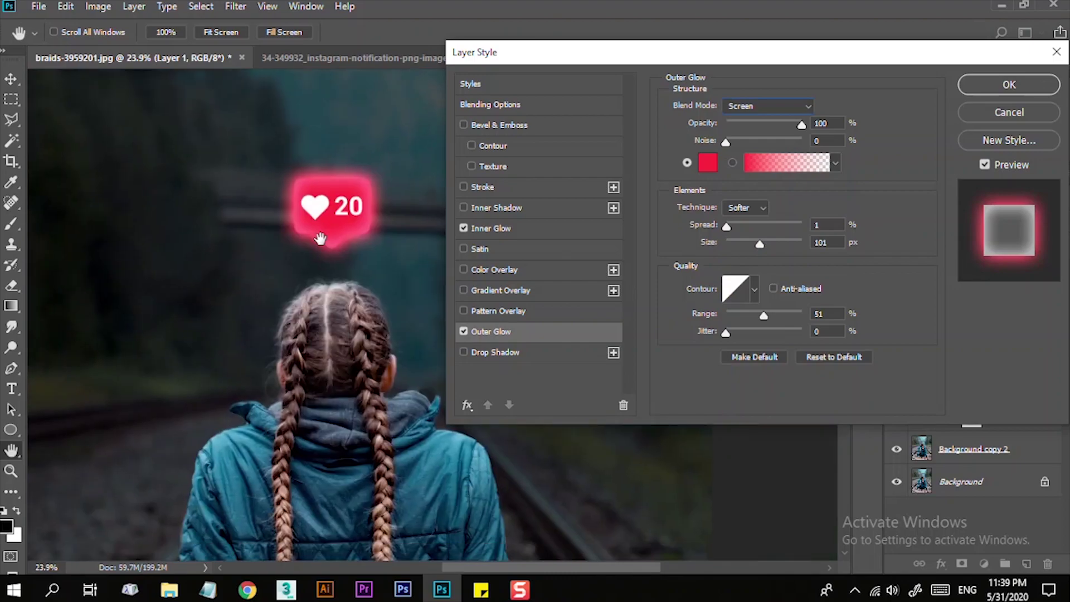
scroll(345, 260, up, 3)
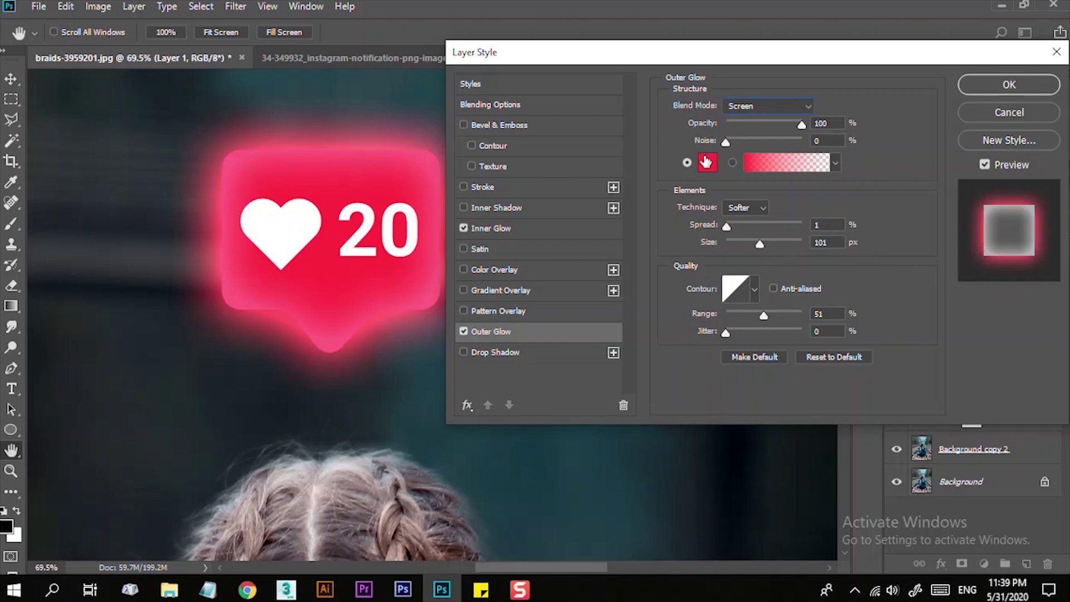
click(979, 89)
Replace Layer 3 with a new empty layer above Levels 2, clipped to the girl's cutout below
scroll(416, 373, down, 6)
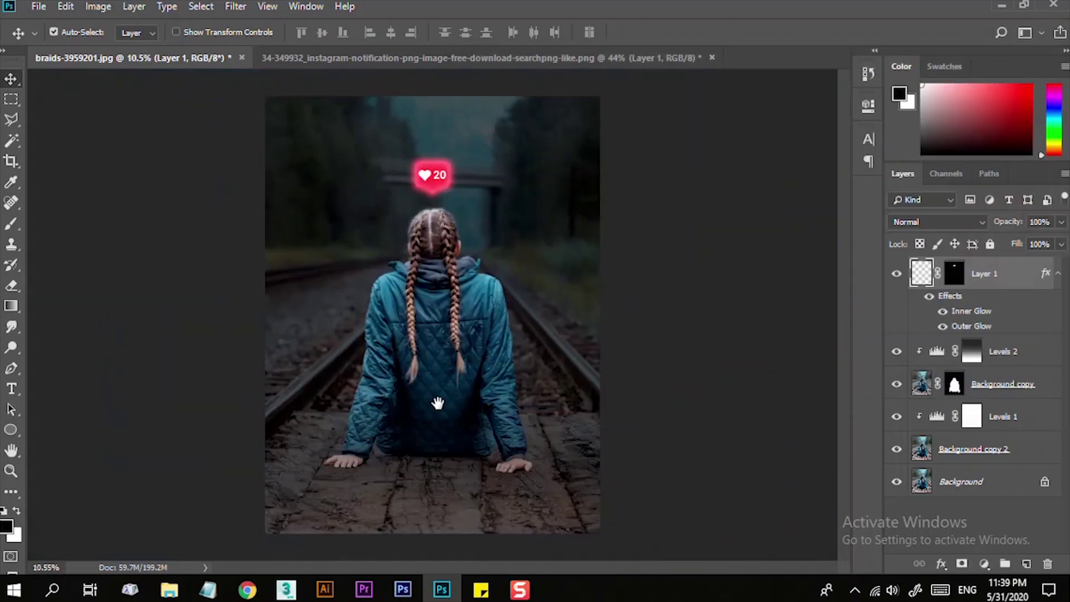
scroll(450, 230, up, 8)
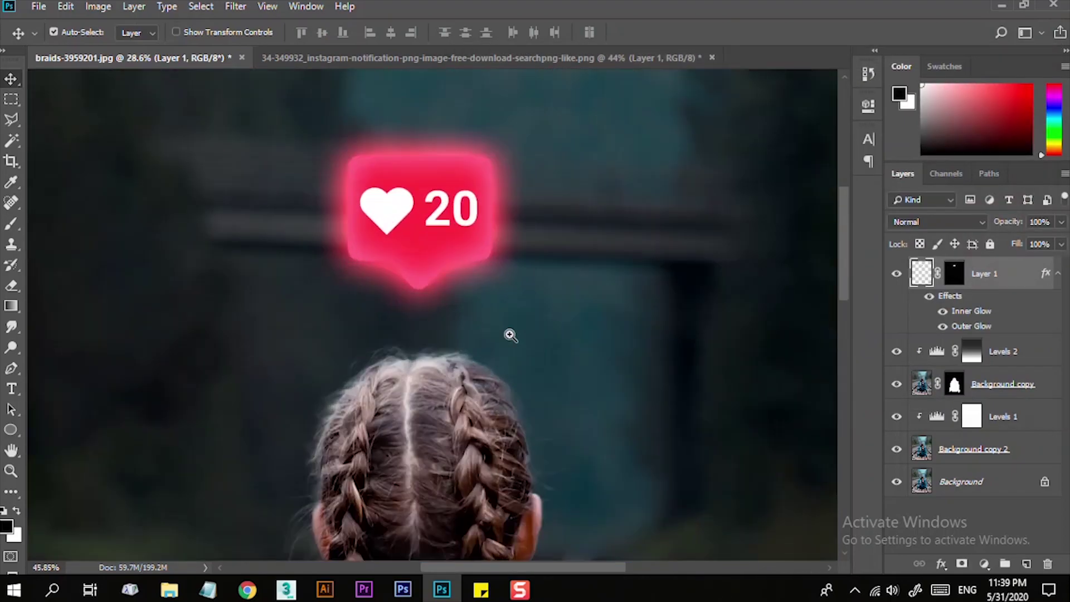
scroll(523, 345, down, 2)
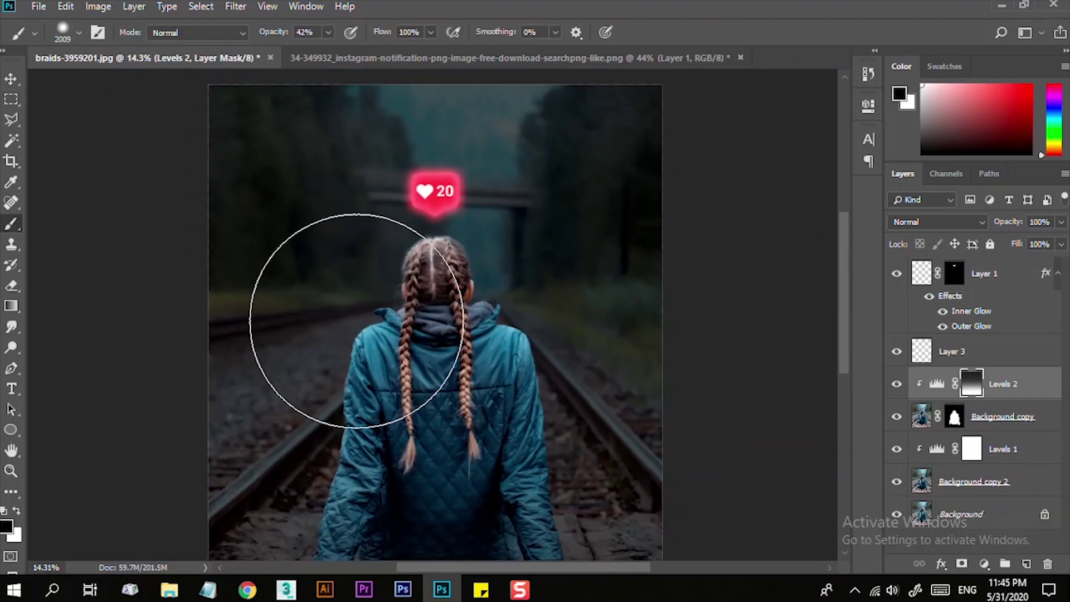
drag(363, 454, 370, 338)
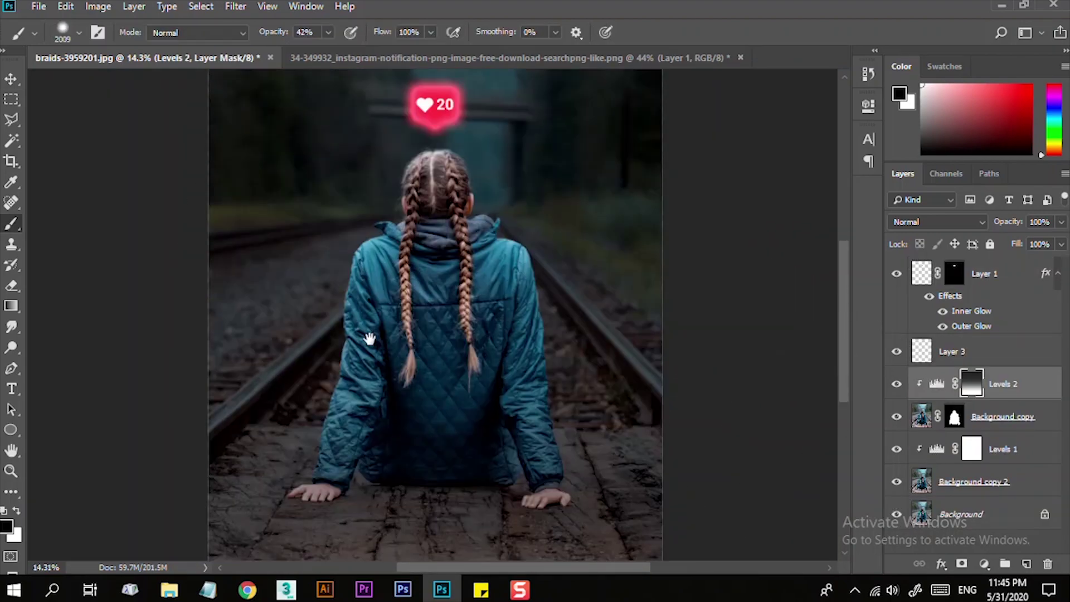
click(1027, 565)
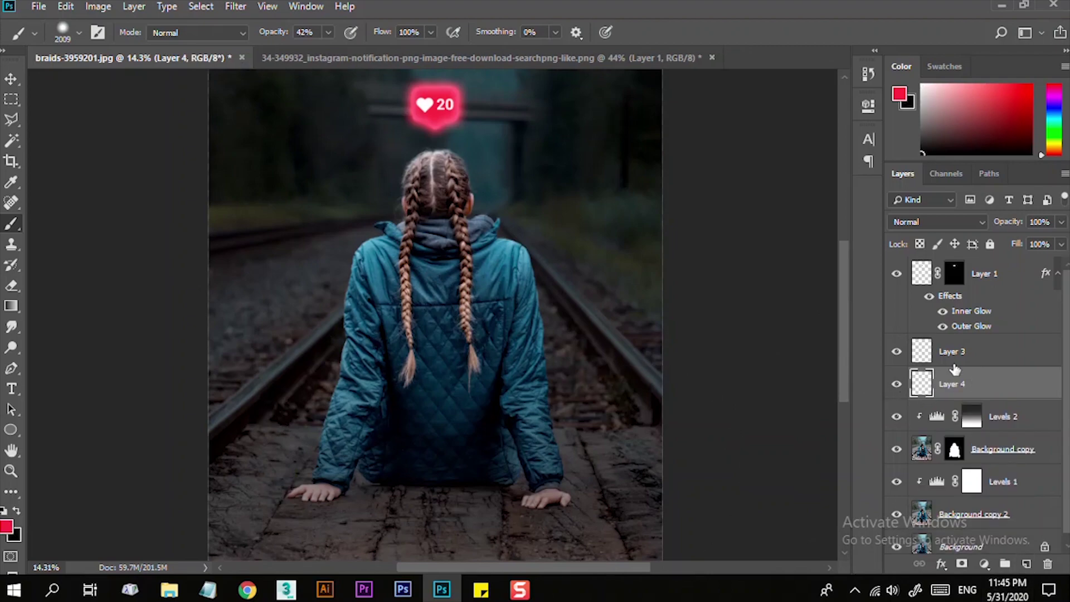
click(961, 361)
key(Delete)
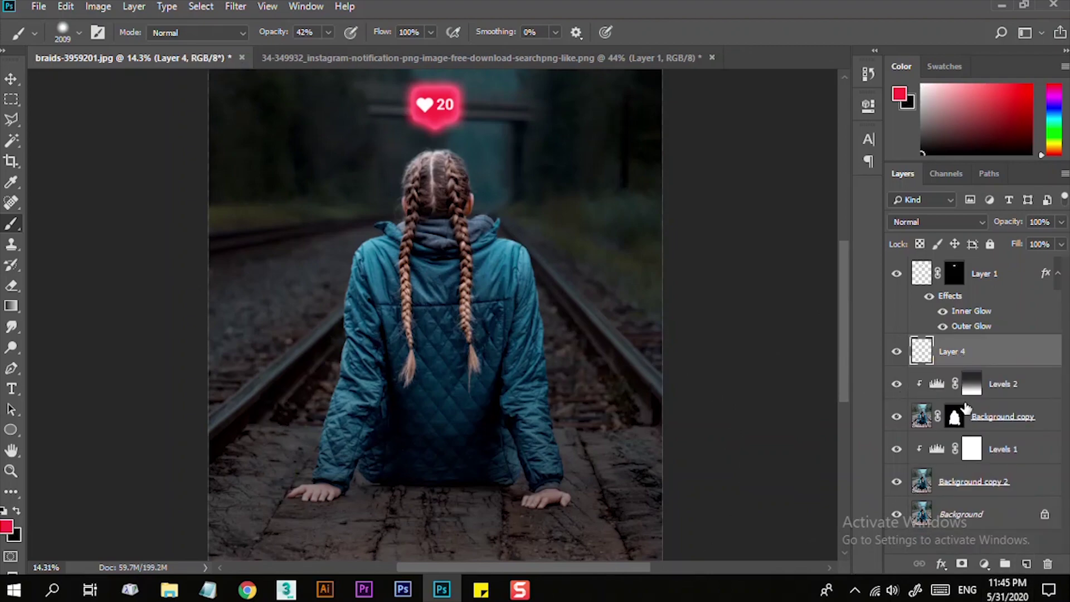
alt+click(954, 366)
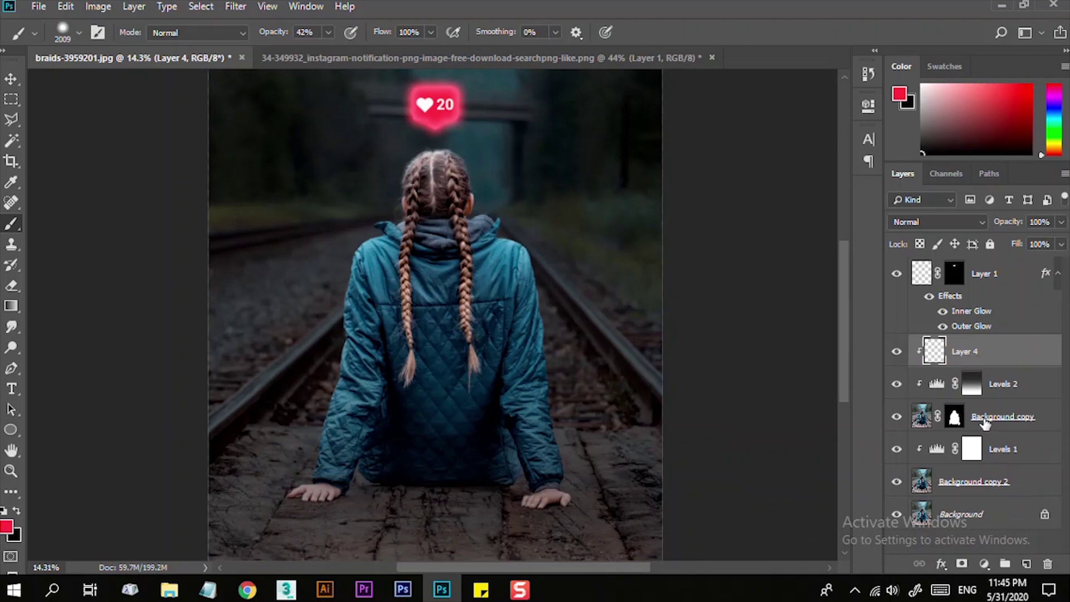
Sample the badge's red as the painting colour and set Layer 4's blend mode to Color
drag(457, 342, 462, 370)
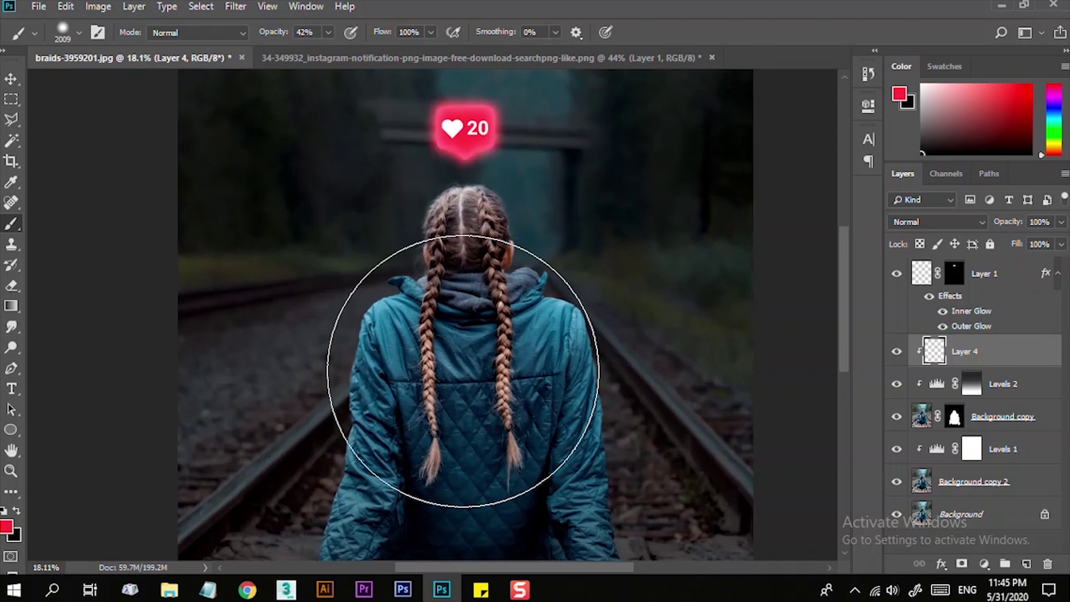
scroll(463, 371, down, 2)
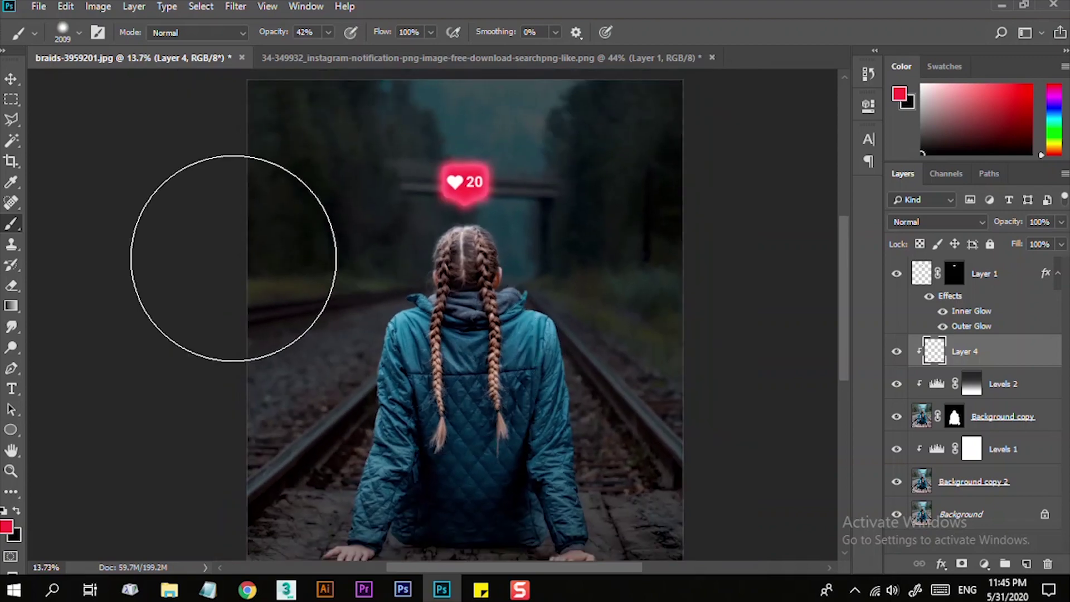
key(alt)
alt+click(468, 186)
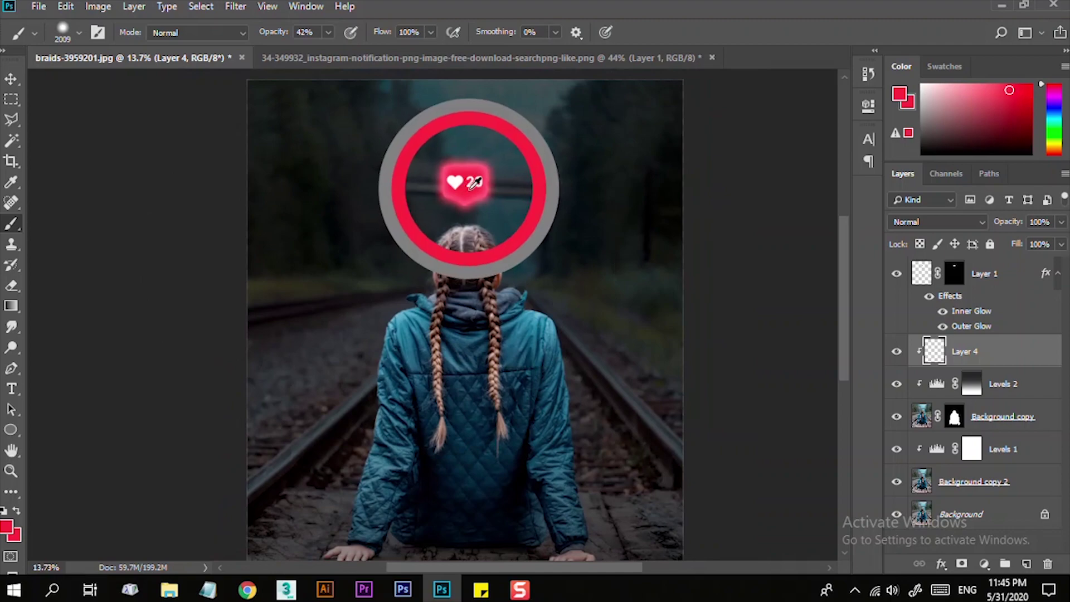
scroll(472, 313, up, 1)
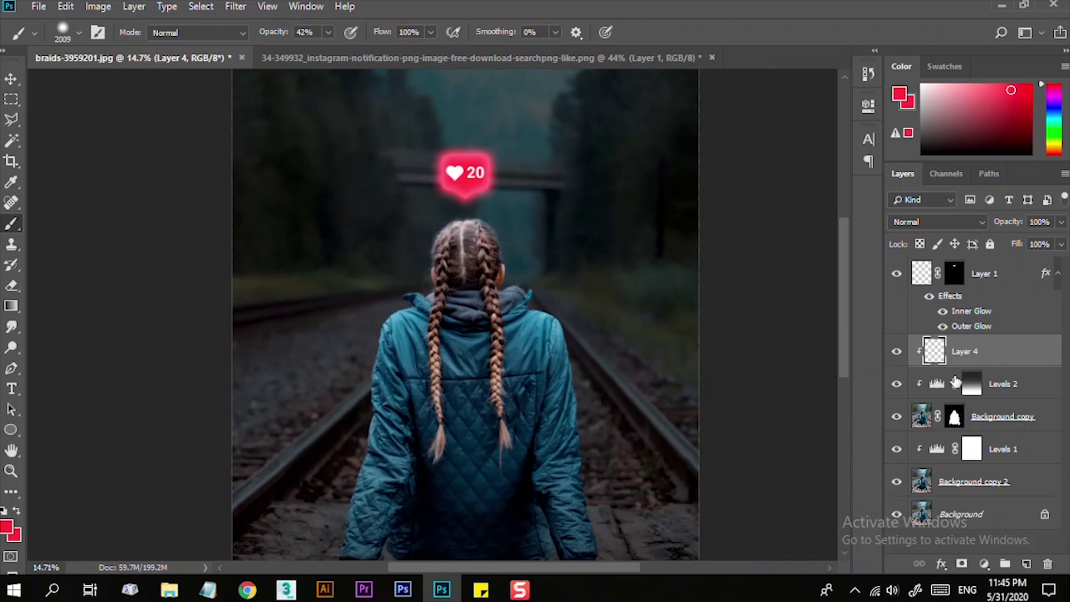
click(955, 223)
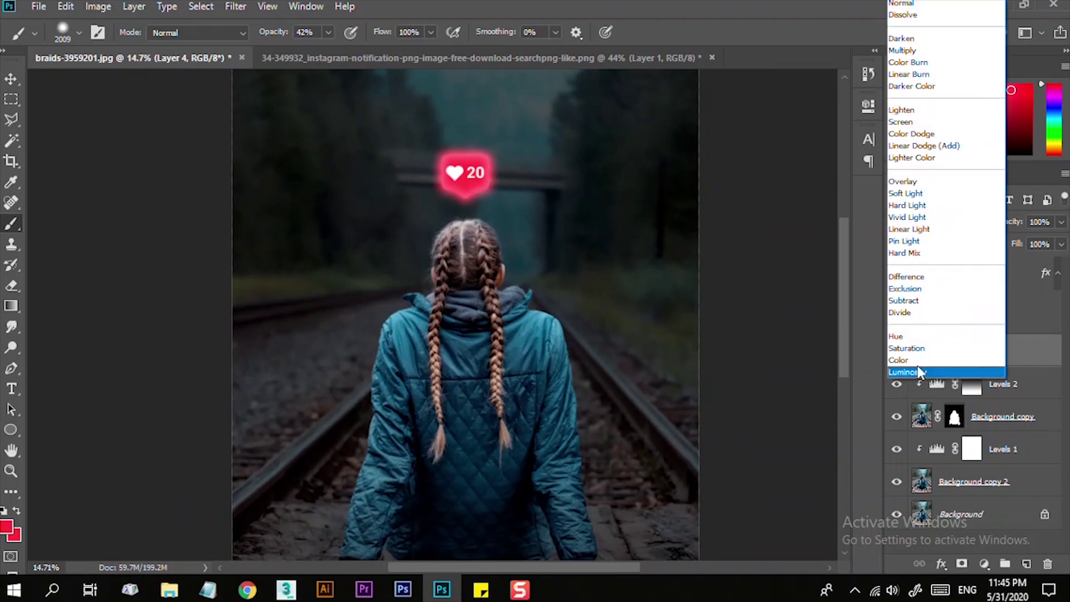
click(917, 361)
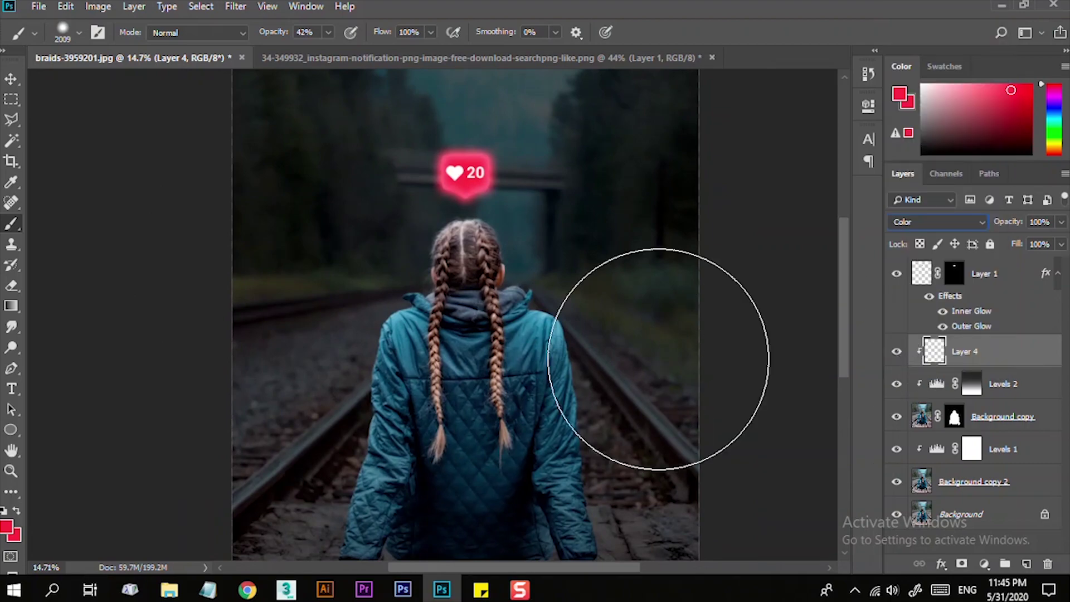
Lower the brush opacity to 23% and turn on pressure-controlled opacity
drag(568, 440, 544, 448)
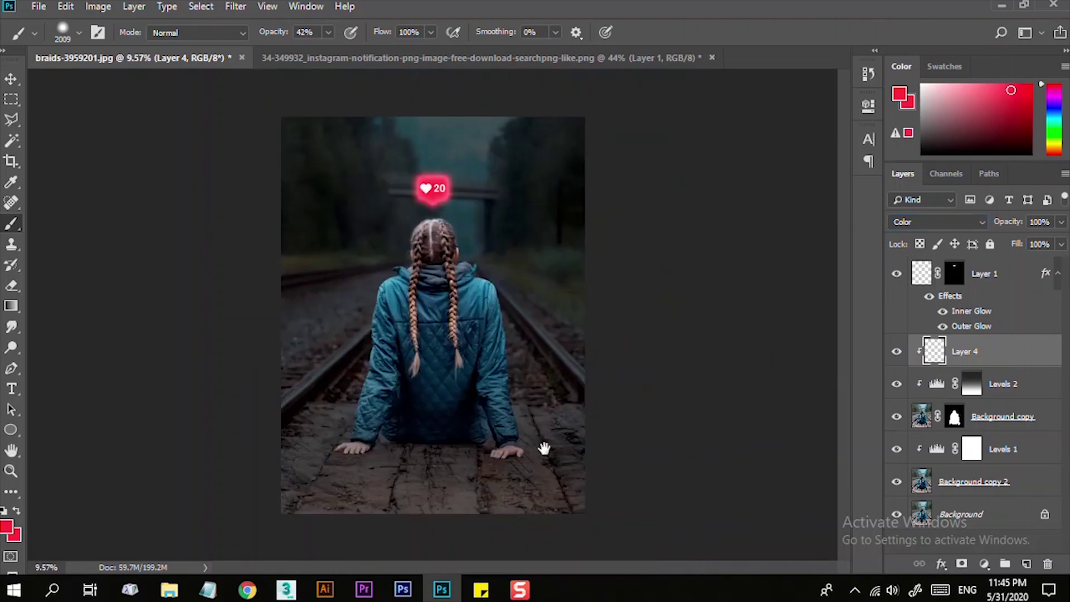
scroll(527, 413, up, 5)
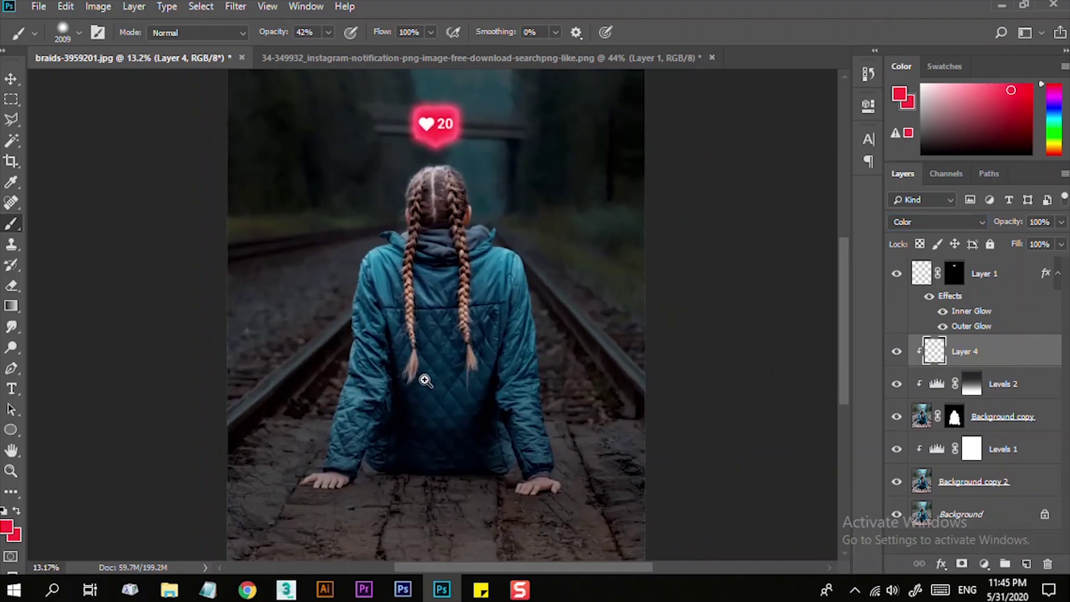
scroll(442, 390, up, 1)
scroll(442, 394, up, 3)
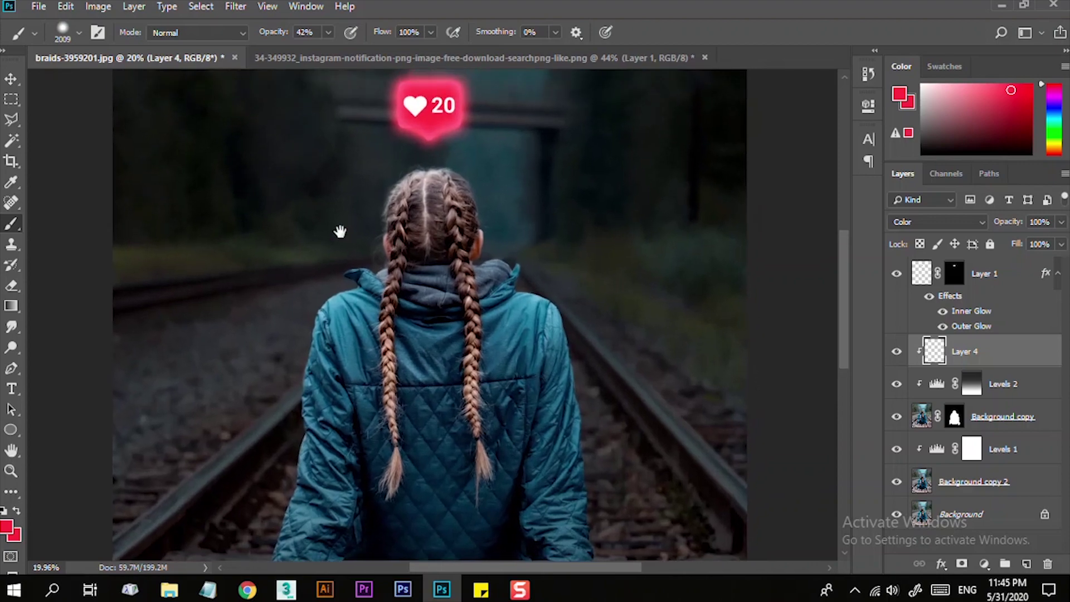
click(327, 31)
drag(320, 54, 309, 53)
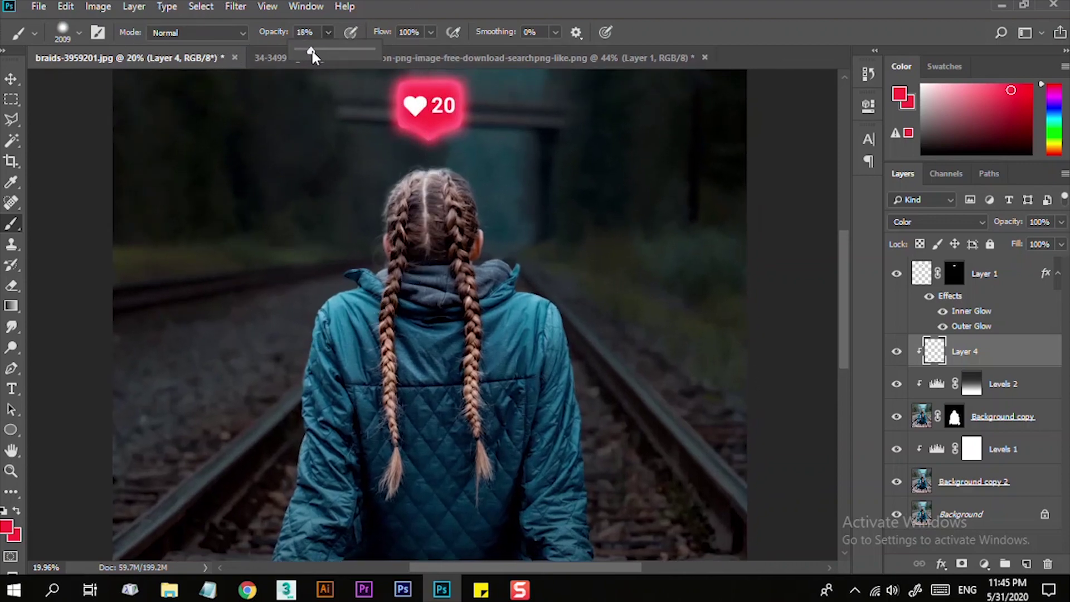
click(350, 31)
Try tinting the girl's head and upper back red with the oversized brush, and undo the stroke
drag(362, 259, 397, 288)
key(ctrl+z)
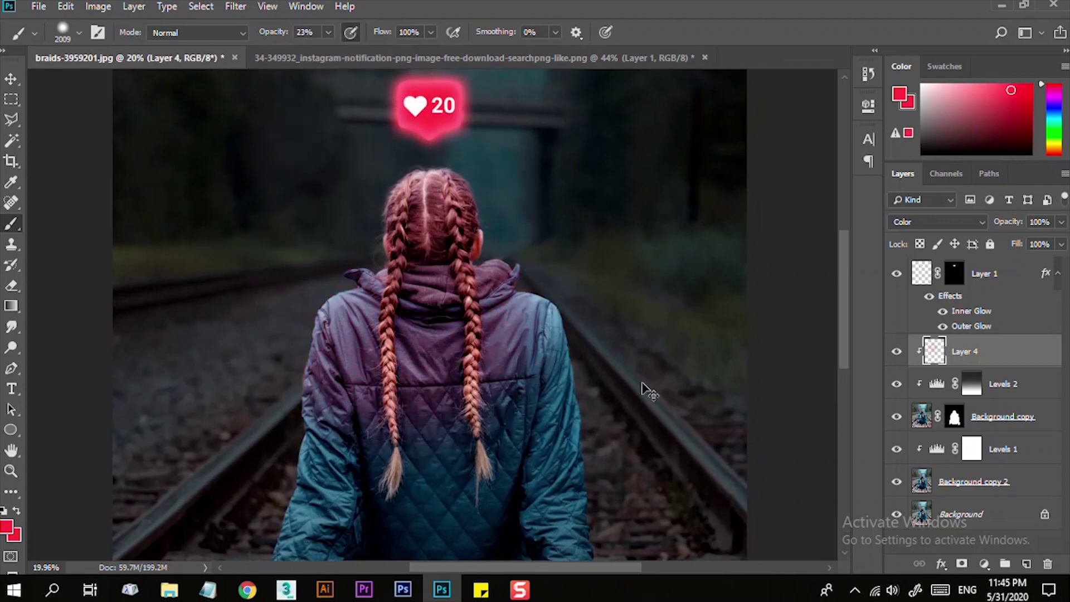
key(ctrl+0)
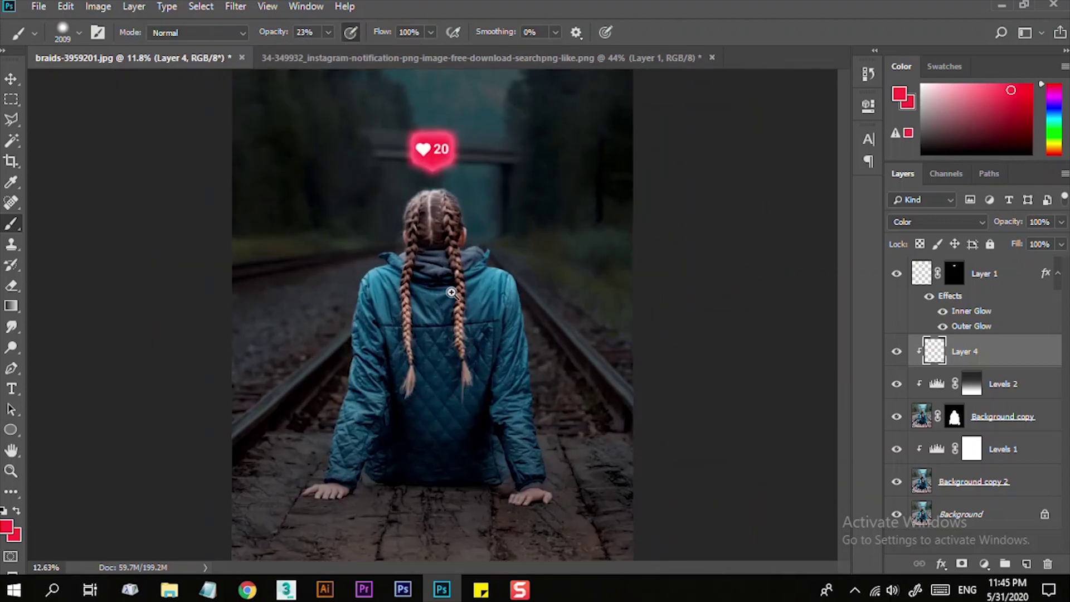
Shrink the brush to about 1200 px and paint a red tint over the girl's hair, shoulders and upper sleeves on Layer 4
scroll(468, 313, up, 3)
key(bracketleft)
key(bracketleft)
key(bracketleft)
key(bracketleft)
key(bracketleft)
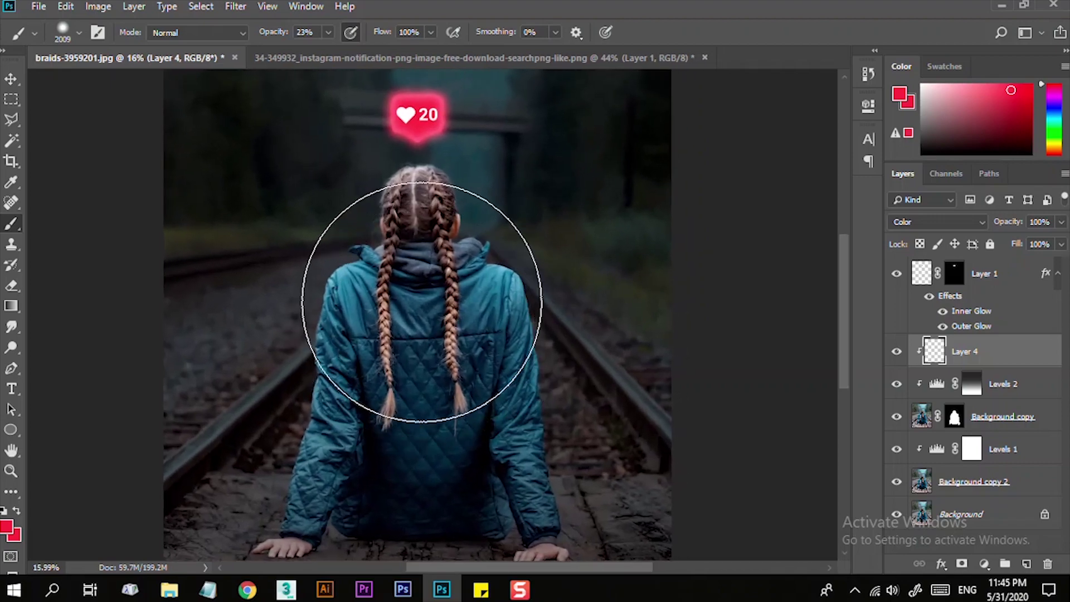
key(bracketleft)
key(bracketleft)
key(bracketleft)
key(bracketleft)
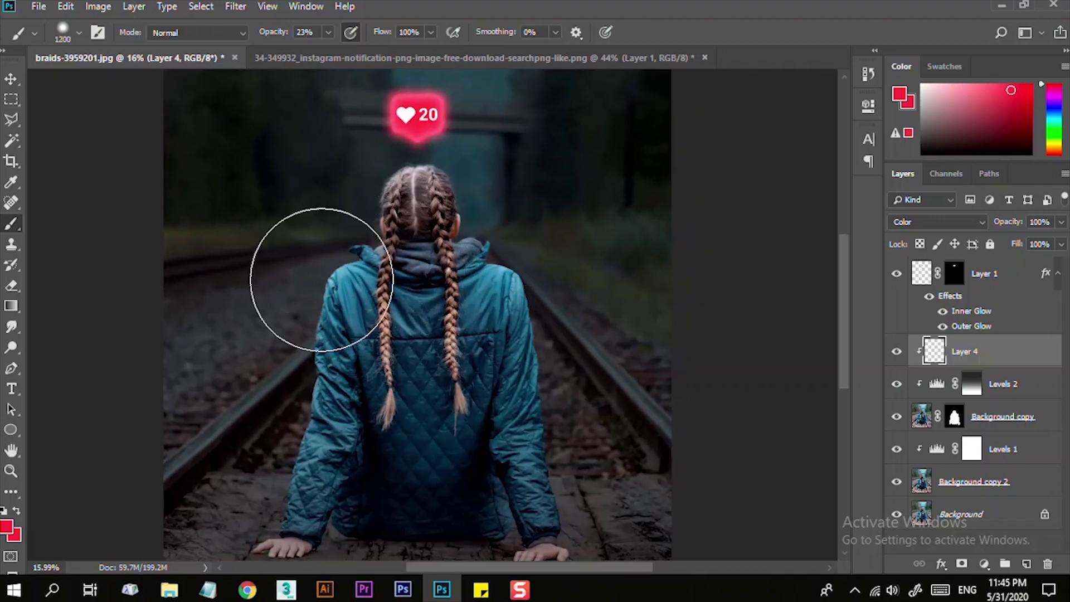
mouse_move(245, 415)
mouse_down()
mouse_move(293, 269)
mouse_move(325, 229)
mouse_move(357, 141)
mouse_move(477, 141)
mouse_move(530, 228)
mouse_move(574, 334)
mouse_up()
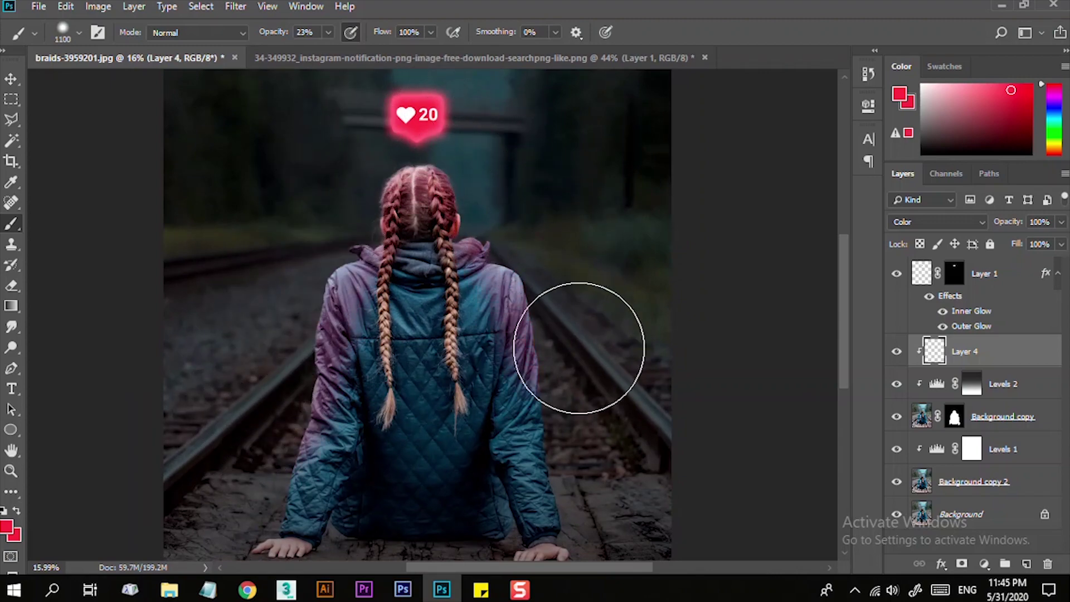
Deepen the red tint on the hair and sleeves with a brush of about 1400 px
scroll(557, 390, up, 2)
key(bracketright)
key(bracketright)
key(bracketright)
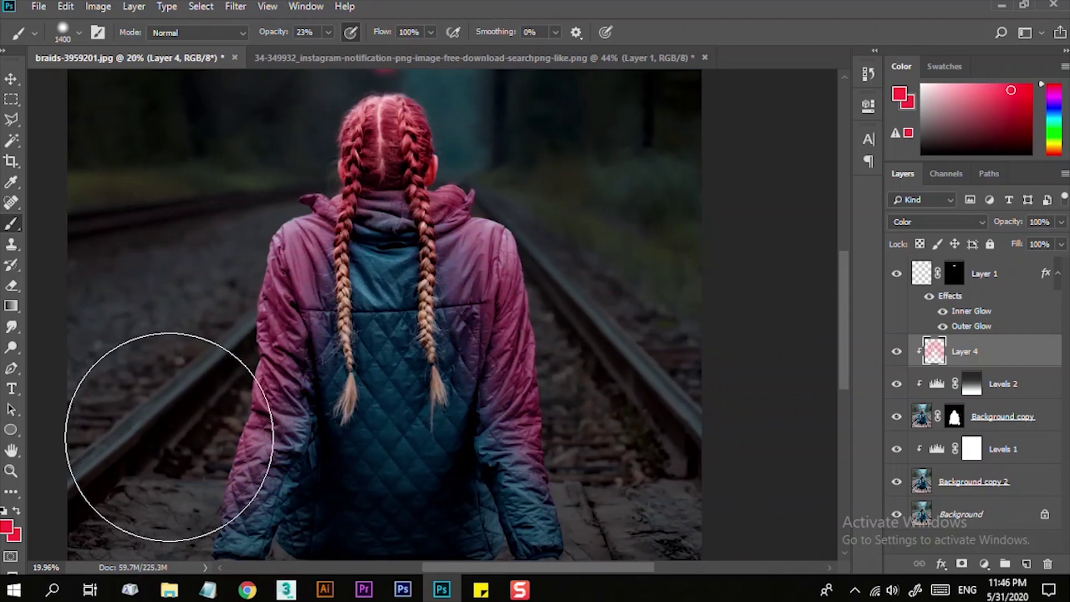
scroll(449, 282, down, 3)
scroll(425, 334, up, 3)
key(bracketleft)
mouse_move(405, 303)
mouse_down()
mouse_move(471, 334)
mouse_move(477, 319)
mouse_move(394, 298)
mouse_up()
Enlarge the brush to 2100 px and spread the red light over the girl's head, braids and upper back
key(bracketright)
key(bracketright)
key(bracketright)
key(bracketright)
key(bracketright)
key(bracketright)
key(bracketright)
key(bracketright)
scroll(686, 395, down, 2)
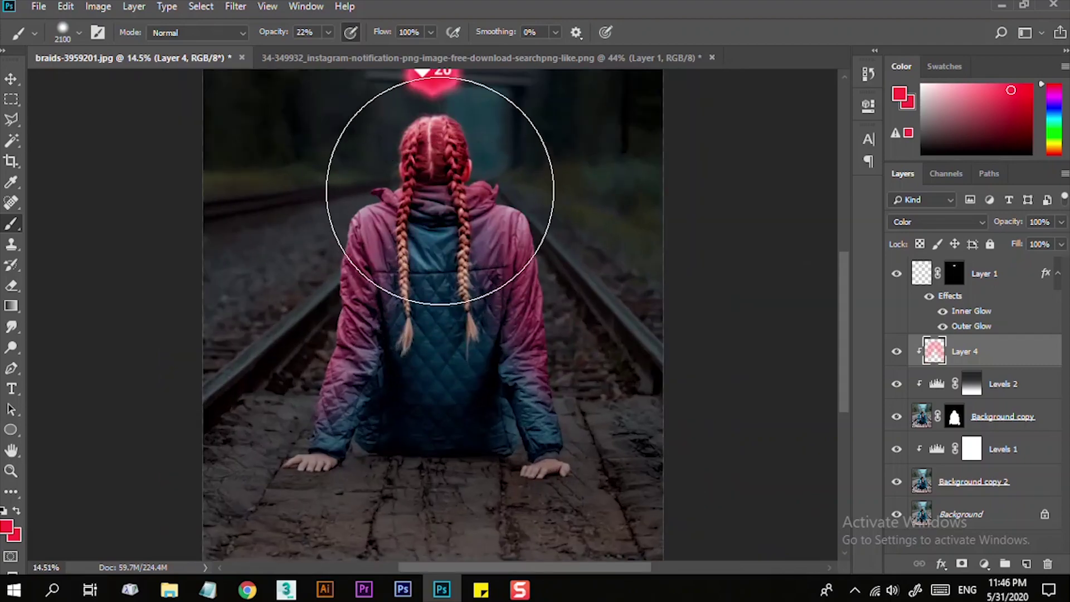
scroll(413, 283, down, 1)
scroll(412, 283, up, 3)
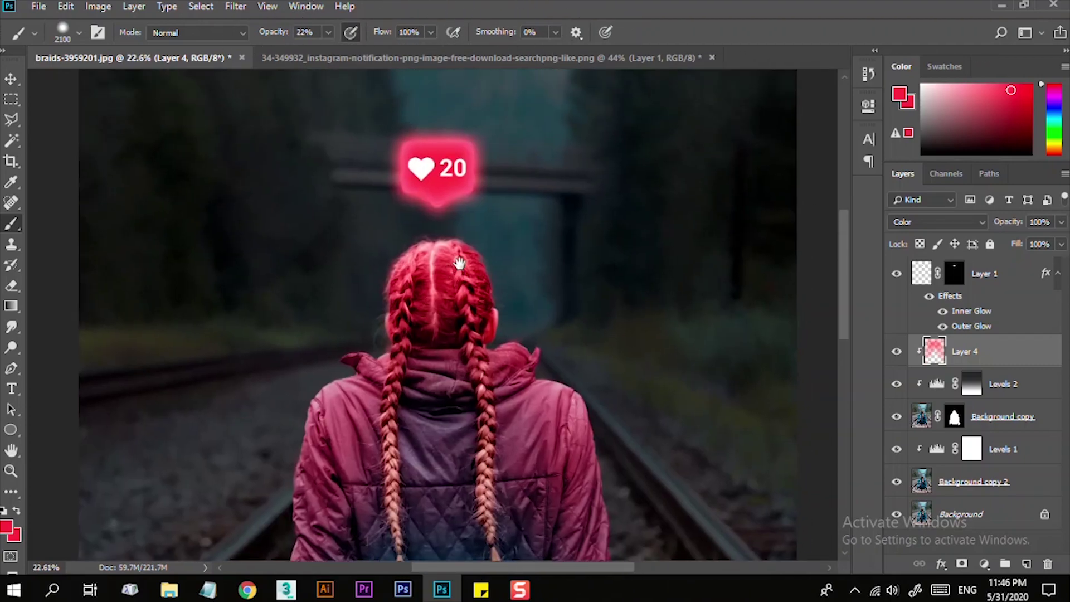
Reopen Layer 1's layer style and change the badge's Inner Glow colour to a light red
key(v)
click(917, 273)
key(h)
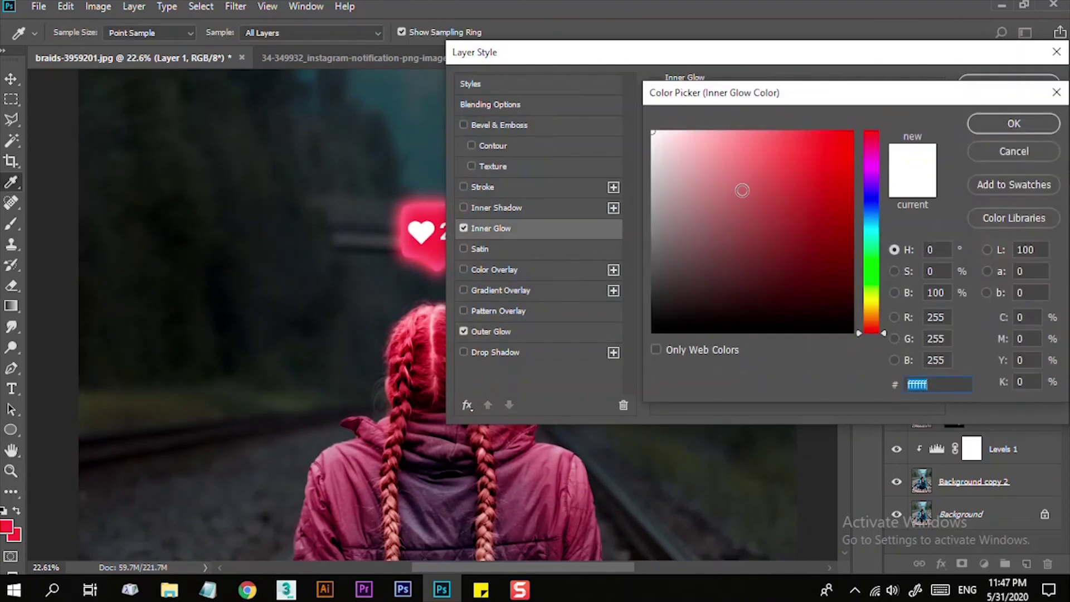
drag(740, 186, 773, 140)
key(Return)
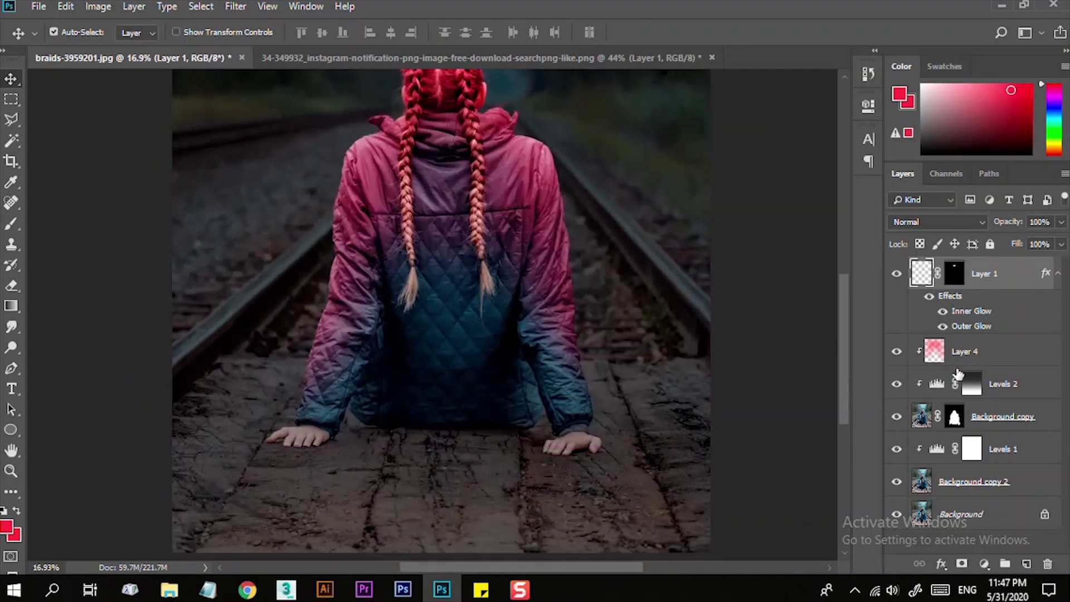
Add a new empty layer above Layer 4 and switch to the Brush tool for painting on it
click(970, 352)
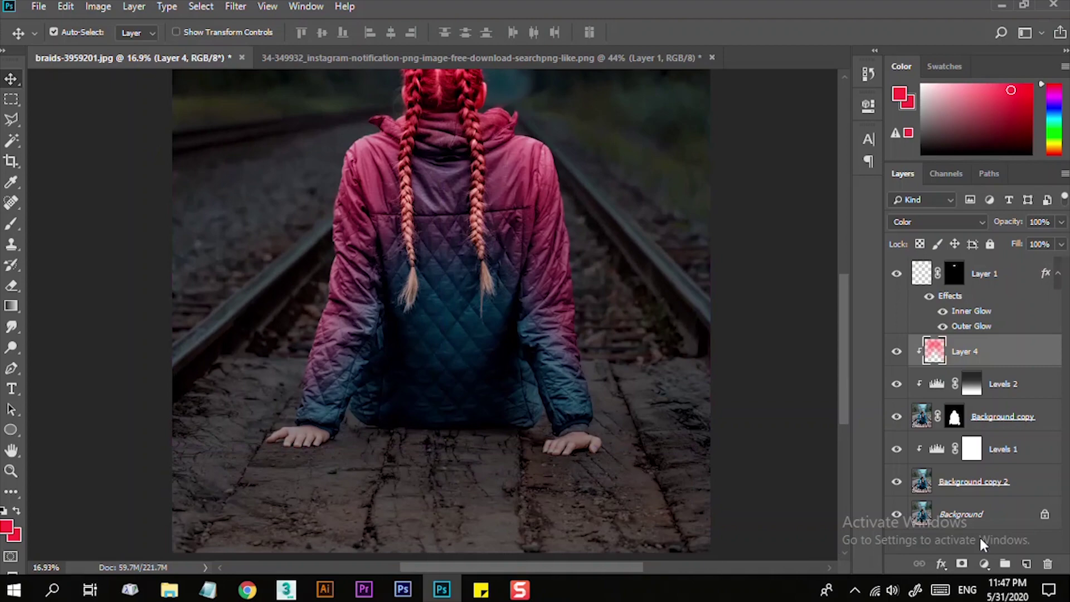
click(1026, 563)
scroll(479, 452, down, 3)
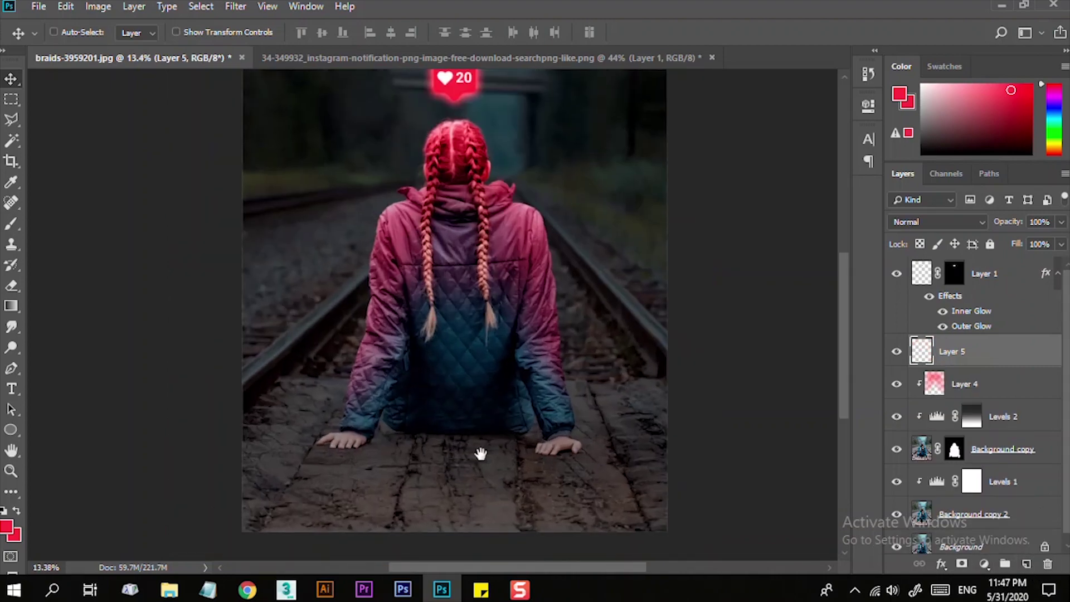
key(b)
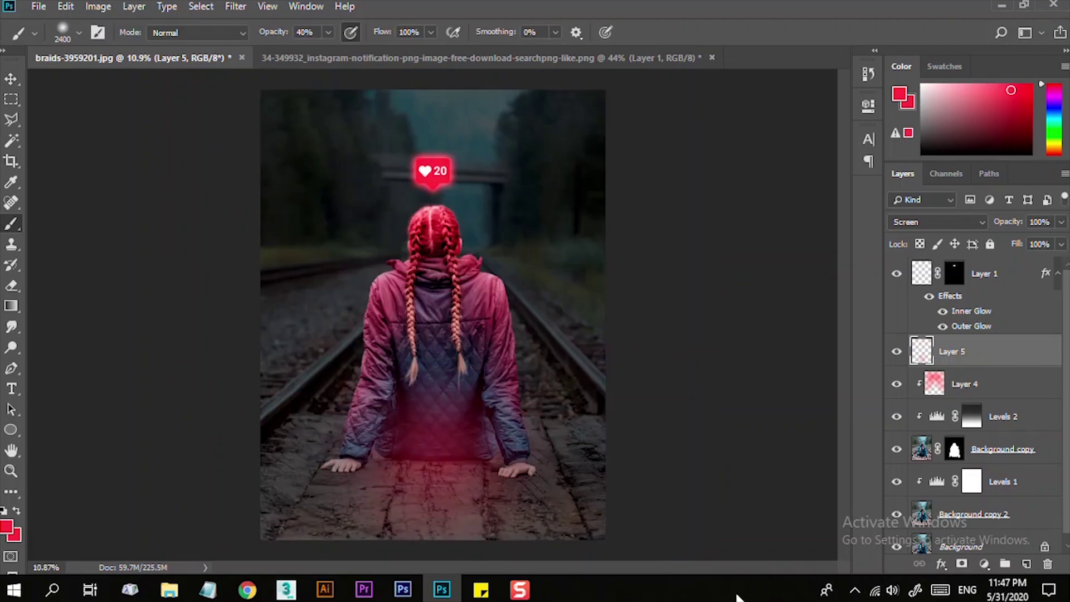
Transform Layer 5's red ground glow to about 176% of its width, flatten it and move it lower
key(ctrl+t)
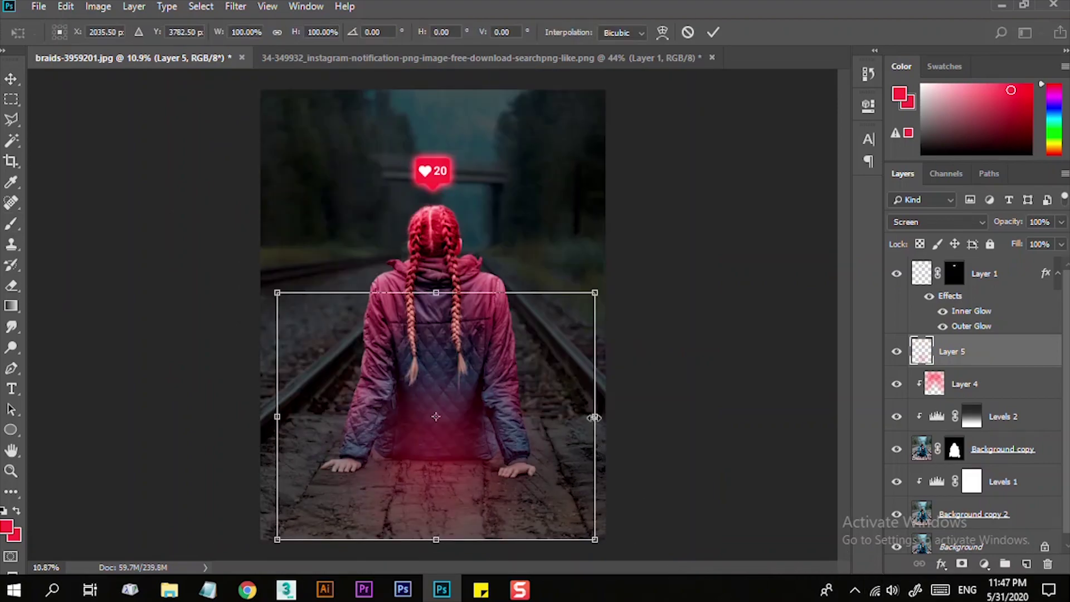
drag(595, 417, 715, 417)
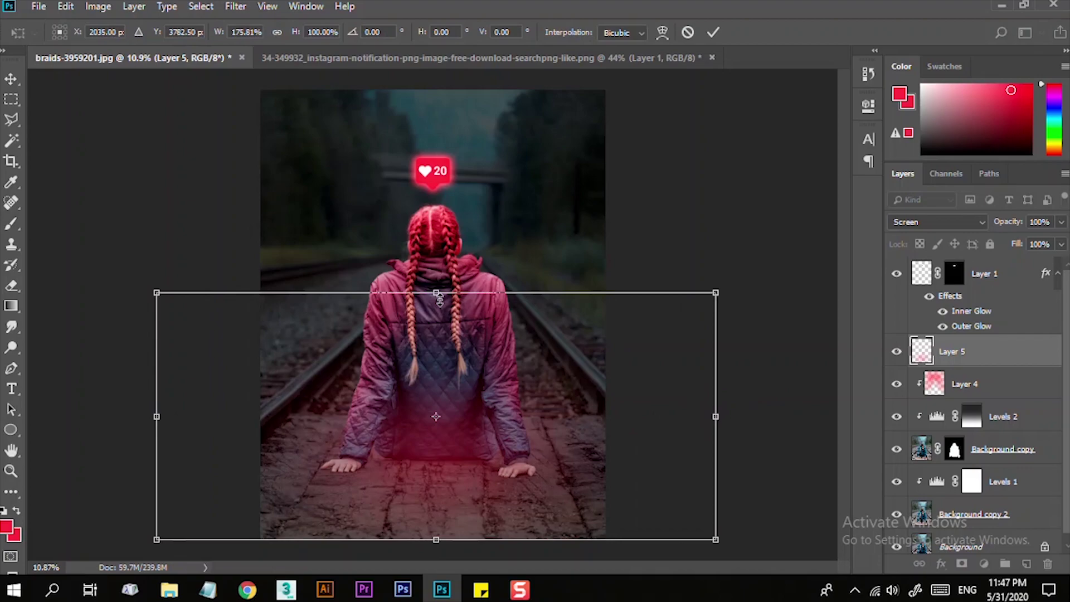
drag(440, 299, 440, 328)
drag(490, 388, 480, 413)
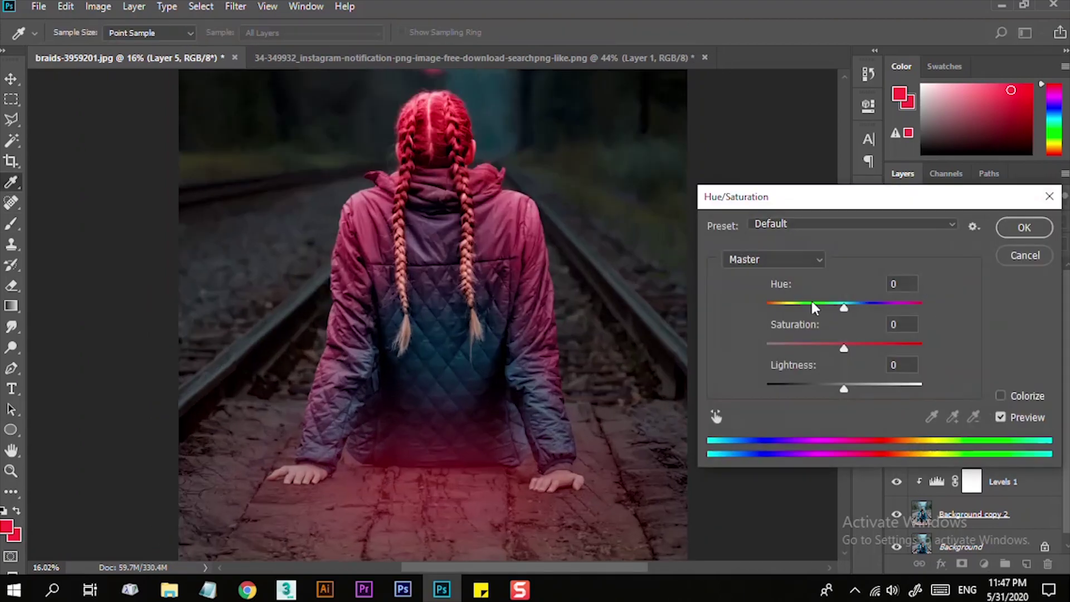
Shift the hue of Layer 5's glow slightly with Hue/Saturation and set the layer's opacity to 81%
drag(813, 308, 838, 310)
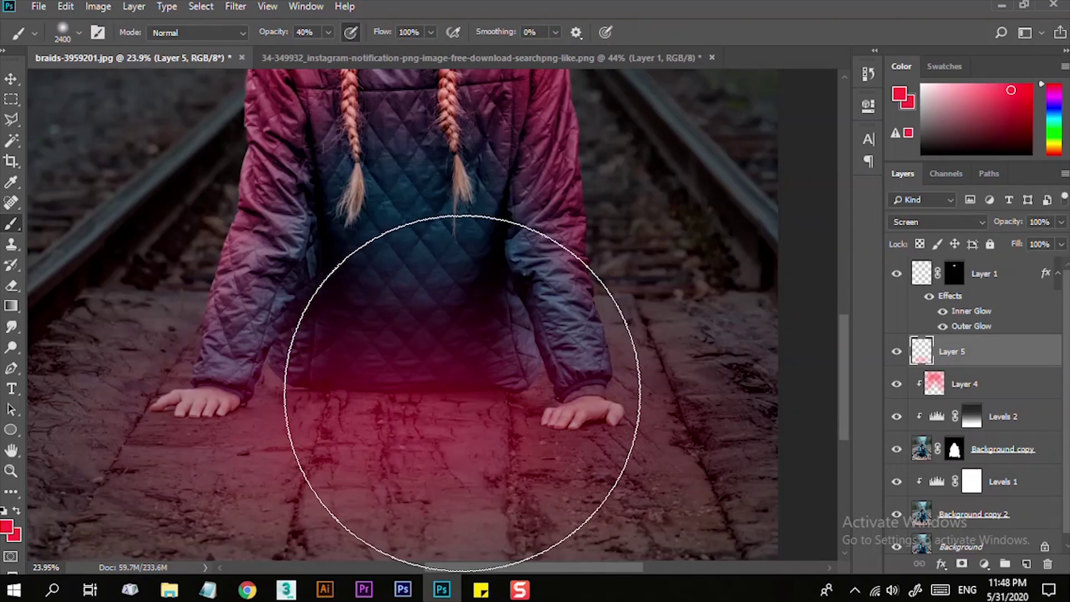
drag(450, 390, 449, 363)
scroll(457, 368, up, 3)
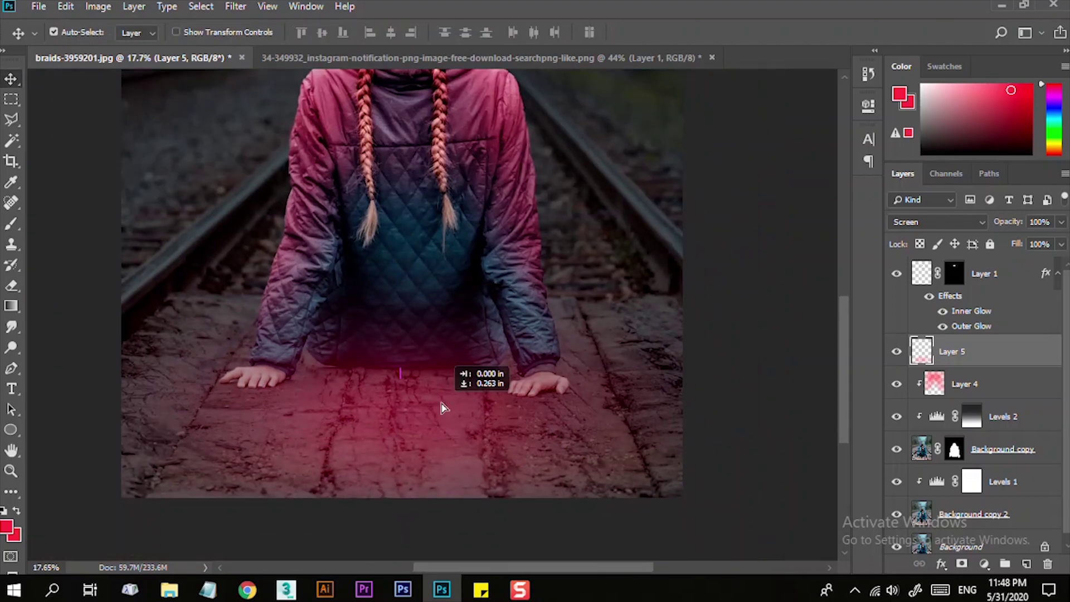
key(8)
key(1)
scroll(449, 430, down, 3)
scroll(425, 440, up, 3)
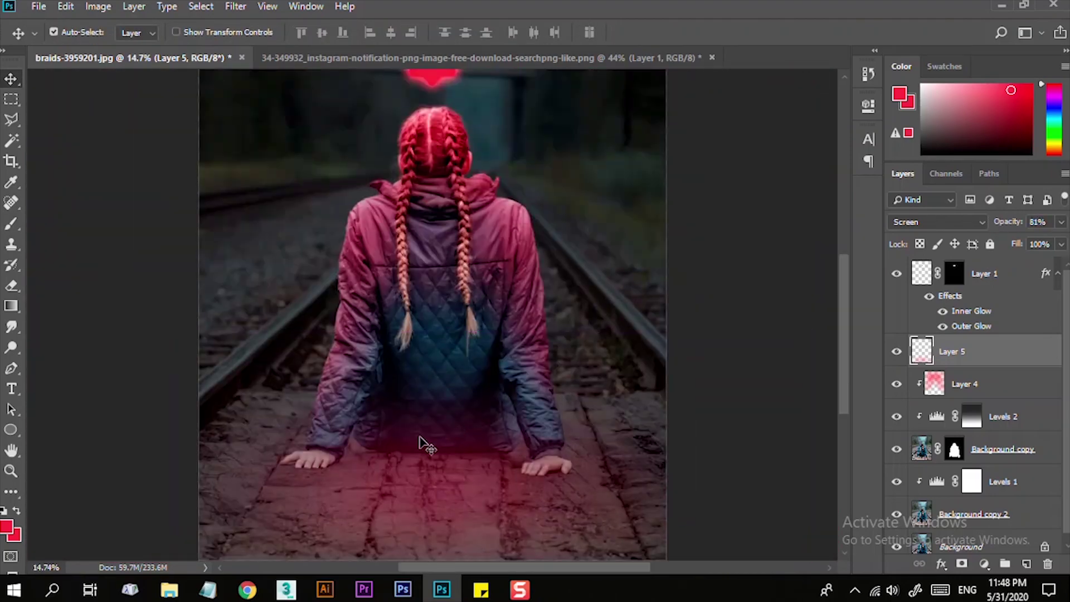
scroll(413, 439, up, 2)
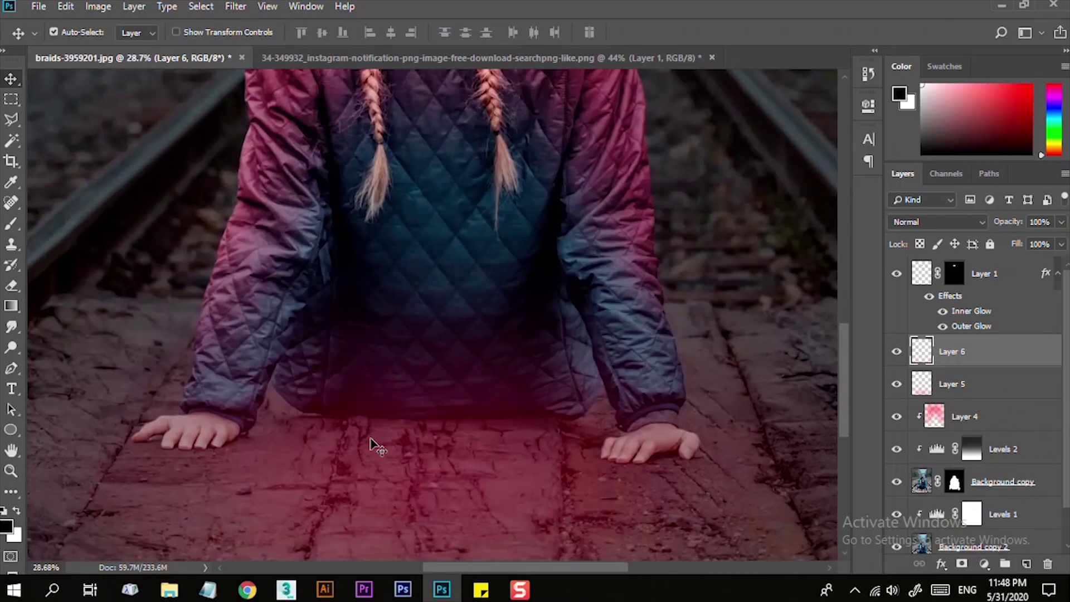
Add a layer mask to Layer 5 that hides the red glow over the girl's silhouette
key(b)
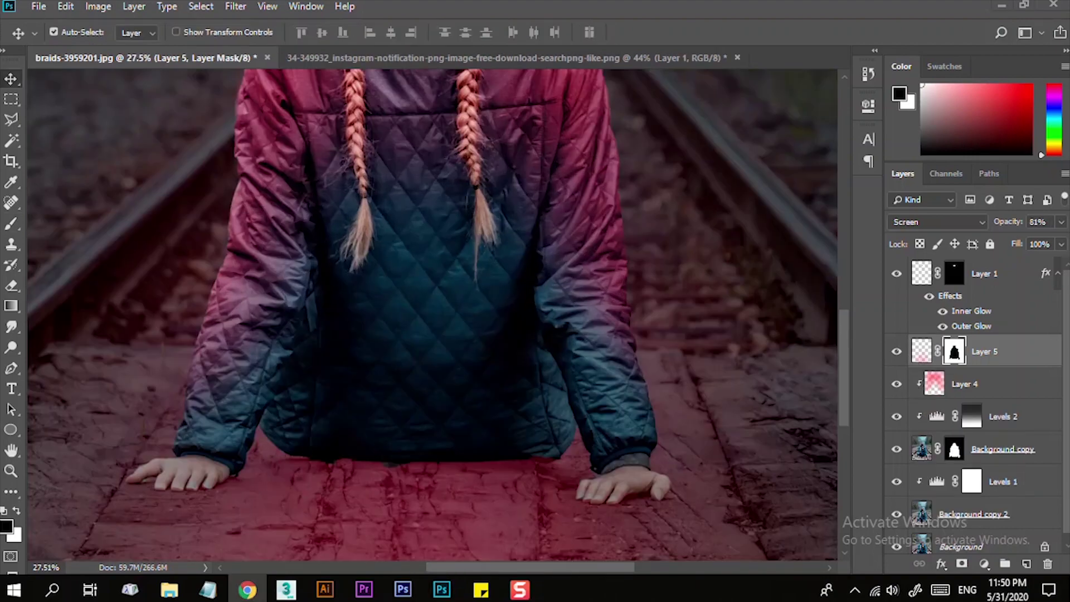
scroll(453, 423, down, 2)
key(g)
key(x)
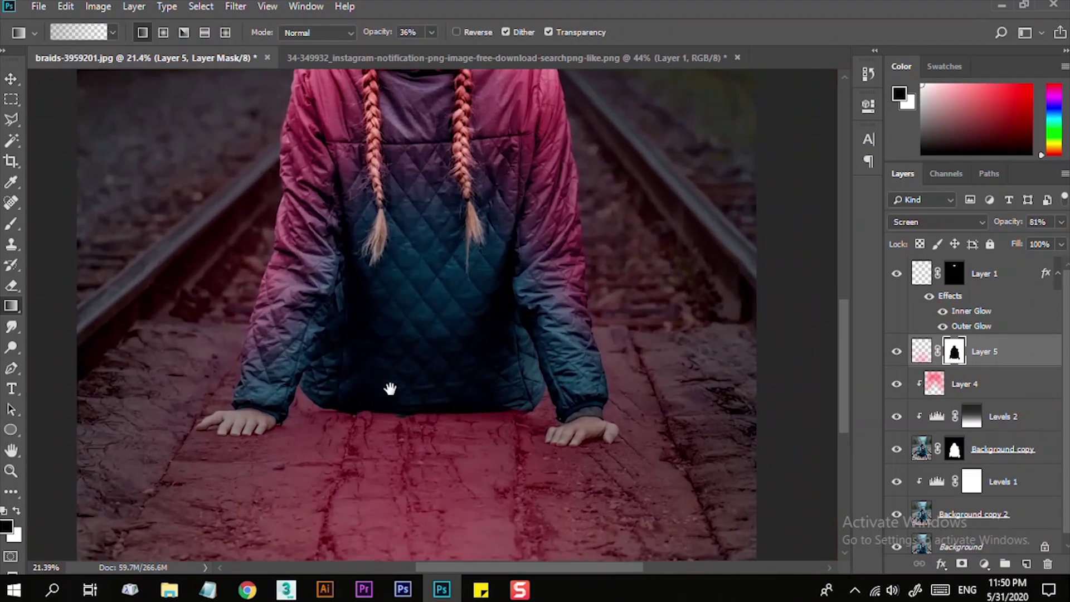
drag(390, 385, 413, 393)
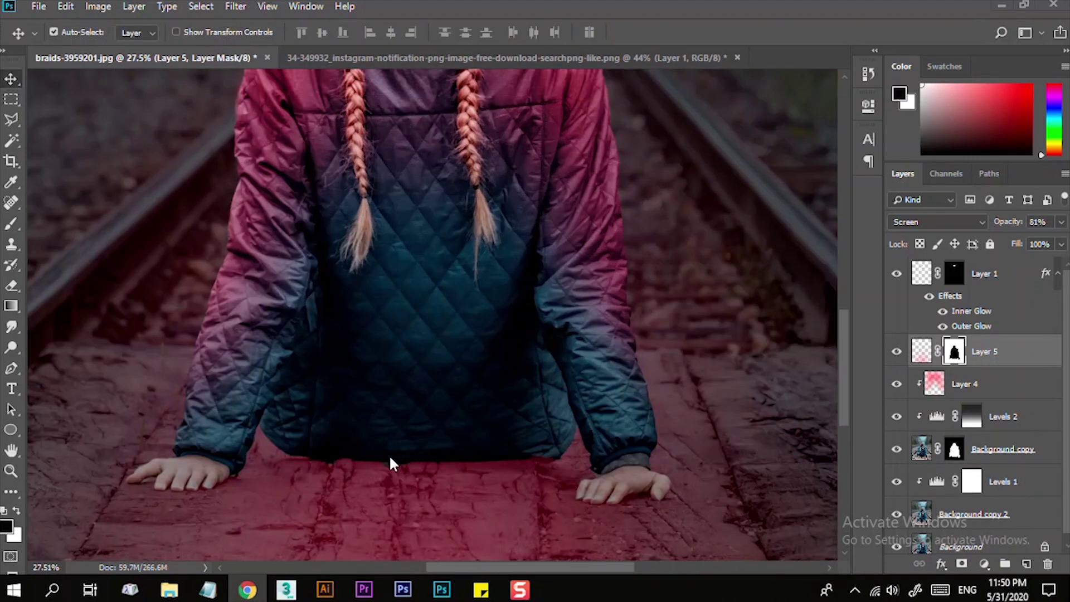
scroll(454, 507, down, 2)
drag(485, 490, 454, 421)
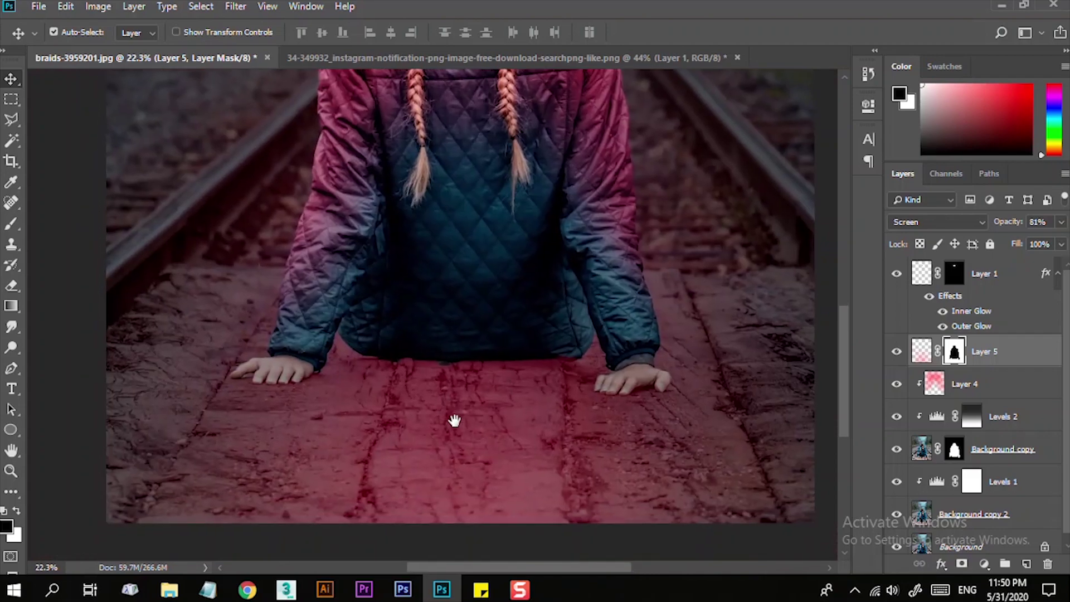
scroll(454, 421, up, 3)
Draw white-to-transparent gradients at 36% opacity upward from the ground on Layer 5's mask to restore some glow on the lower jacket
key(g)
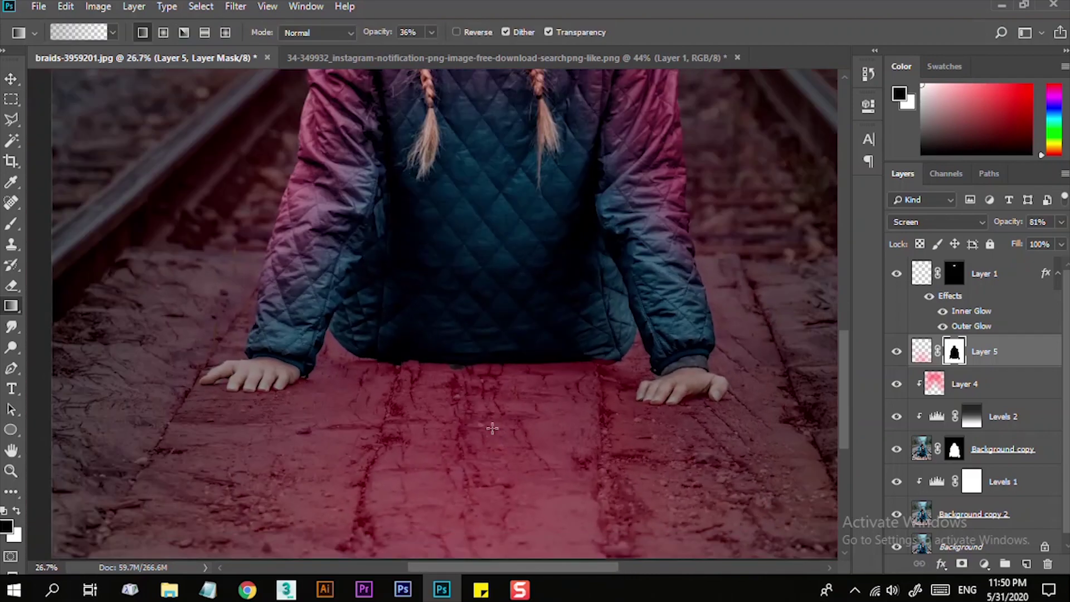
scroll(630, 413, down, 3)
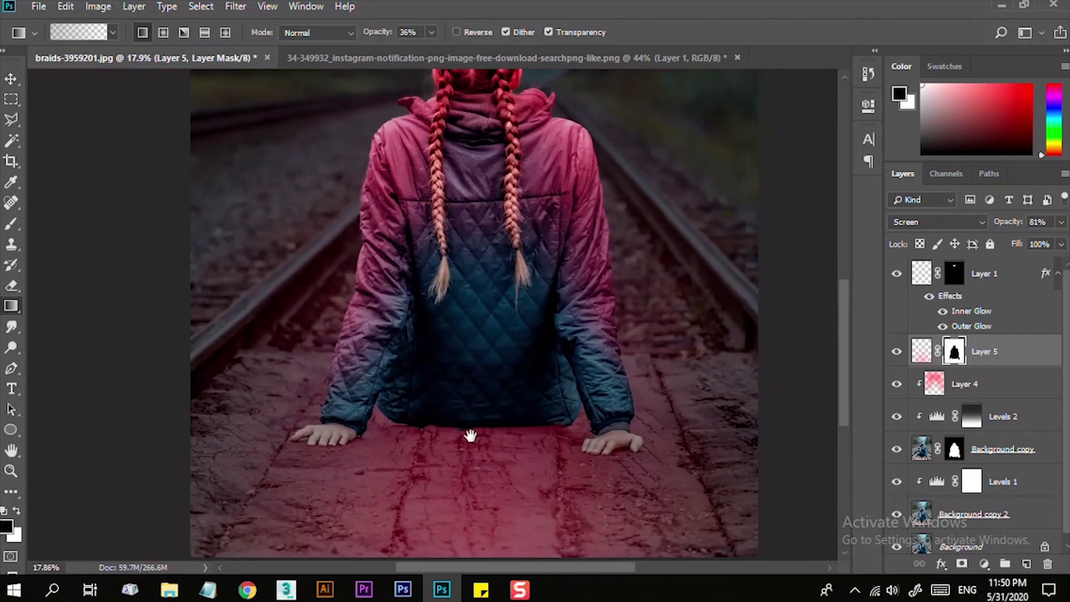
scroll(414, 424, up, 1)
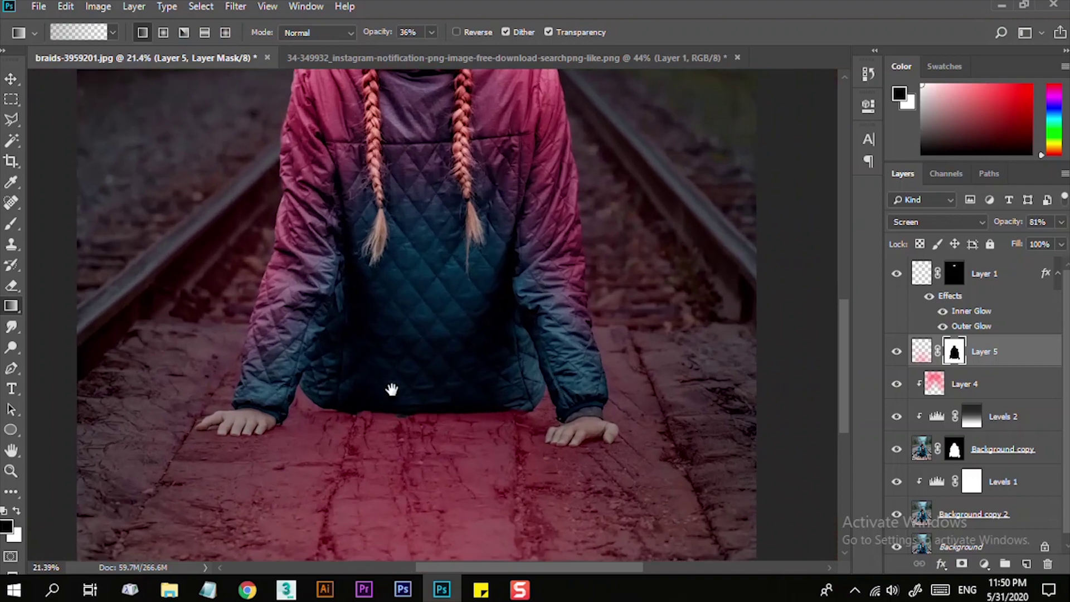
drag(391, 389, 413, 390)
key(x)
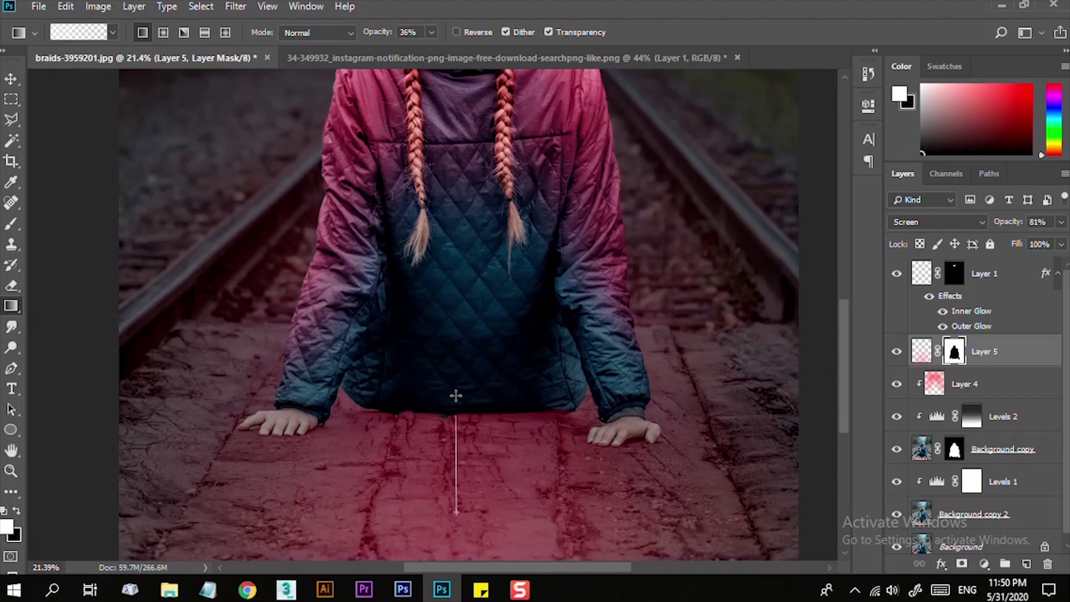
drag(455, 395, 456, 95)
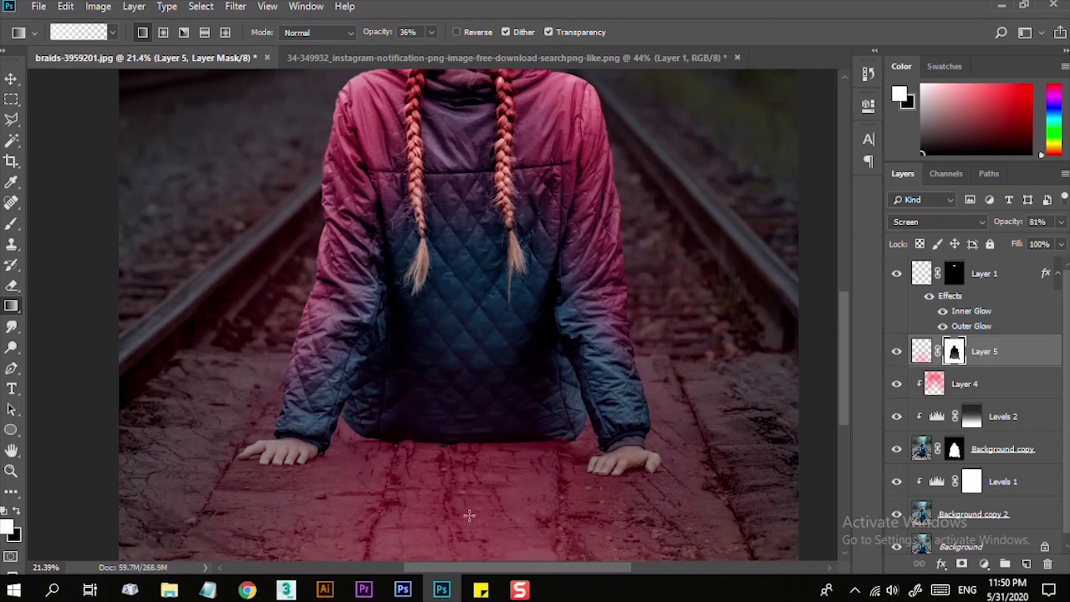
drag(469, 515, 471, 84)
drag(418, 451, 417, 159)
drag(550, 515, 550, 214)
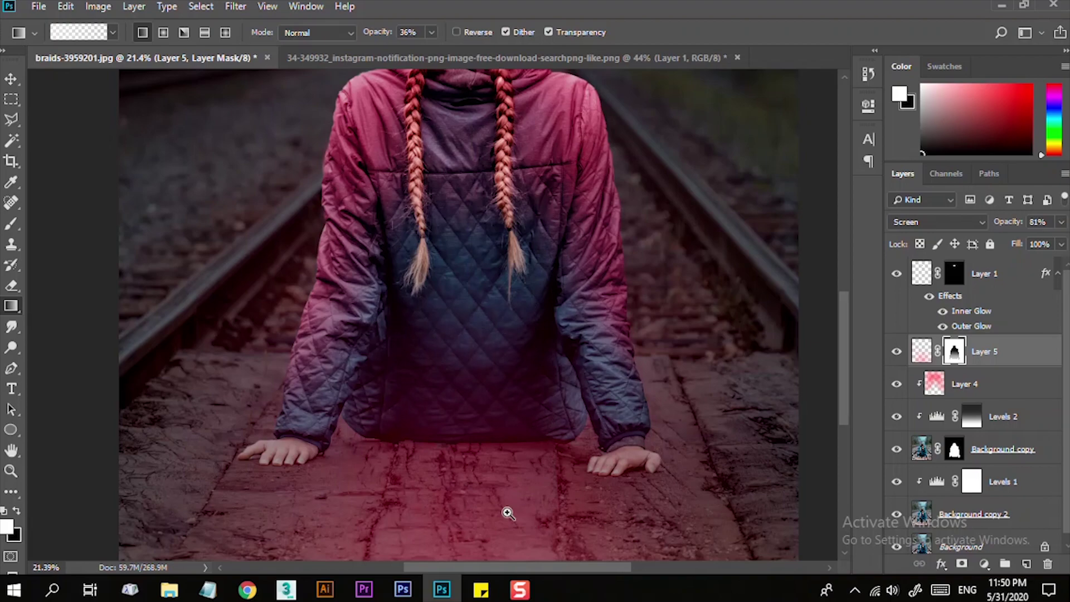
drag(507, 513, 467, 519)
drag(375, 452, 467, 501)
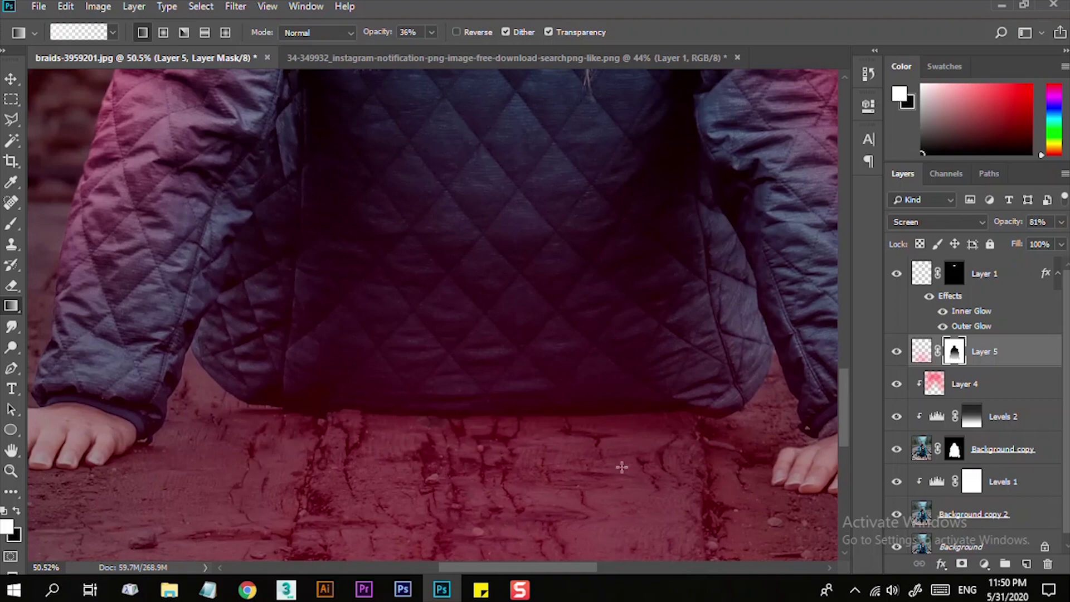
drag(574, 457, 510, 462)
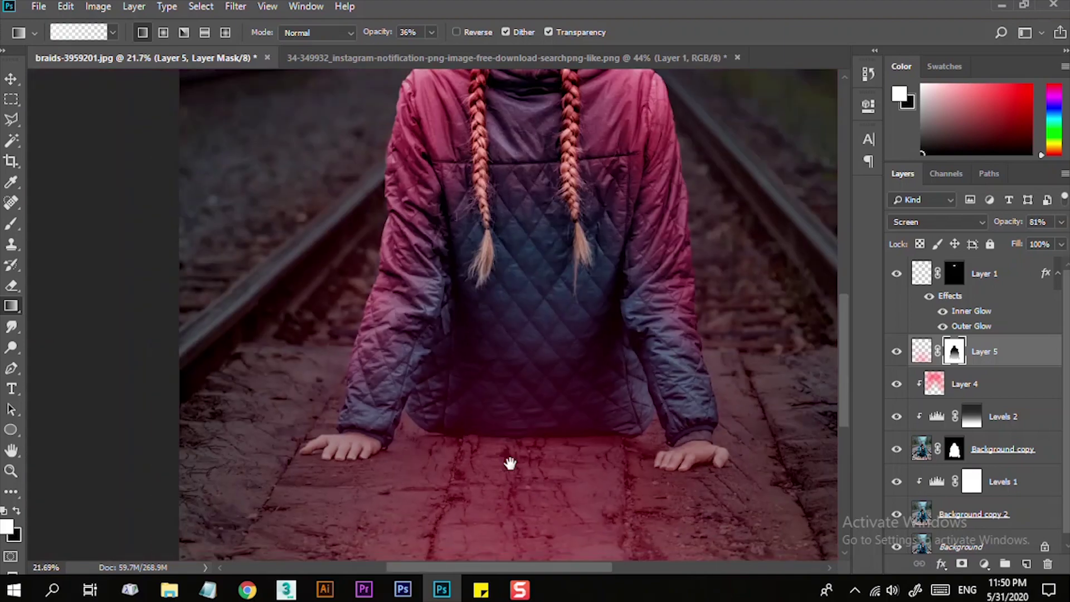
Select Layer 5's image instead of its mask and set the layer to 55% fill and 82% opacity
click(914, 359)
drag(1015, 230, 1008, 251)
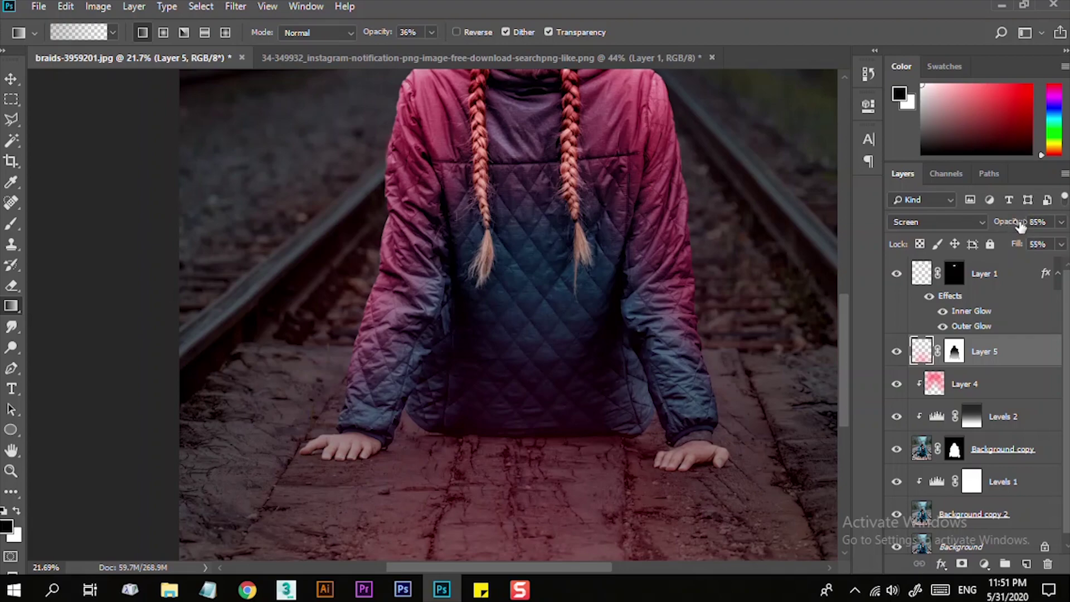
scroll(478, 461, down, 4)
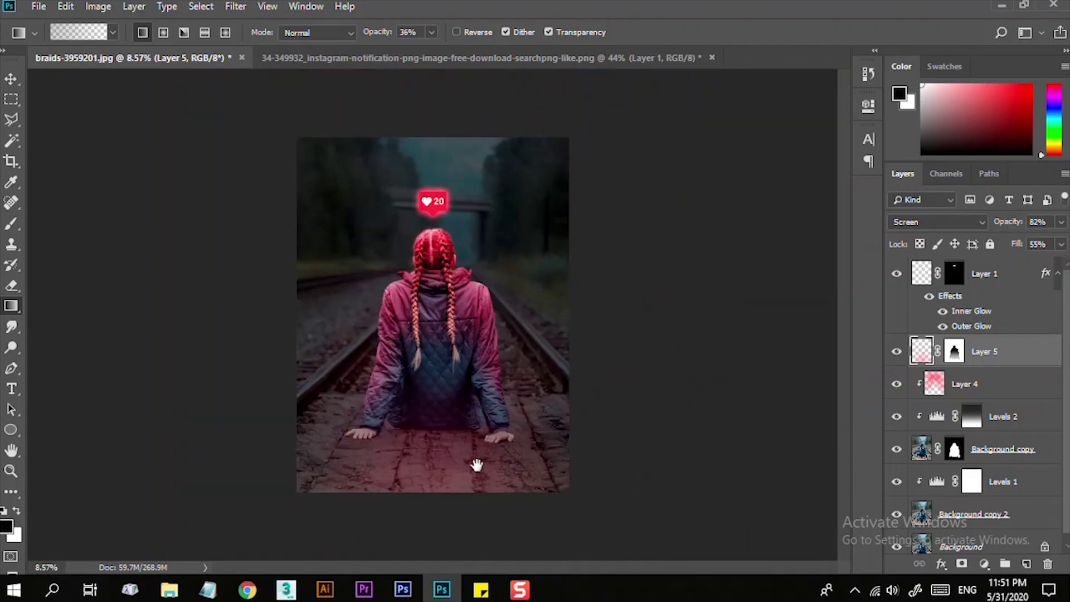
Examine the red glow on the ground and lower jacket, both in the whole composition and up close
scroll(477, 457, up, 3)
scroll(451, 435, up, 1)
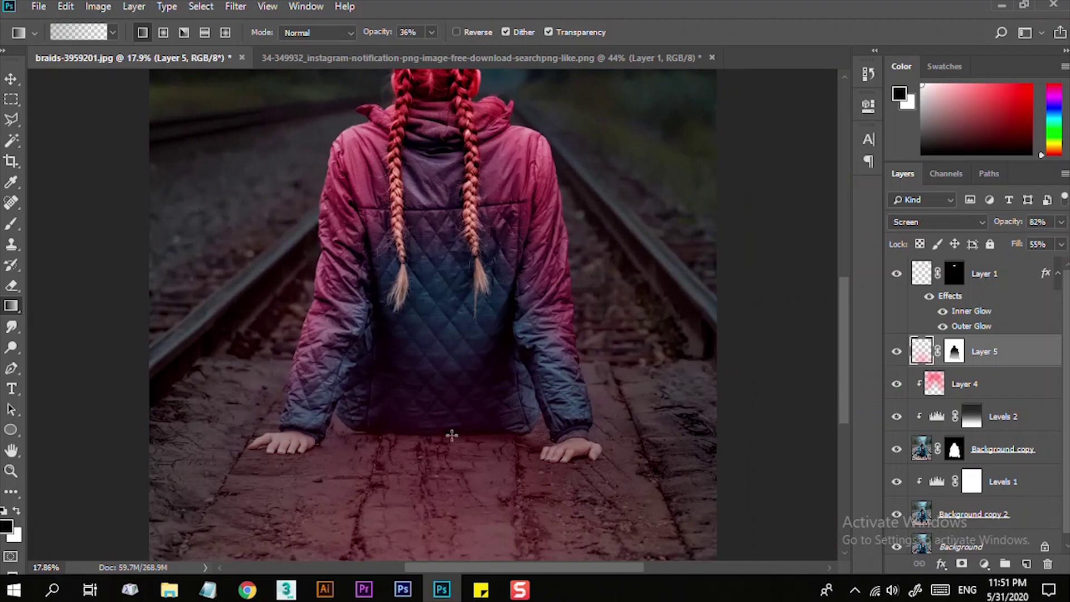
scroll(530, 421, up, 2)
scroll(401, 424, down, 4)
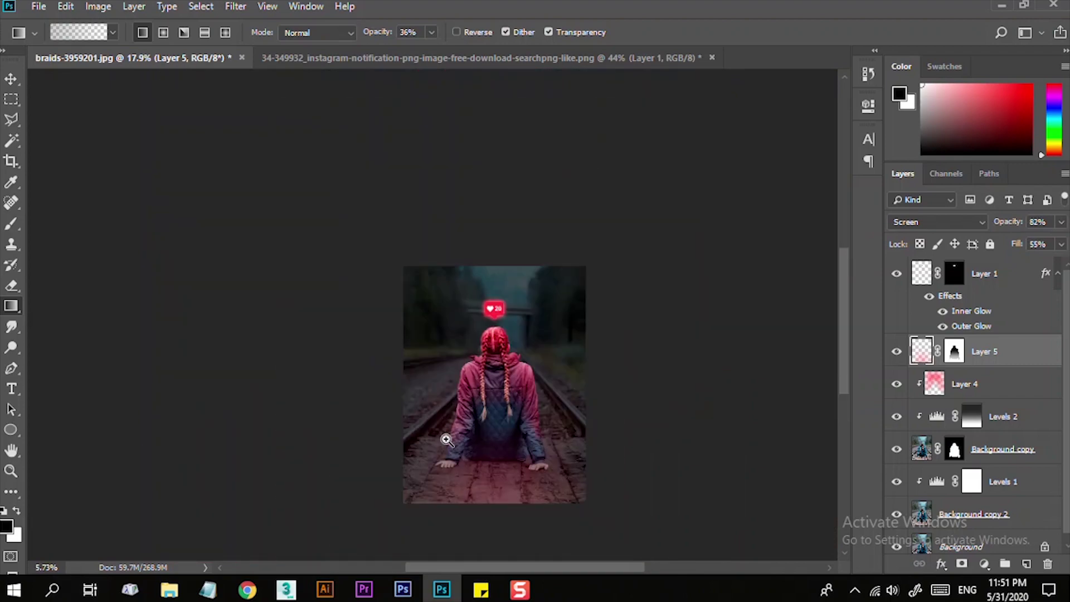
scroll(390, 423, up, 2)
scroll(424, 420, up, 2)
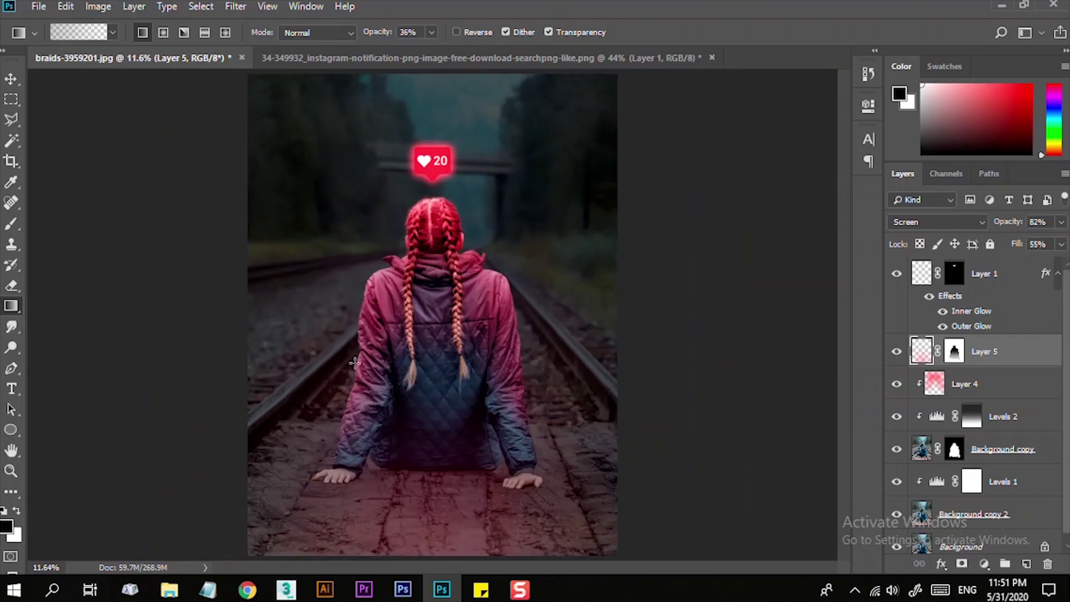
scroll(405, 412, up, 5)
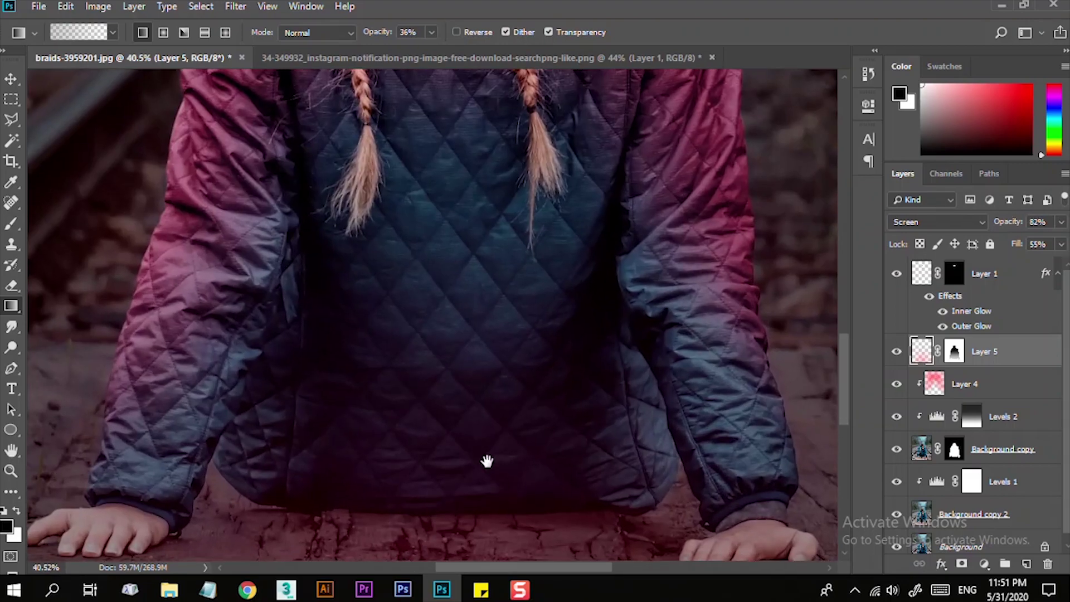
drag(487, 461, 600, 413)
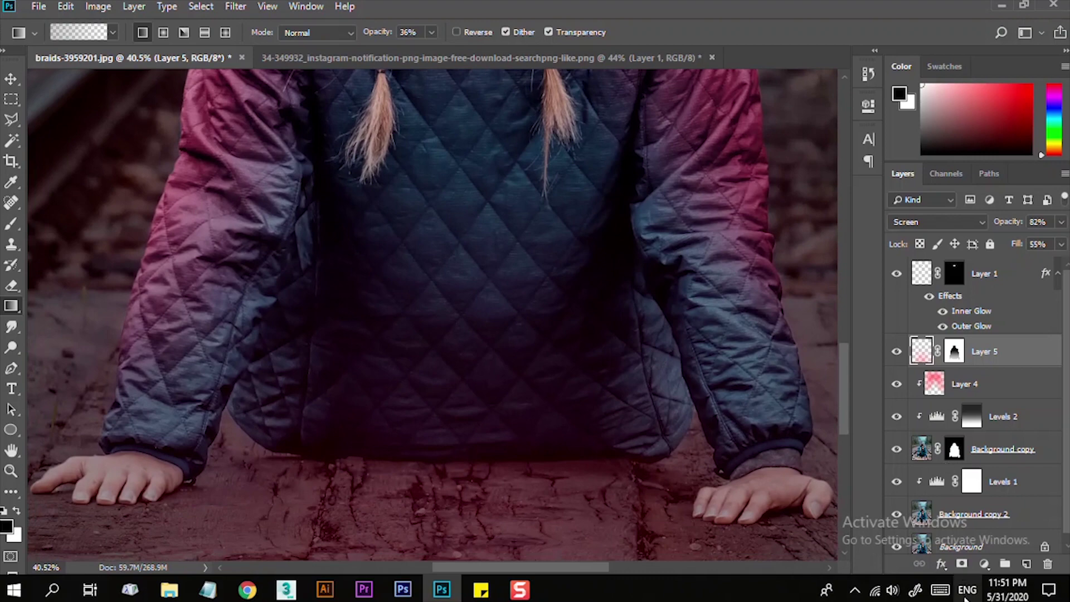
Add a new empty layer above Layer 5 for brush painting and try the Color blend mode on it
click(1027, 564)
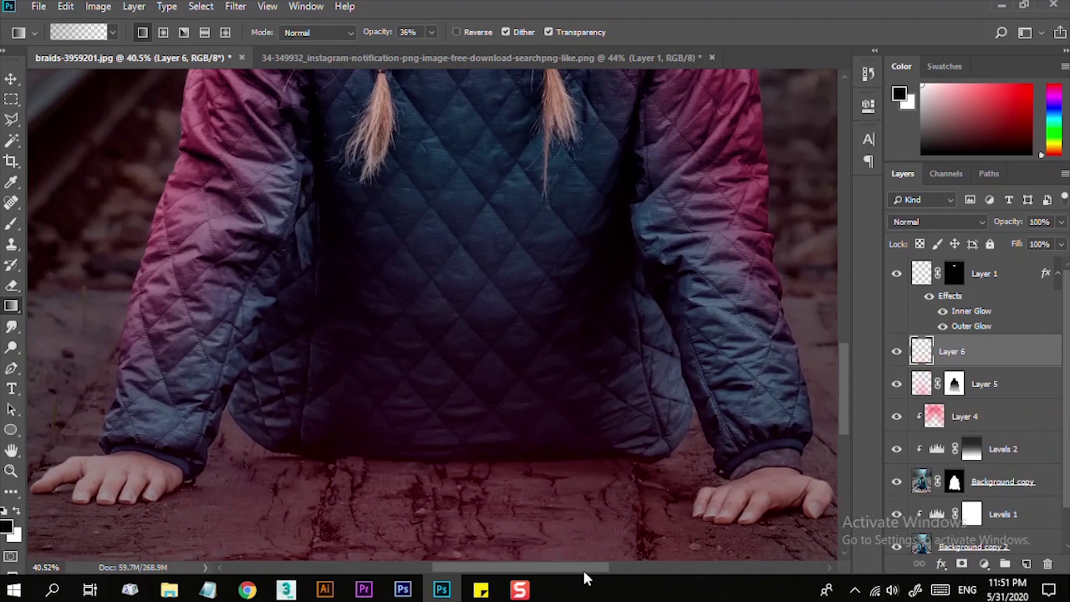
key(b)
click(973, 222)
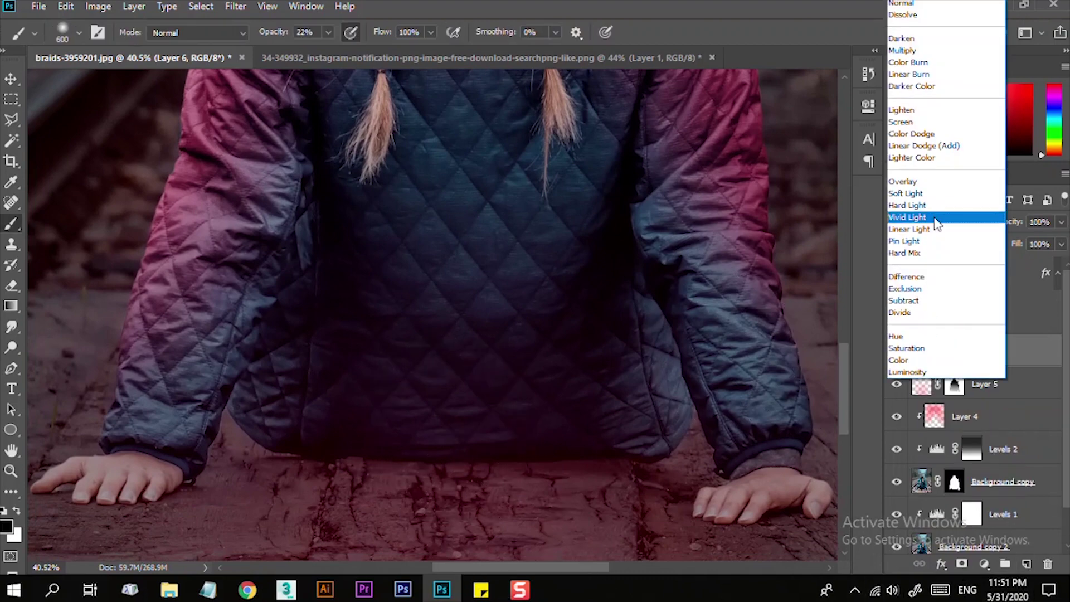
click(909, 361)
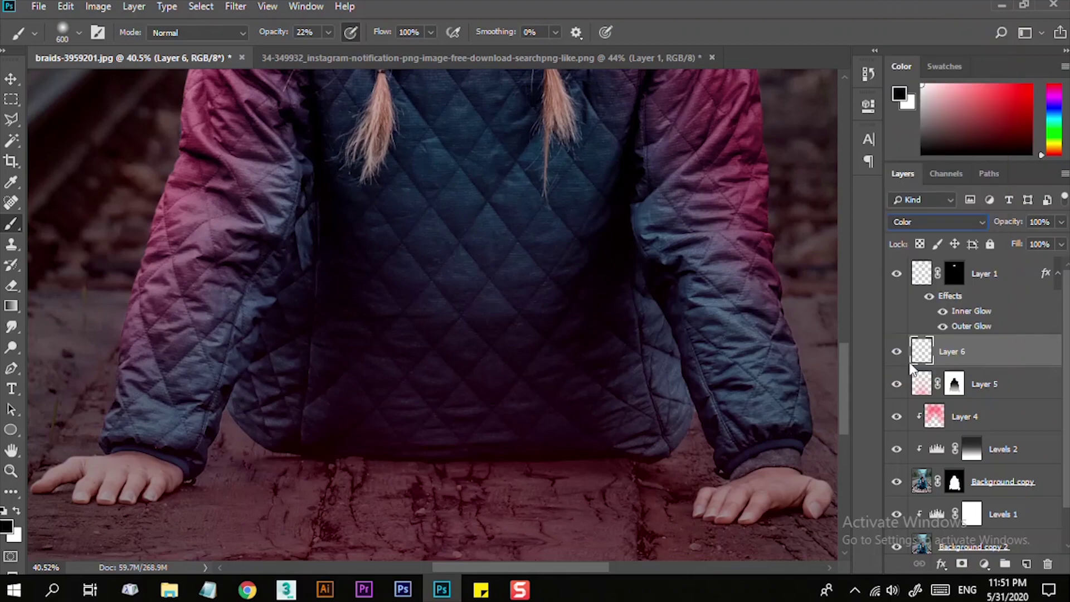
drag(578, 411, 470, 398)
scroll(466, 366, up, 1)
Paint a faint black shadow under the jacket and hands at 5% brush opacity, reducing the brush to 200 px
key(bracketleft)
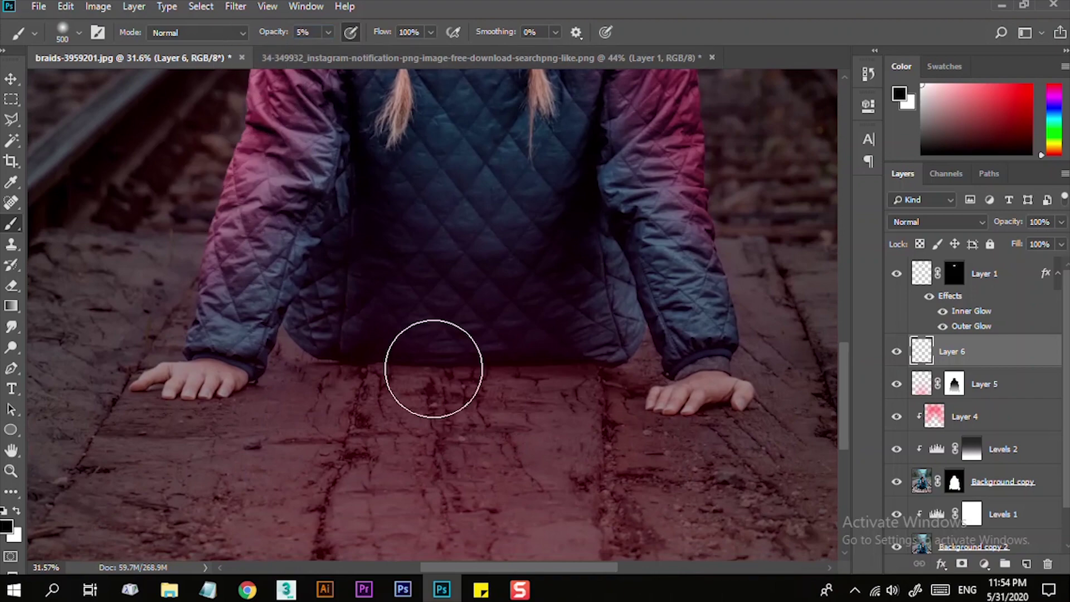
key(bracketleft)
key(bracketleft)
key(bracketleft)
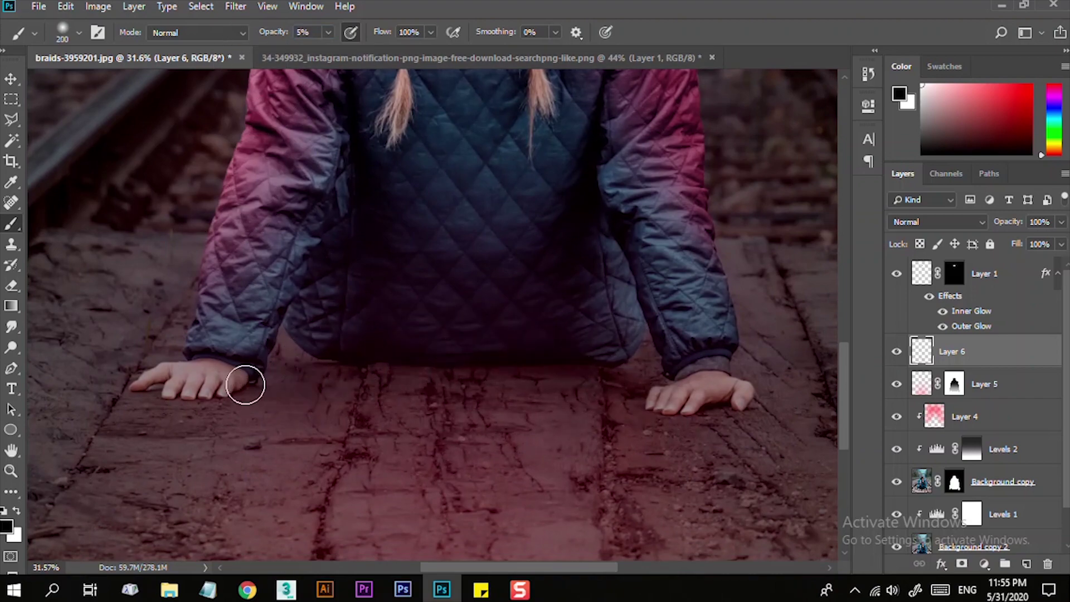
scroll(497, 389, down, 3)
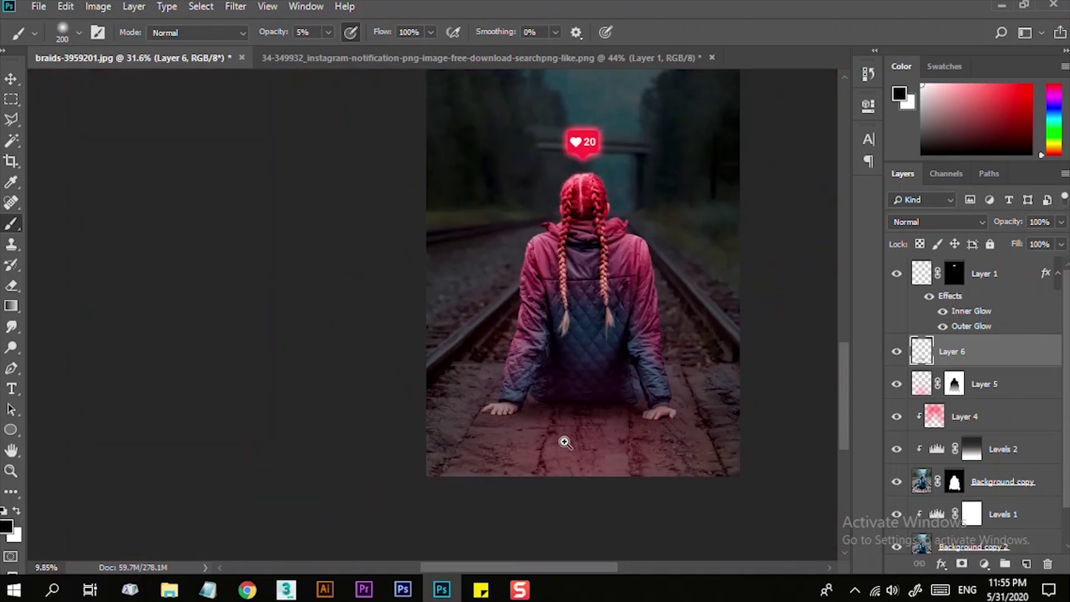
Enlarge the brush to 600 px and deepen the black shadow around the jacket's lower edge and the ground beneath it
scroll(563, 440, up, 4)
key(bracketright)
key(bracketright)
key(bracketright)
key(bracketright)
scroll(466, 392, down, 5)
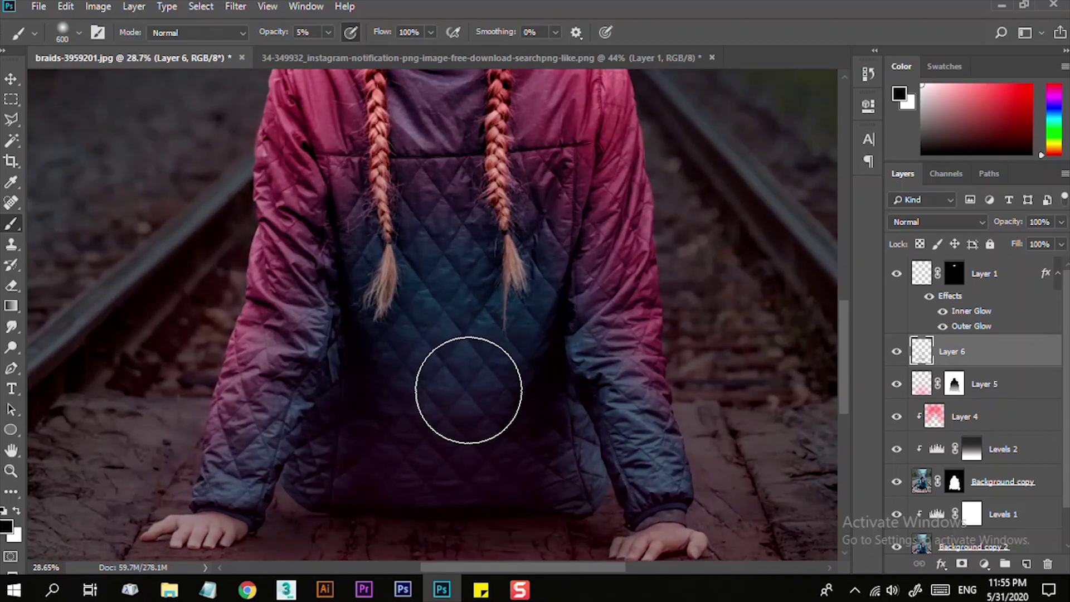
scroll(246, 375, down, 3)
scroll(583, 390, up, 3)
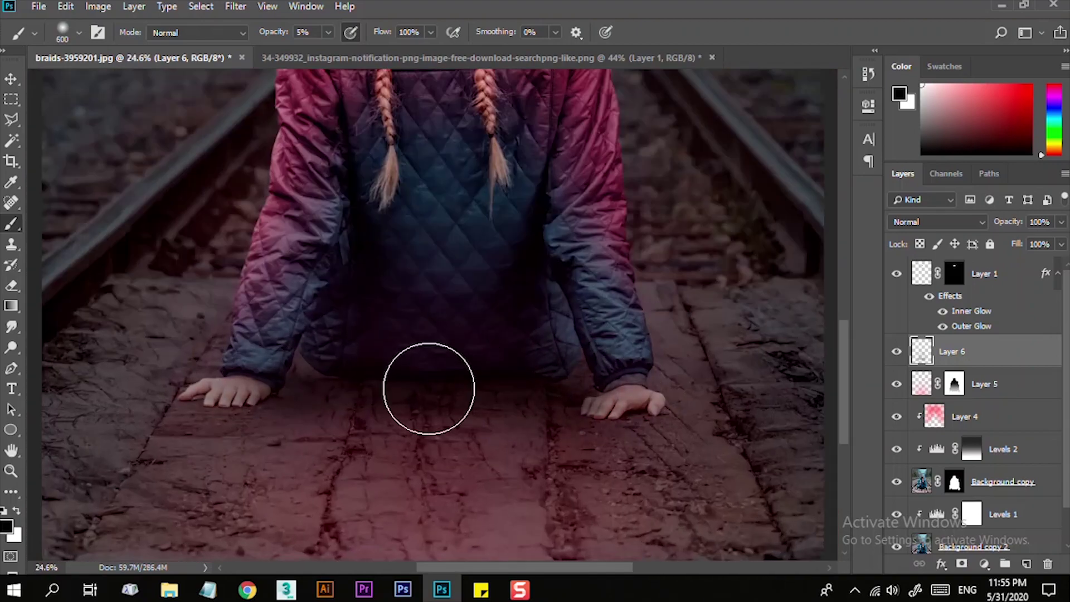
scroll(532, 418, down, 3)
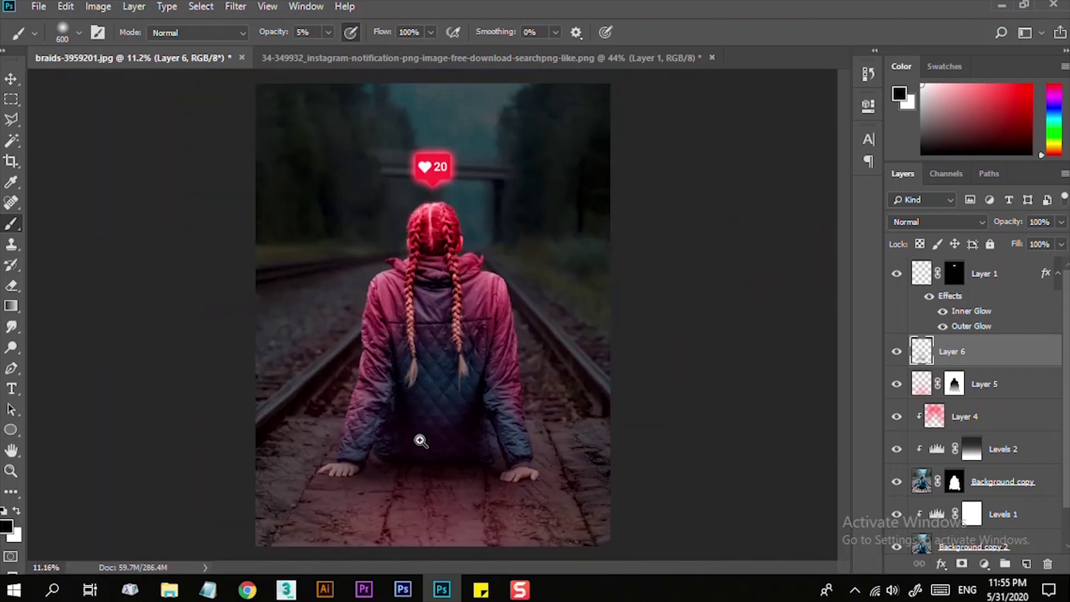
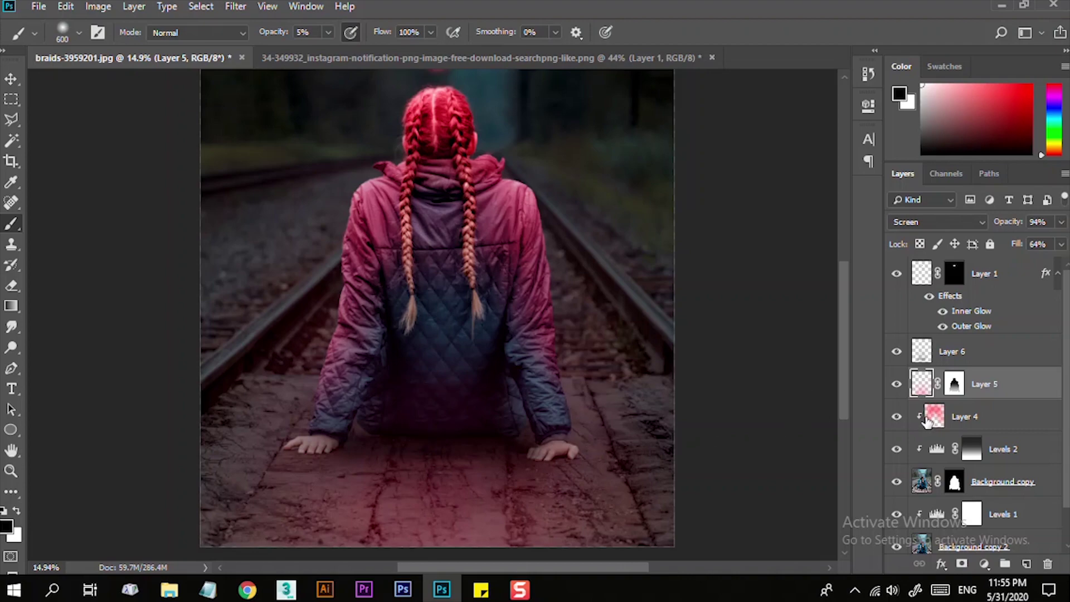
Deepen the black shadow on Layer 6 around the lower jacket and hands with the 600 px brush at 5% opacity
click(975, 352)
mouse_move(395, 416)
mouse_down()
mouse_move(472, 410)
mouse_move(336, 396)
mouse_move(458, 407)
mouse_move(441, 396)
mouse_move(475, 395)
mouse_move(437, 413)
mouse_move(412, 407)
mouse_move(471, 403)
mouse_move(390, 402)
mouse_move(426, 406)
mouse_up()
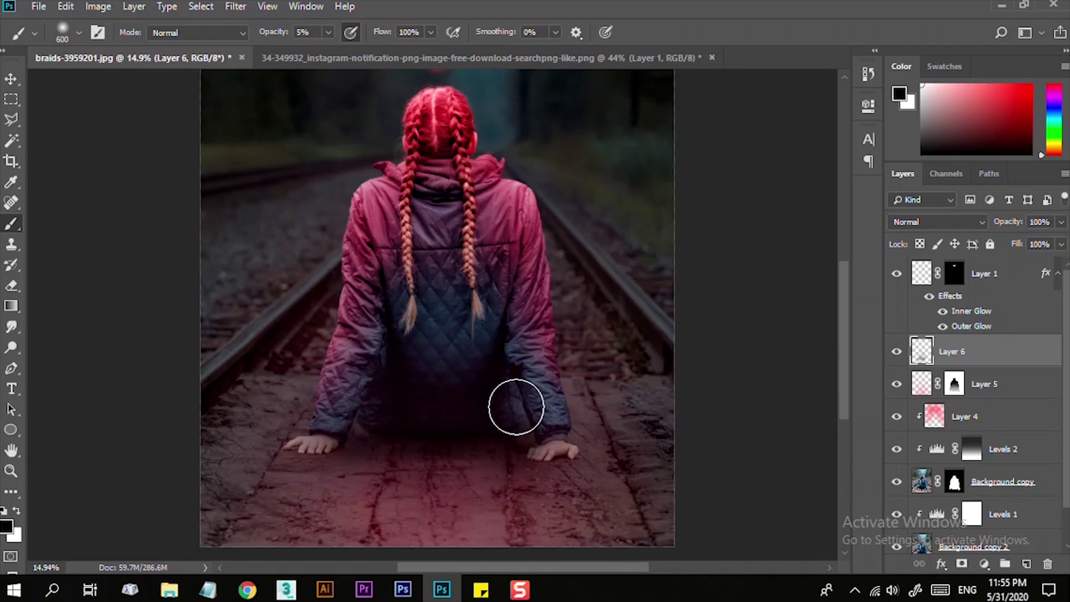
drag(559, 432, 490, 437)
mouse_move(392, 382)
mouse_down()
mouse_move(492, 401)
mouse_move(480, 440)
mouse_move(431, 491)
mouse_move(425, 550)
mouse_move(376, 524)
mouse_move(475, 534)
mouse_move(477, 486)
mouse_move(391, 489)
mouse_move(614, 493)
mouse_up()
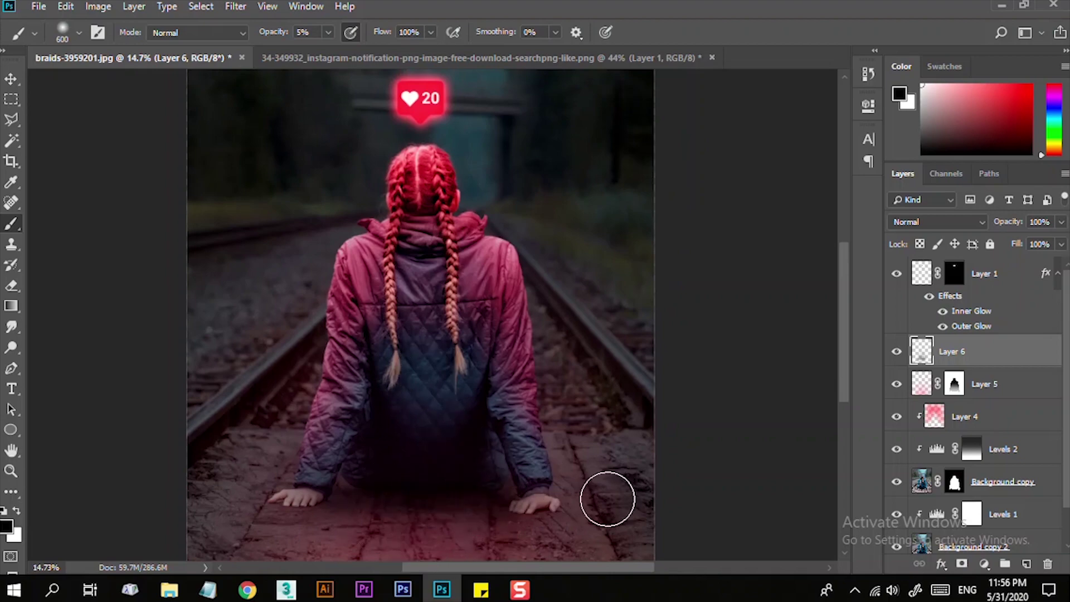
Soften the red tint on the girl's hair and jacket by lowering Layer 4's opacity to 72%
scroll(441, 262, up, 2)
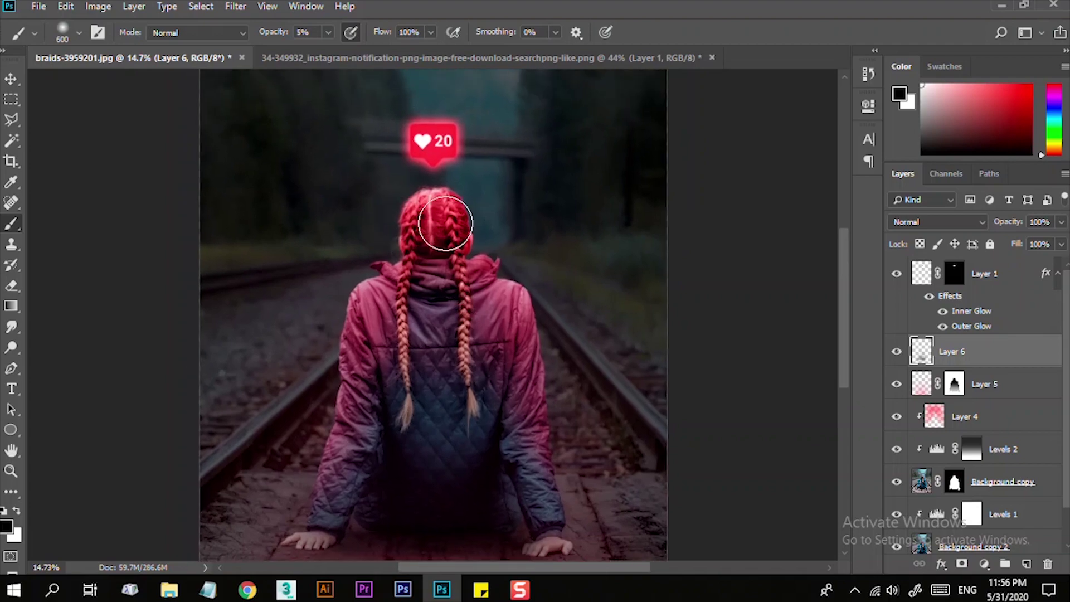
key(v)
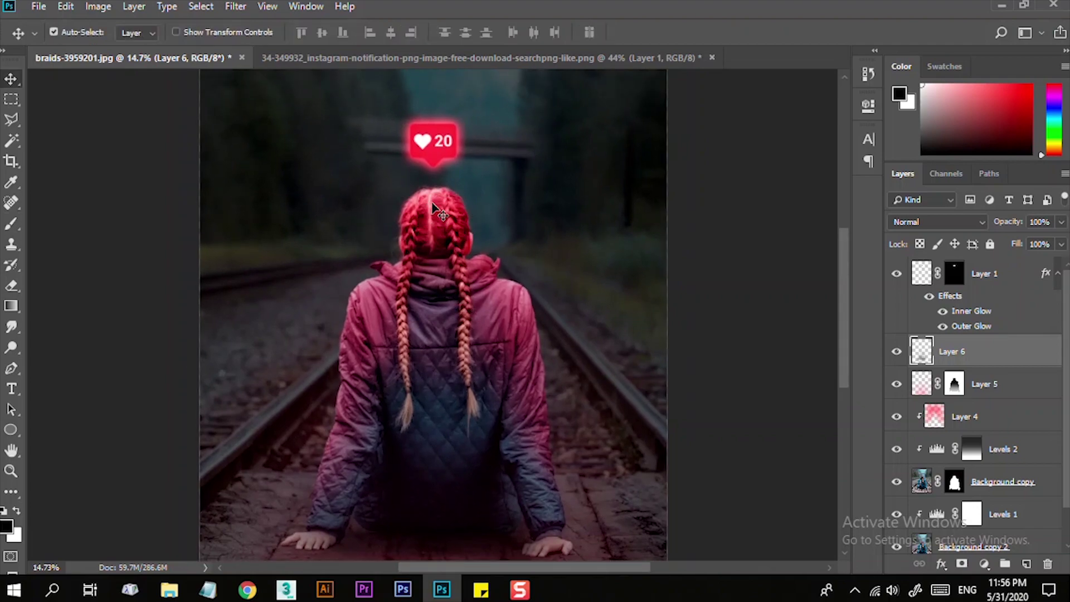
click(443, 215)
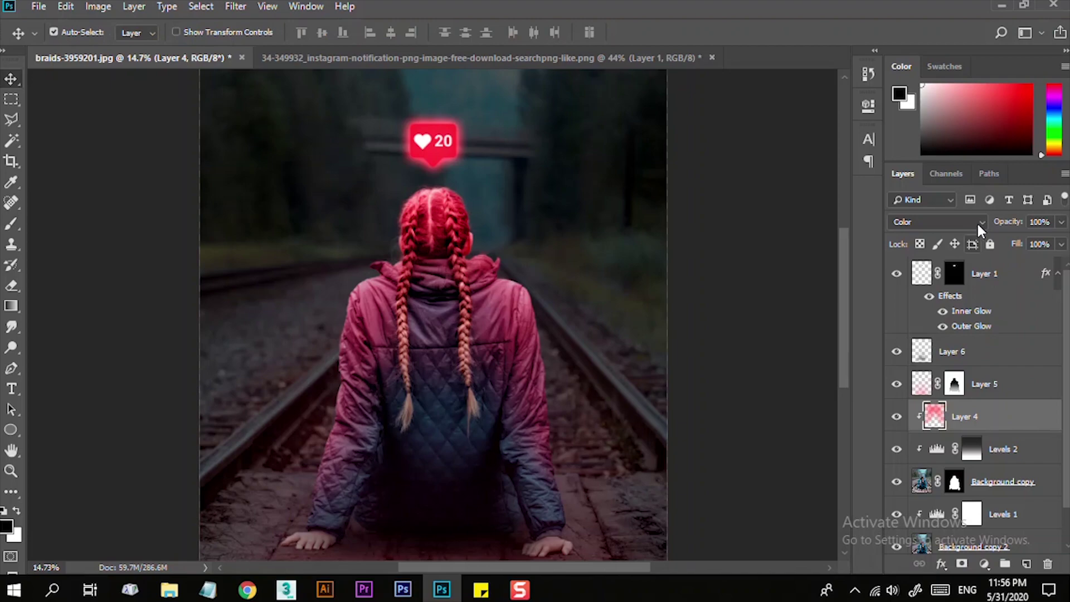
drag(1009, 228, 989, 229)
Darken the railway background by setting the white output level of the Levels 1 adjustment to 75
scroll(617, 378, down, 4)
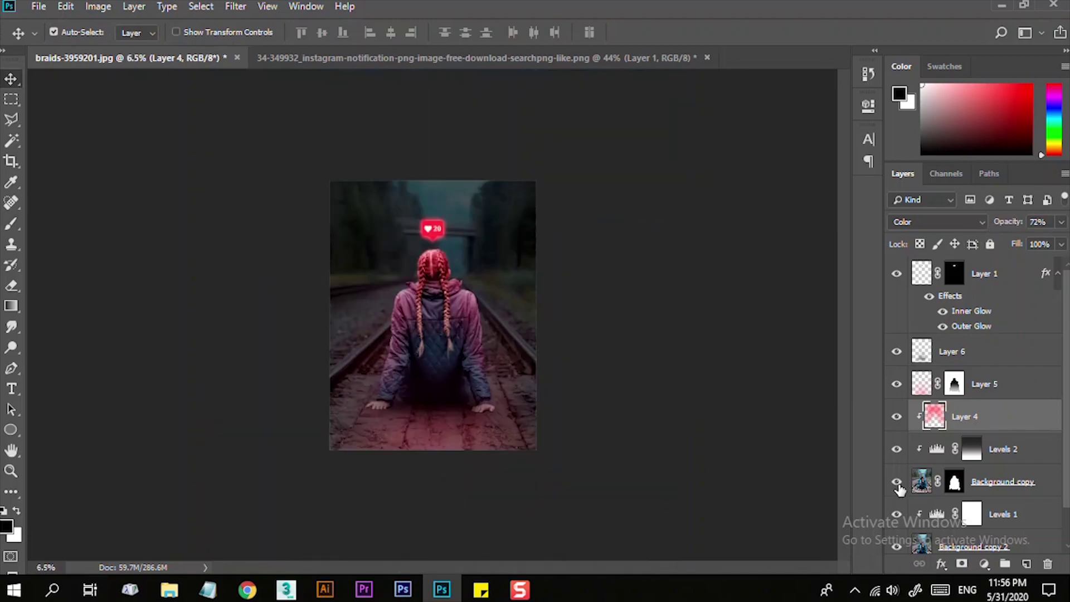
scroll(956, 498, down, 1)
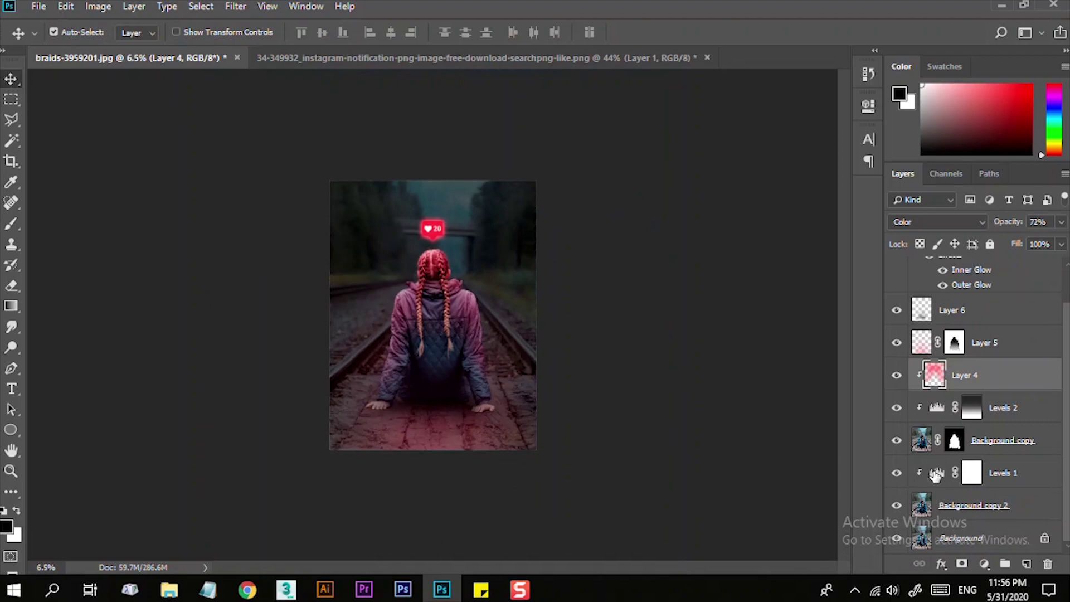
click(936, 474)
double_click(936, 473)
drag(723, 316, 706, 310)
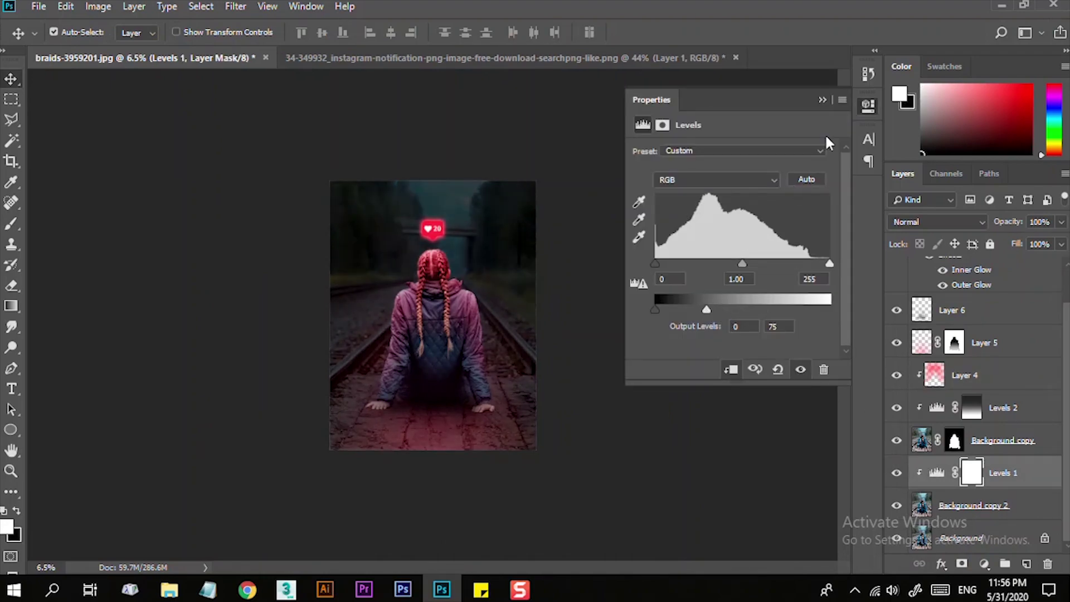
click(822, 100)
Examine the girl, the ground glow and the shadows against the darkened background, both up close and as a whole
ctrl+click(394, 377)
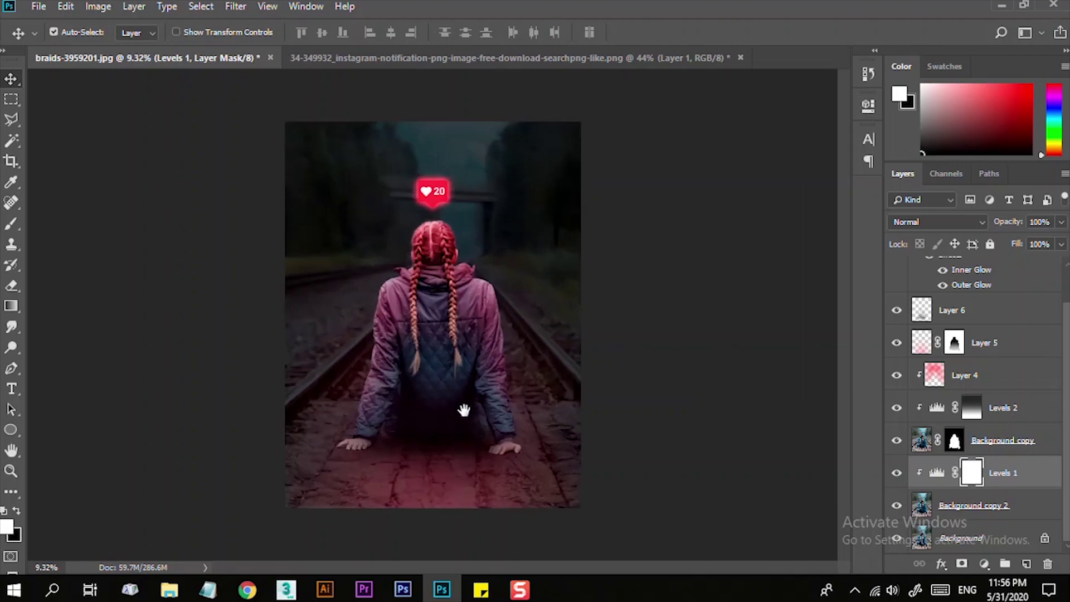
ctrl+click(437, 359)
ctrl+click(425, 418)
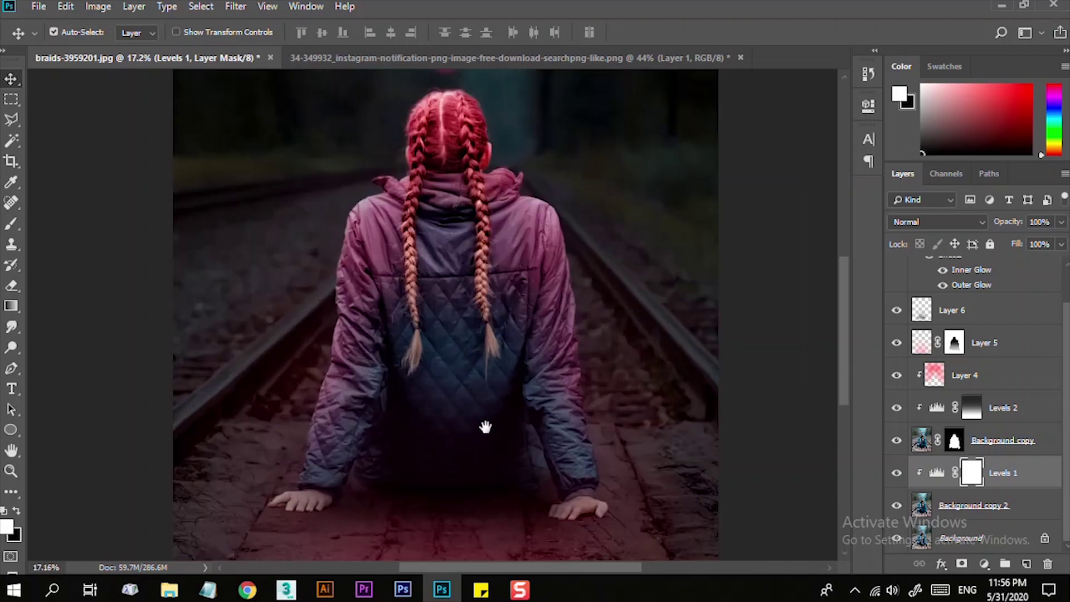
drag(485, 425, 477, 501)
key(ctrl+plus)
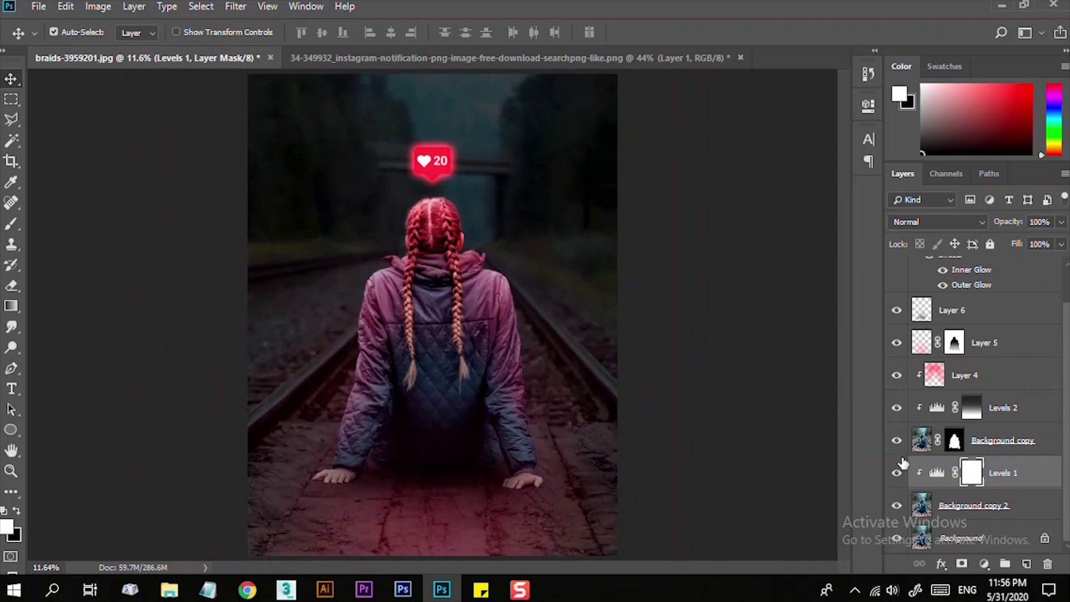
Compare the finished composition with the original photo by repeatedly isolating the Background layer and restoring all layers
alt+click(896, 538)
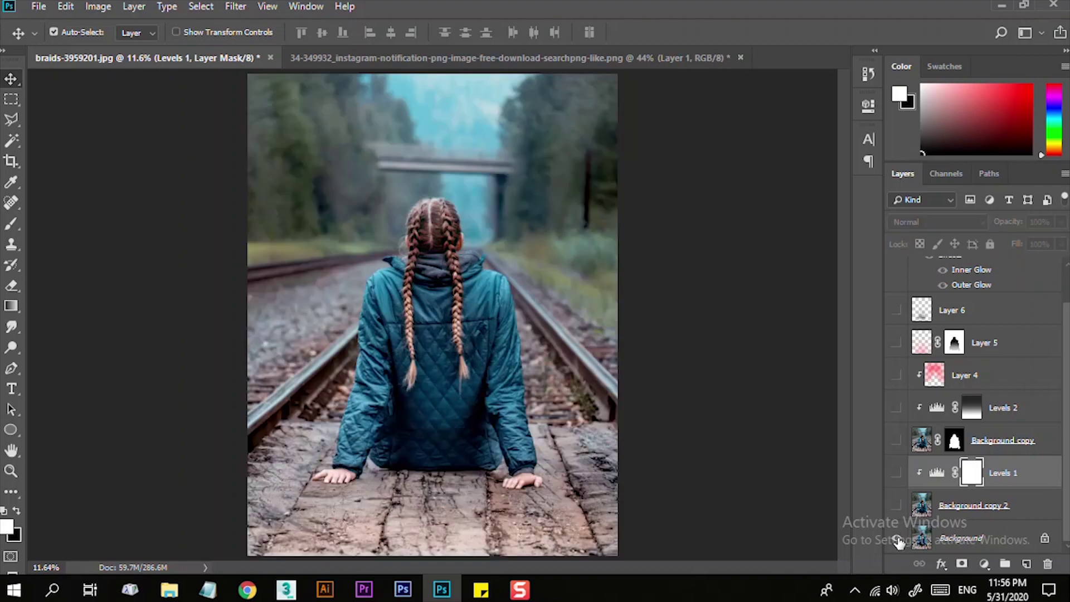
scroll(556, 480, down, 2)
alt+click(897, 539)
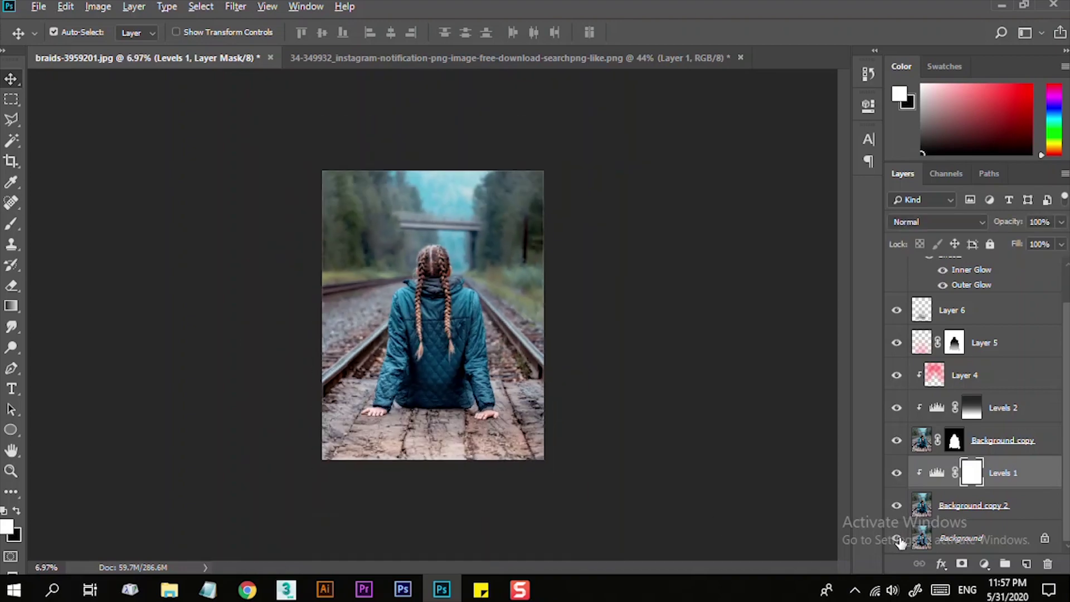
alt+click(897, 539)
alt+click(896, 539)
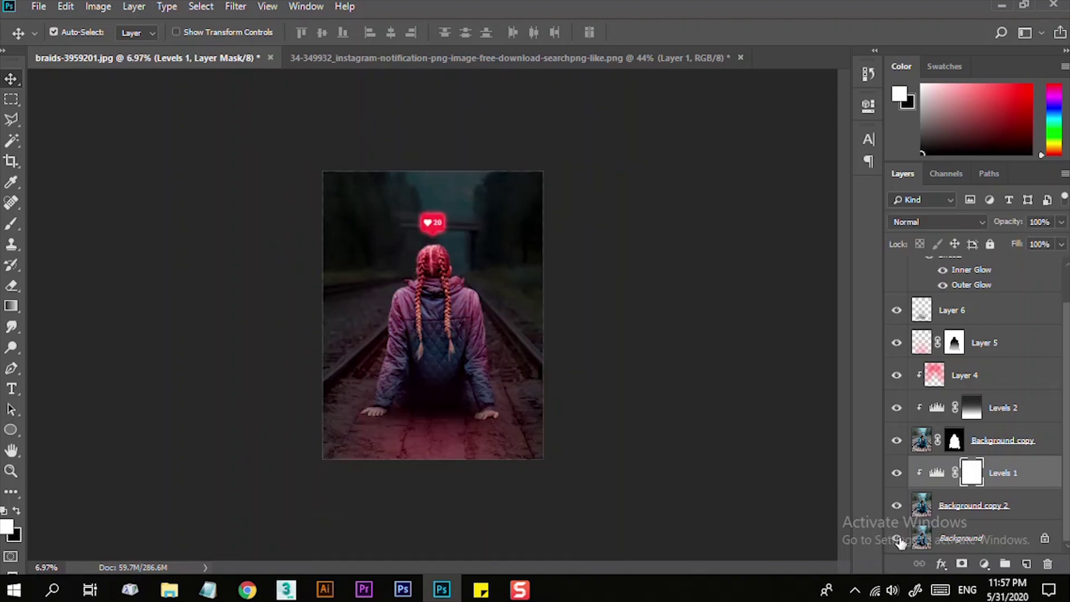
alt+click(899, 539)
alt+click(899, 539)
alt+click(898, 540)
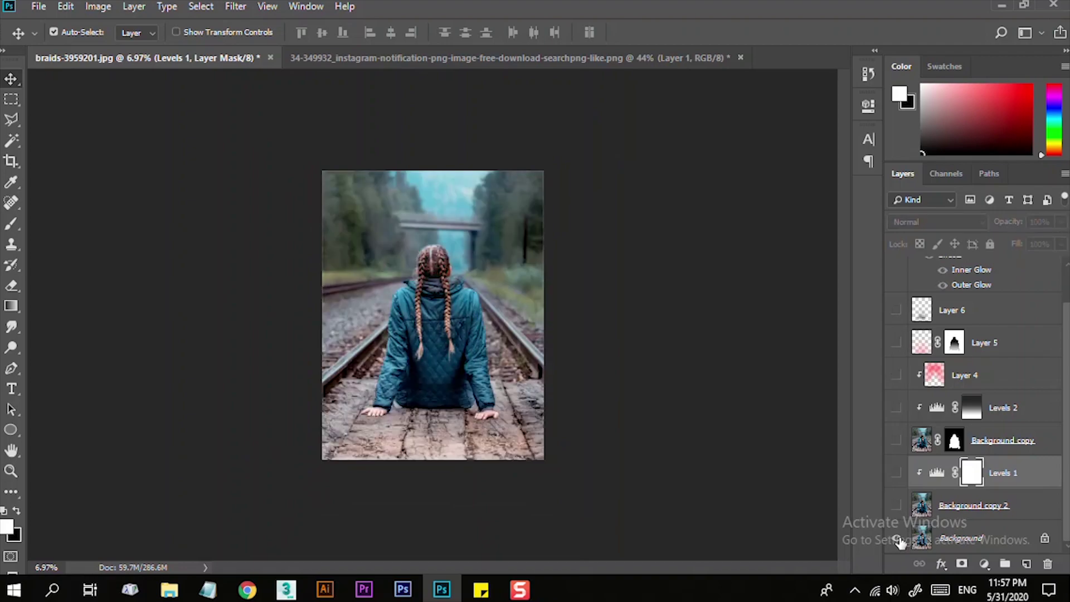
alt+click(898, 539)
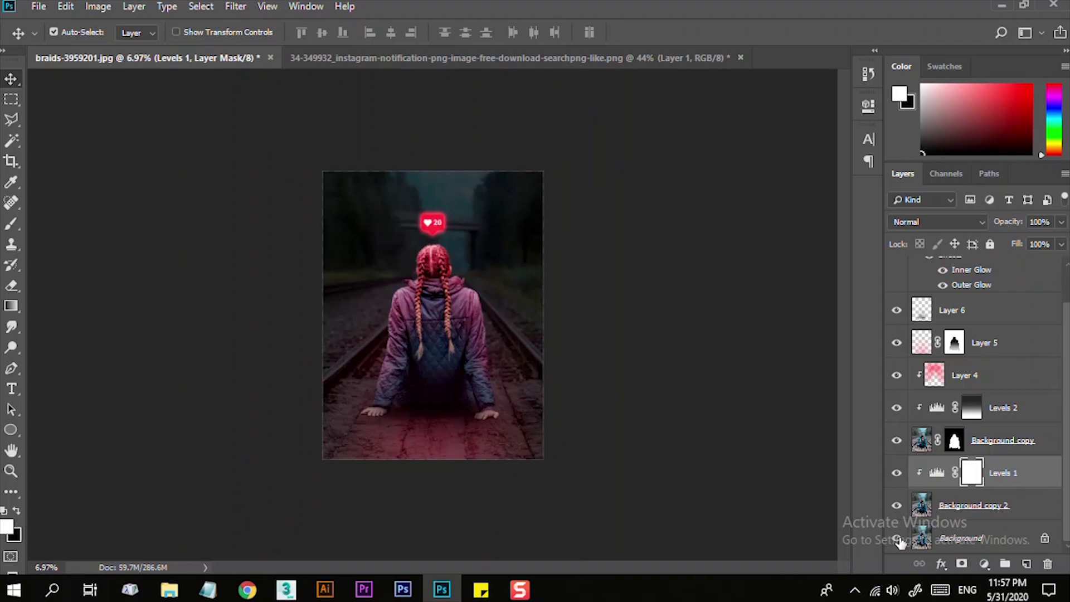
alt+click(898, 540)
alt+click(899, 539)
drag(430, 313, 462, 342)
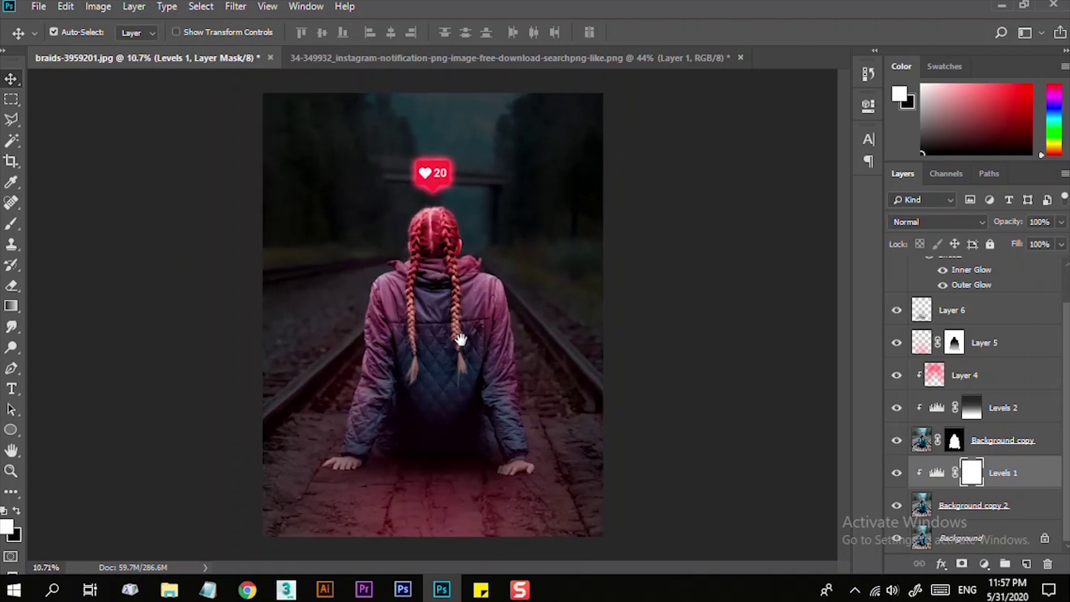